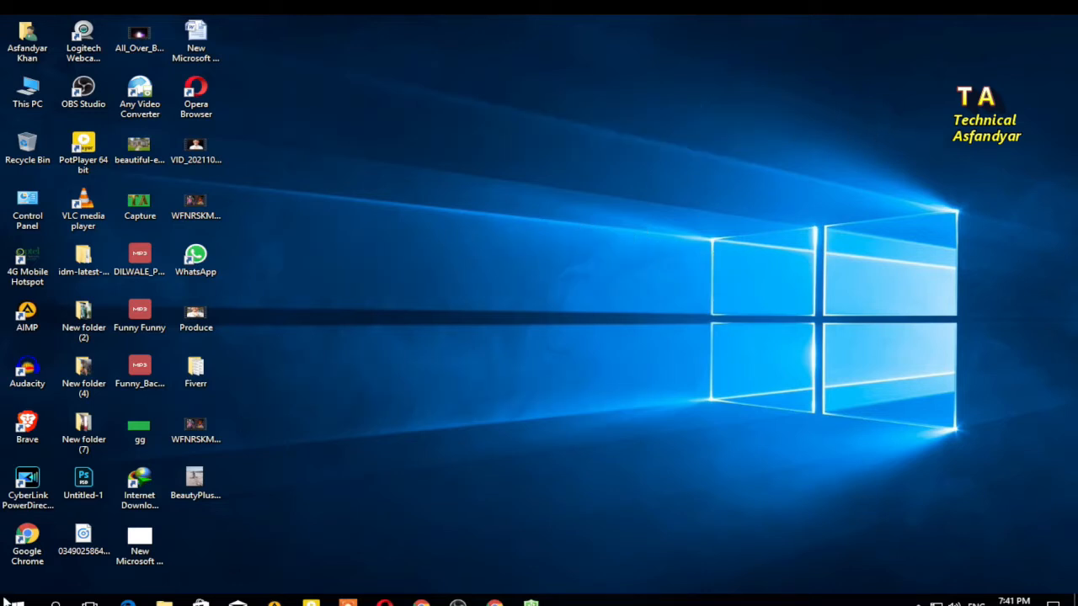
Launch CyberLink PowerDirector and start a new 16:9 project in Full Mode
{"action": "left_click", "coordinate": [22, 499]}
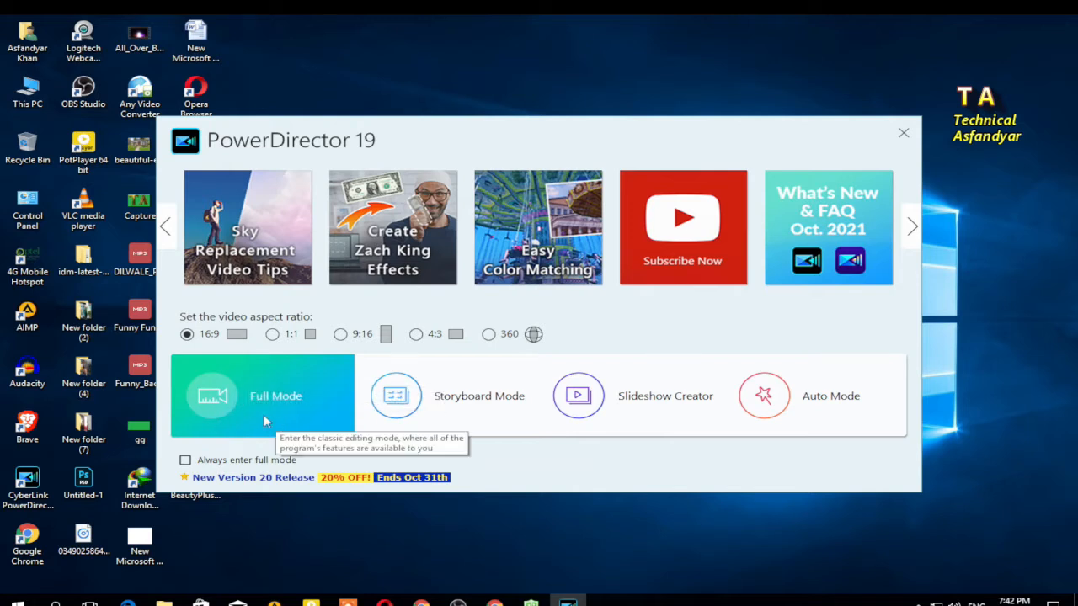
{"action": "left_click", "coordinate": [202, 463]}
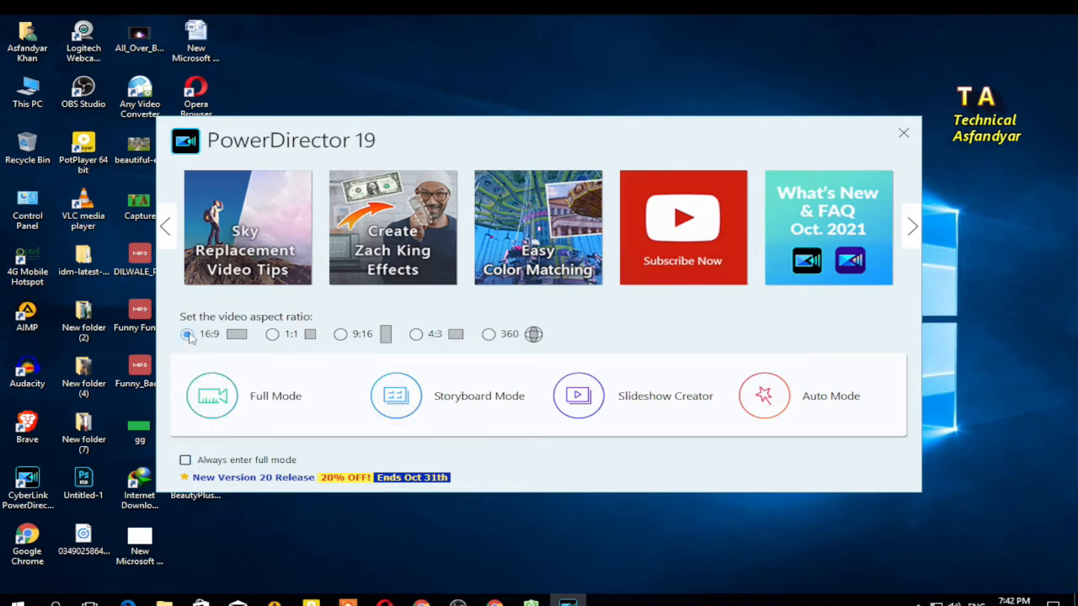
{"action": "left_click", "coordinate": [237, 405]}
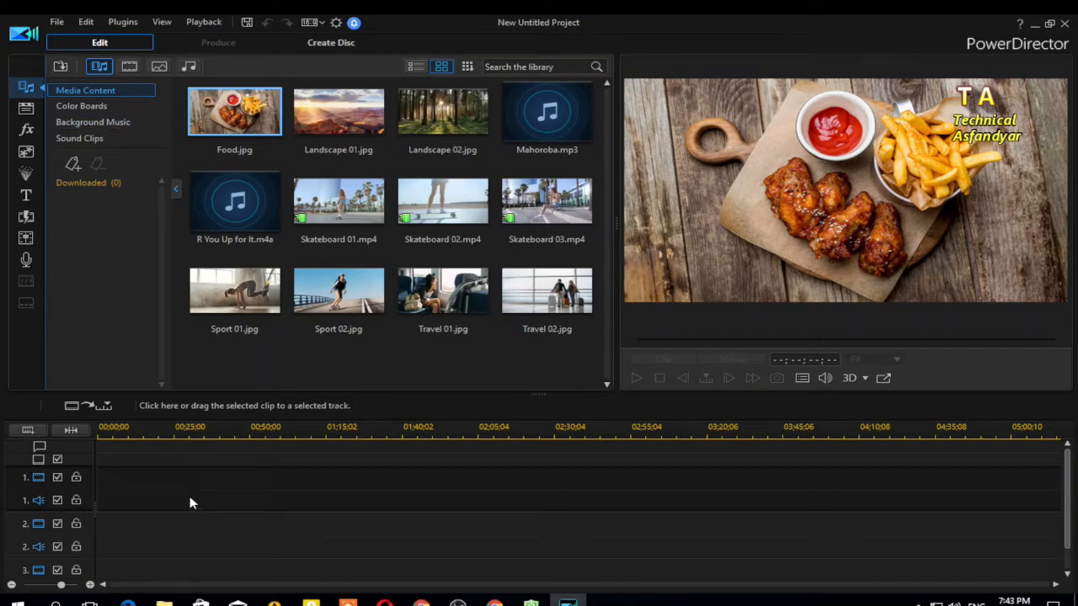
{"action": "left_click", "coordinate": [159, 67]}
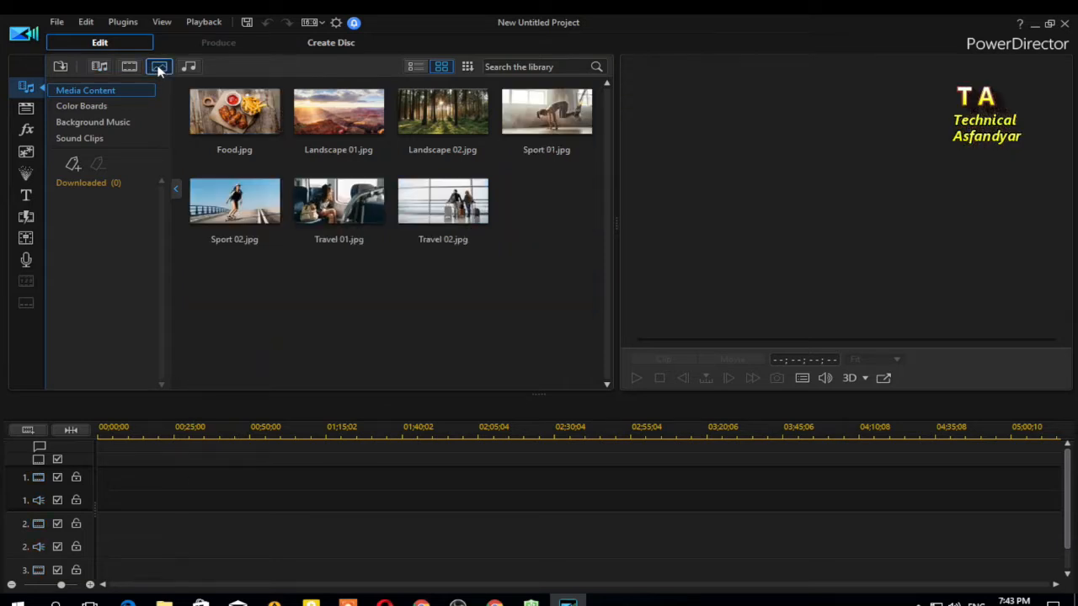
{"action": "left_click", "coordinate": [61, 67]}
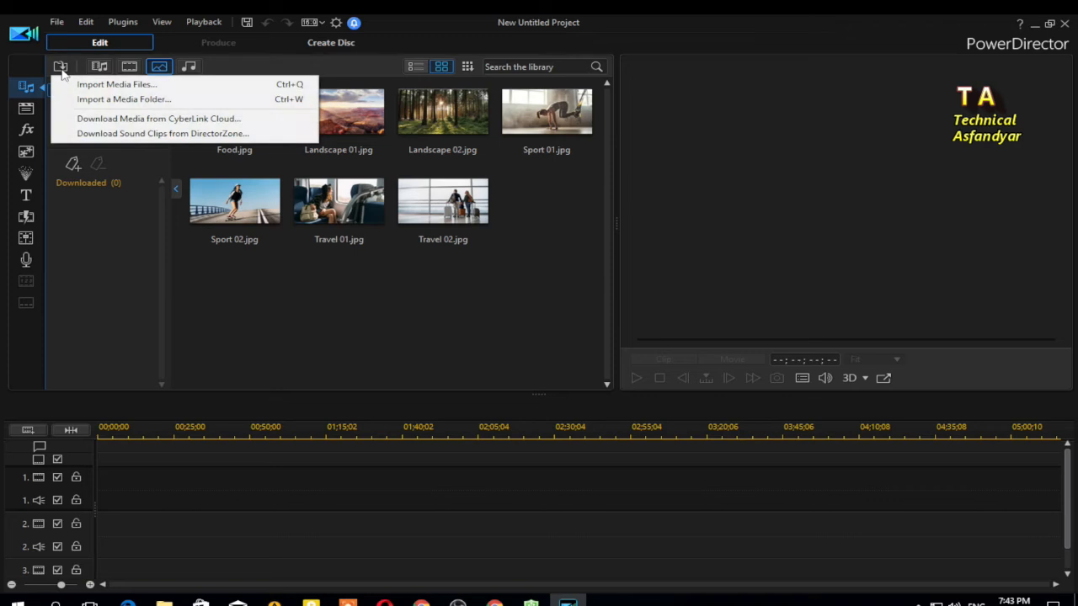
{"action": "left_click", "coordinate": [139, 90]}
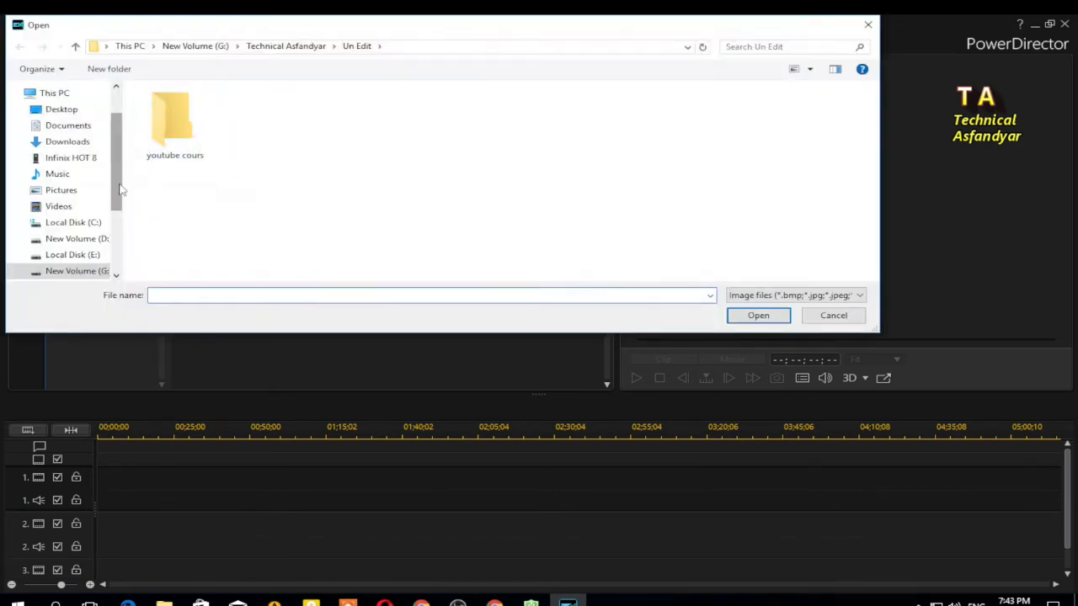
{"action": "scroll", "coordinate": [126, 190], "scroll_direction": "down", "scroll_amount": 1}
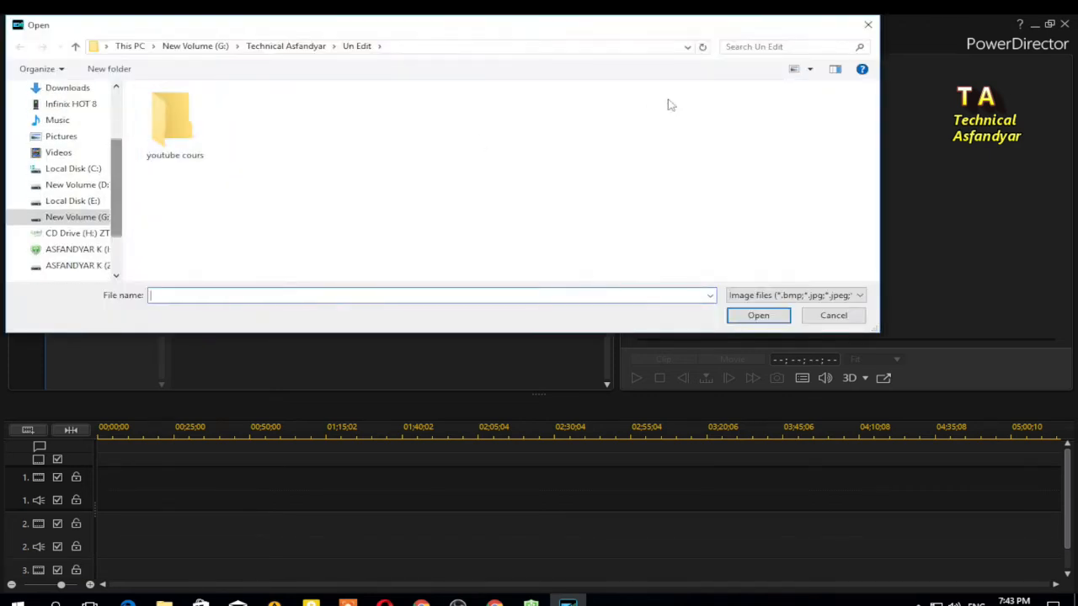
{"action": "left_click", "coordinate": [869, 26]}
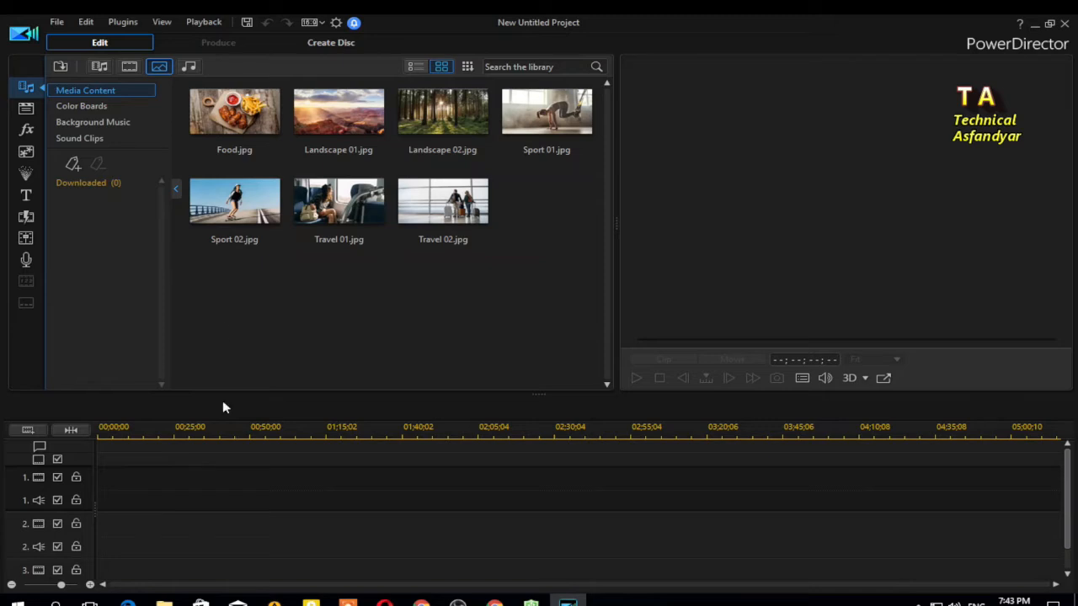
{"action": "left_click", "coordinate": [130, 68]}
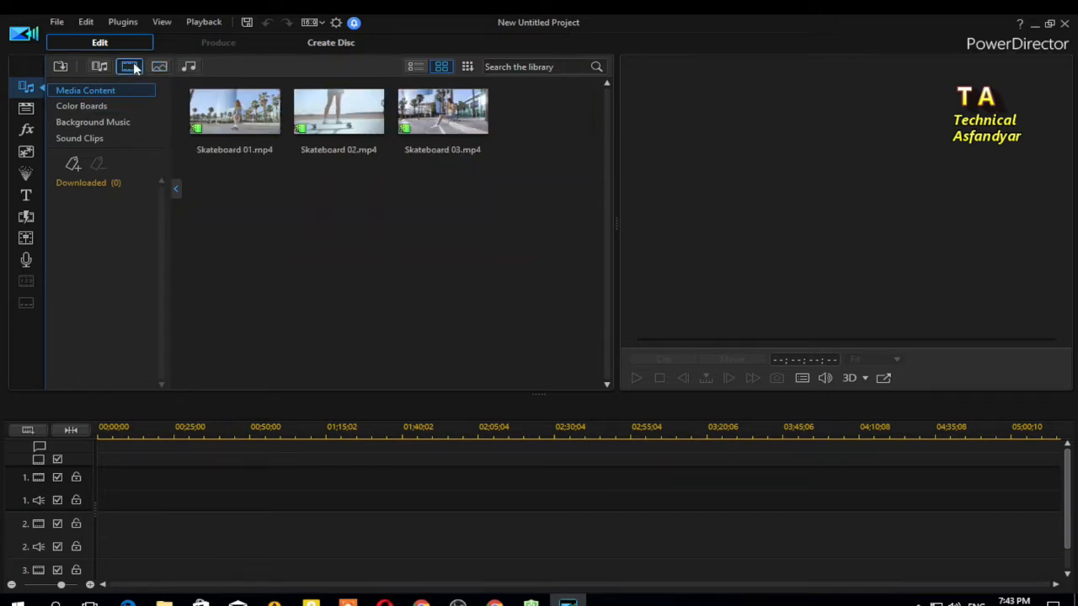
{"action": "left_click", "coordinate": [98, 67]}
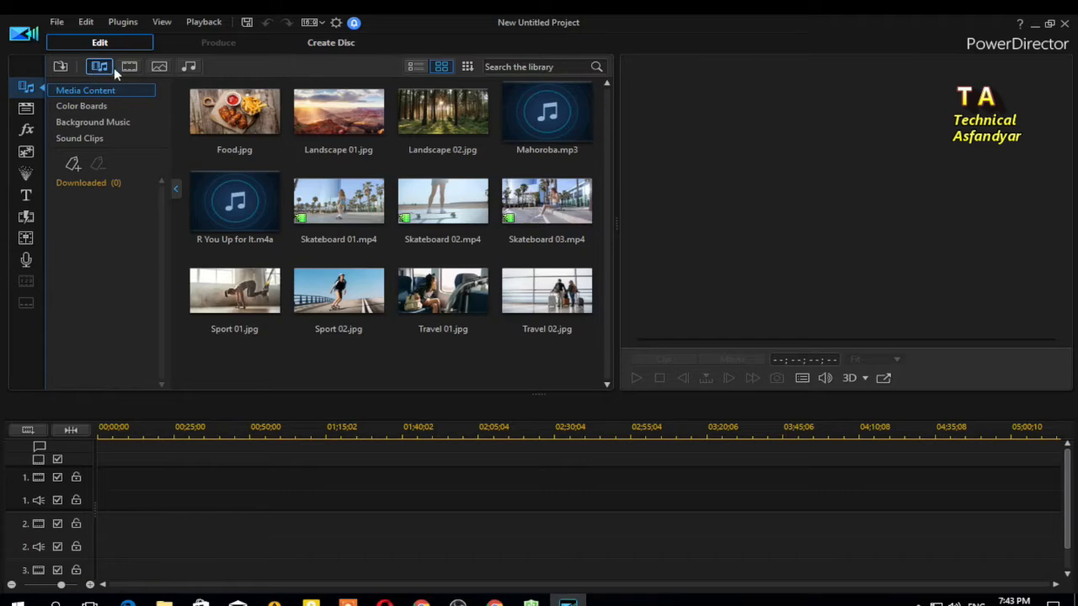
{"action": "left_click", "coordinate": [126, 69]}
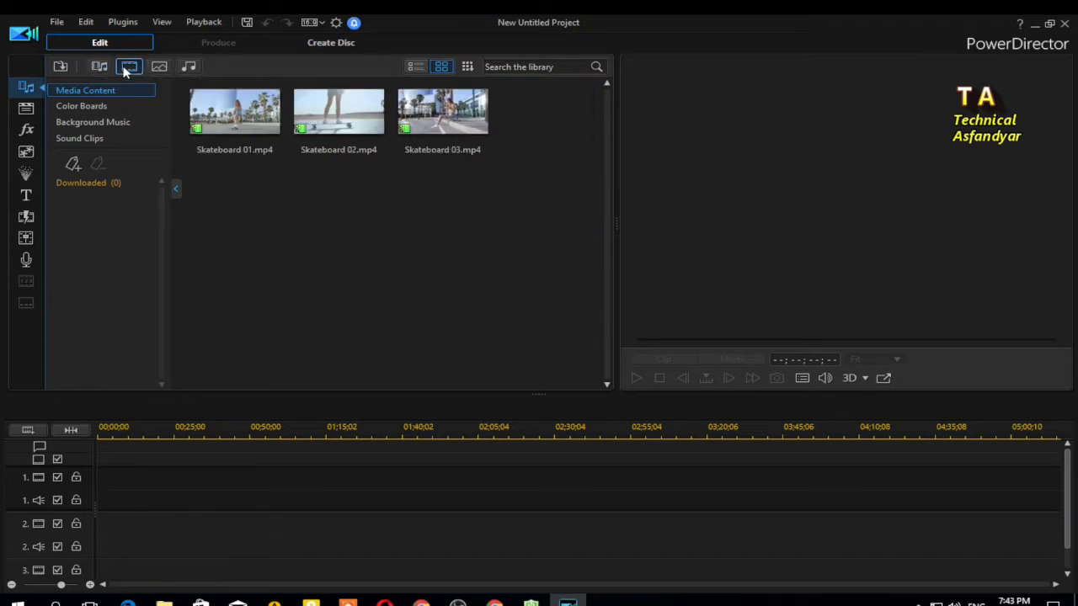
{"action": "left_click", "coordinate": [59, 69]}
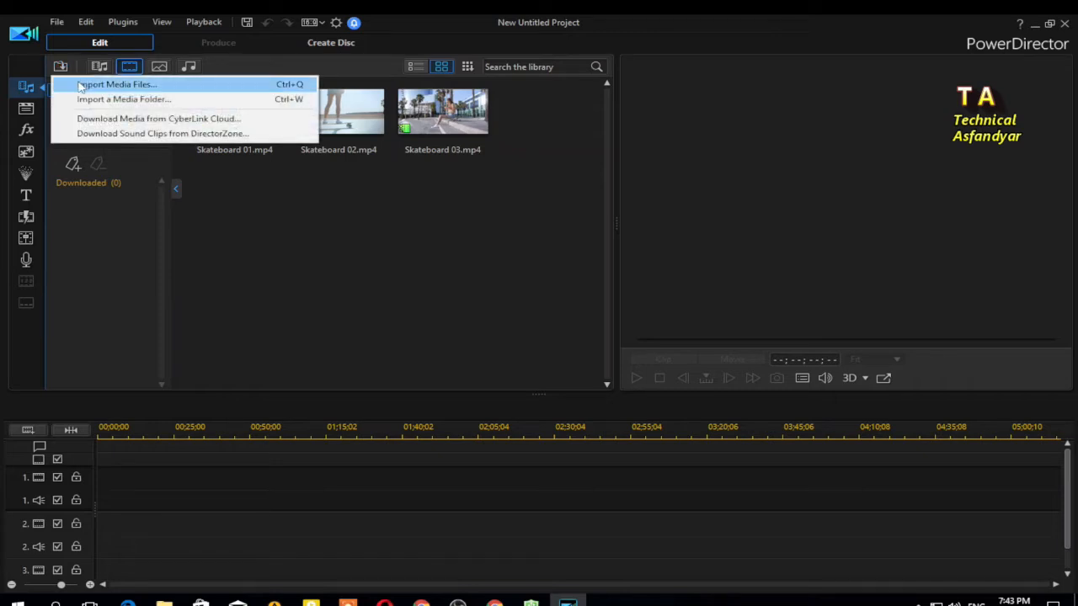
{"action": "left_click", "coordinate": [143, 88]}
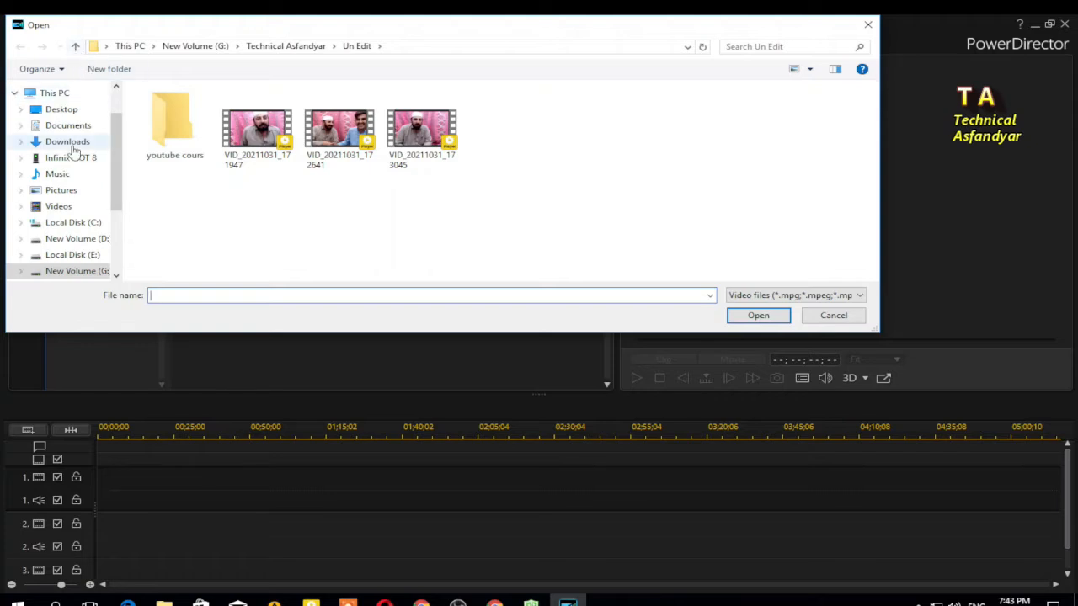
{"action": "left_click", "coordinate": [71, 111]}
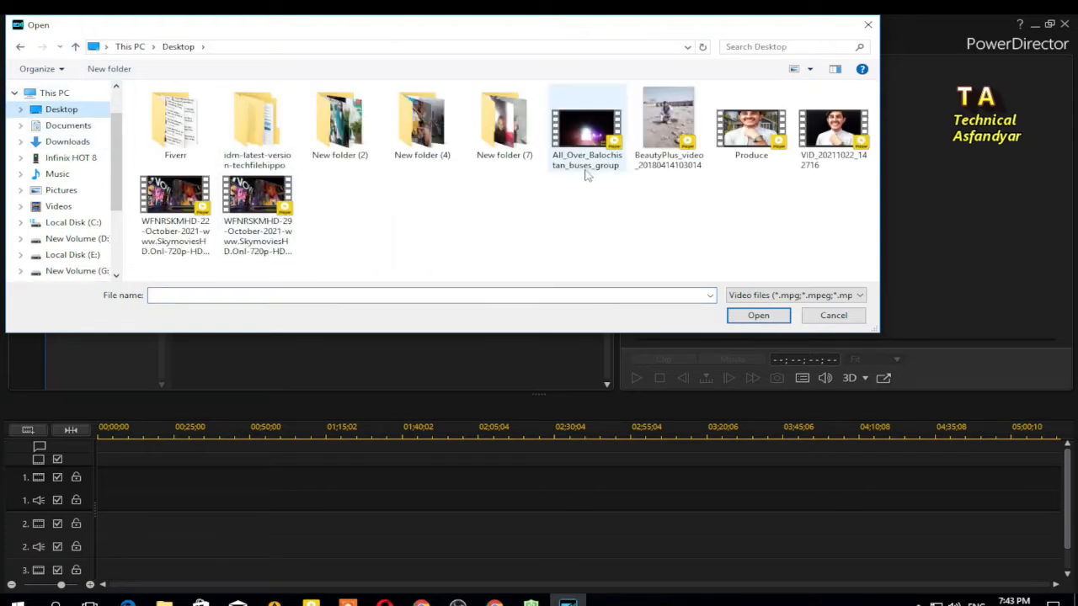
{"action": "left_click", "coordinate": [667, 134]}
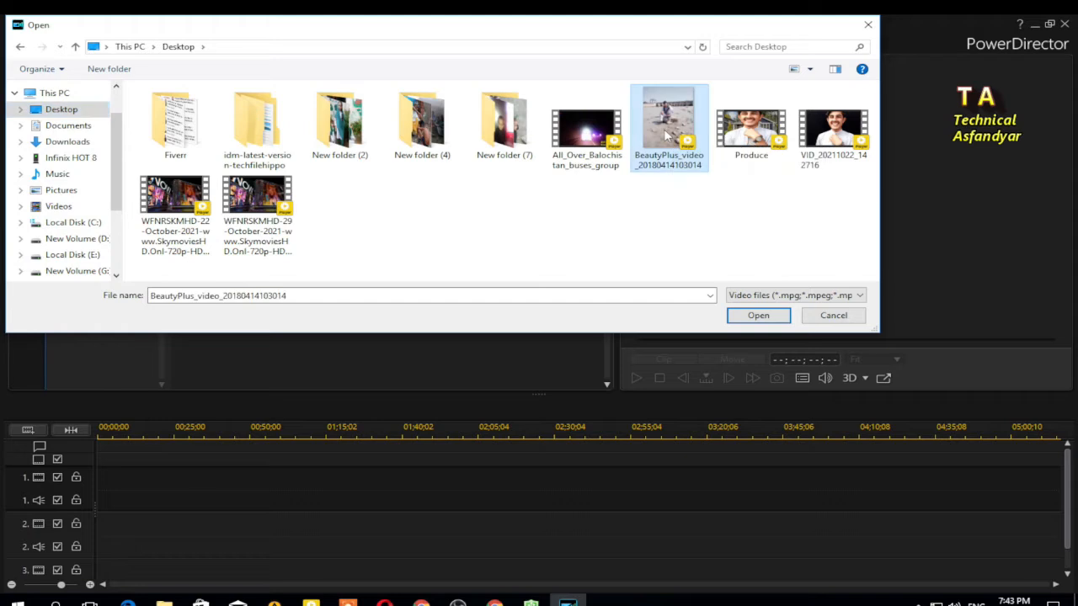
{"action": "left_click", "coordinate": [758, 316]}
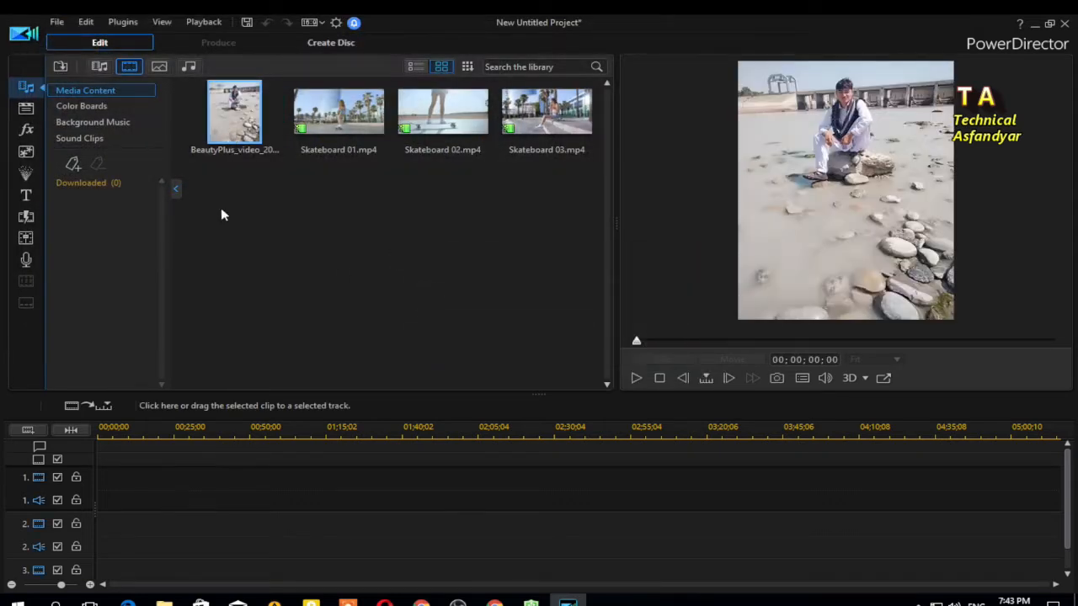
Place the imported BeautyPlus clip at the start of video track 1 and accept changing the project aspect ratio to 9:16
{"action": "left_click_drag", "start_coordinate": [234, 125], "coordinate": [82, 494]}
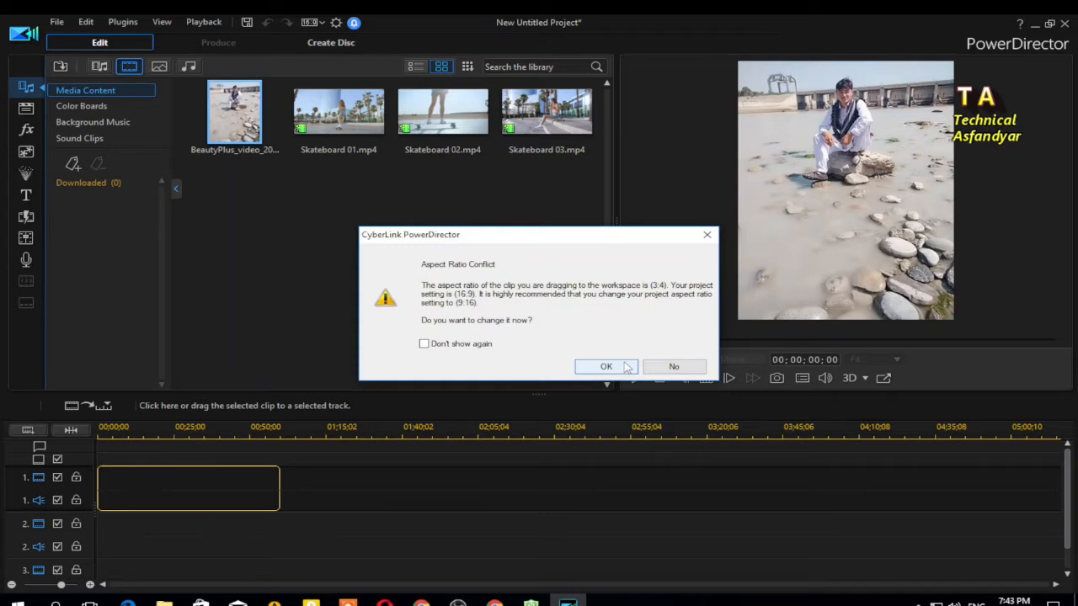
{"action": "left_click", "coordinate": [606, 366]}
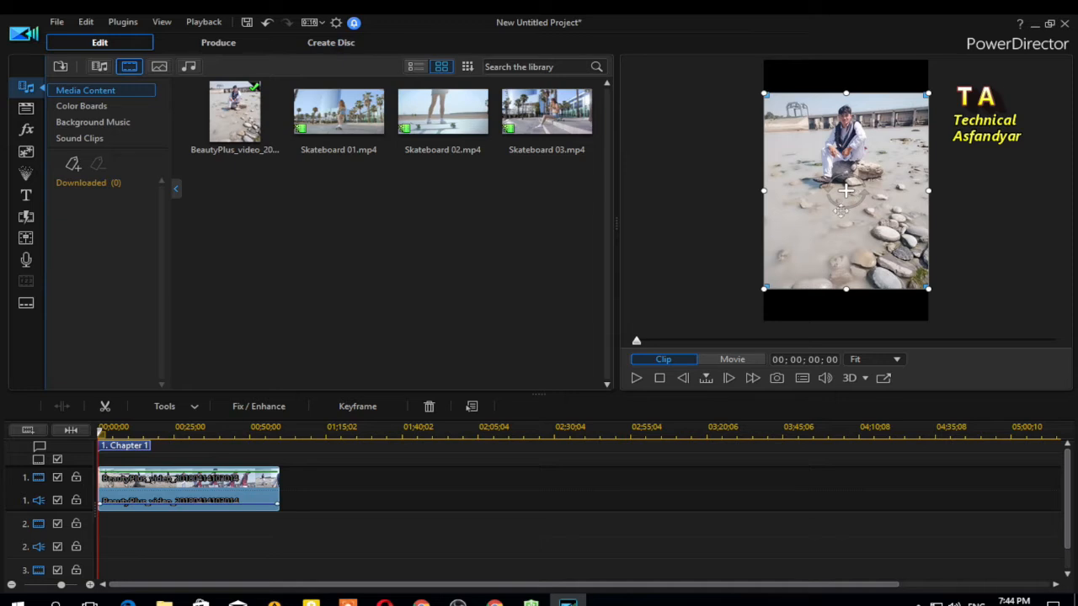
Try the 16:9 project aspect ratio on the clip and return the project to 9:16
{"action": "left_click", "coordinate": [321, 23]}
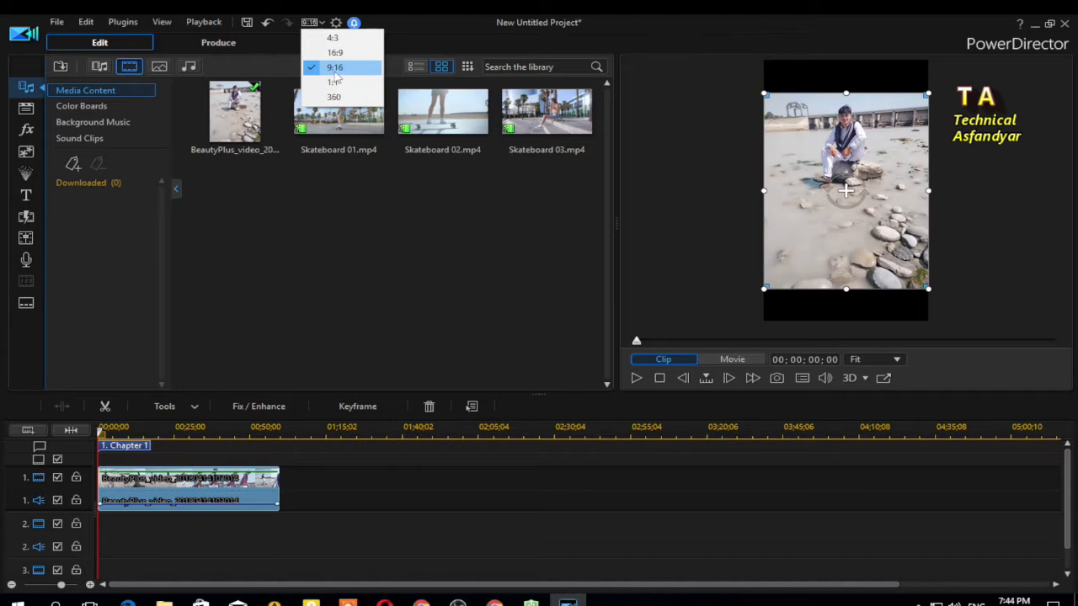
{"action": "left_click", "coordinate": [335, 52]}
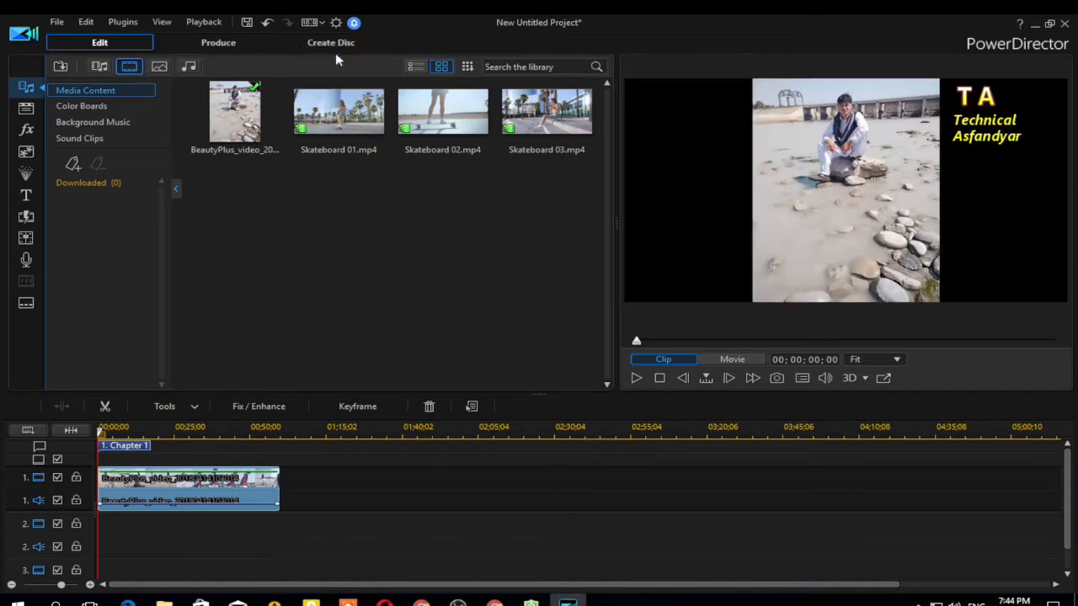
{"action": "left_click", "coordinate": [854, 240]}
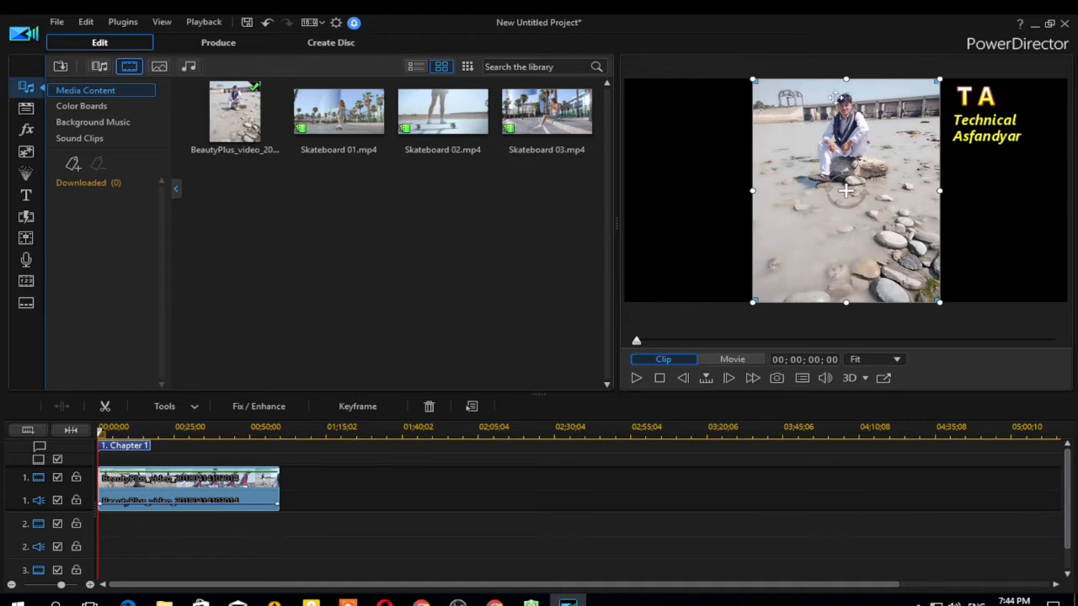
{"action": "left_click", "coordinate": [323, 23]}
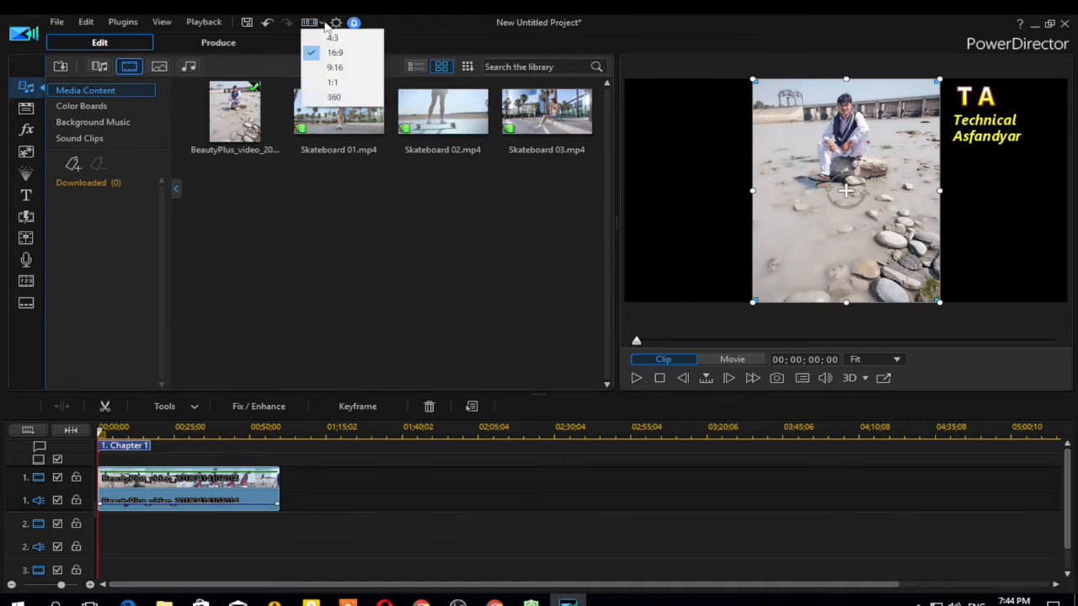
{"action": "left_click", "coordinate": [331, 68]}
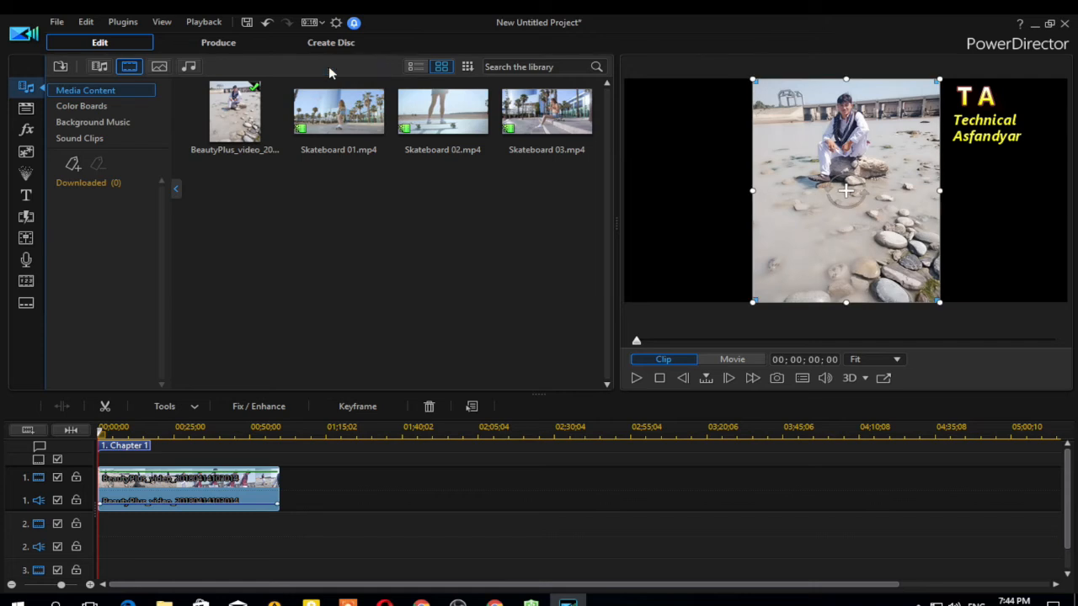
Stretch the clip vertically in the preview so it fills the full height of the 9:16 frame
{"action": "left_click", "coordinate": [854, 148]}
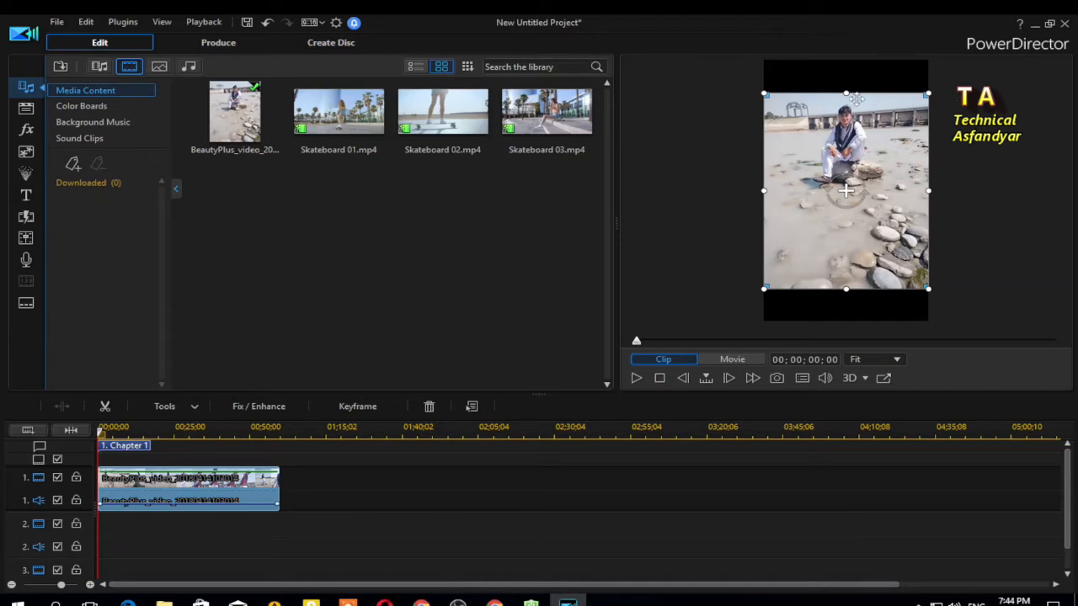
{"action": "left_click_drag", "start_coordinate": [845, 91], "coordinate": [848, 60]}
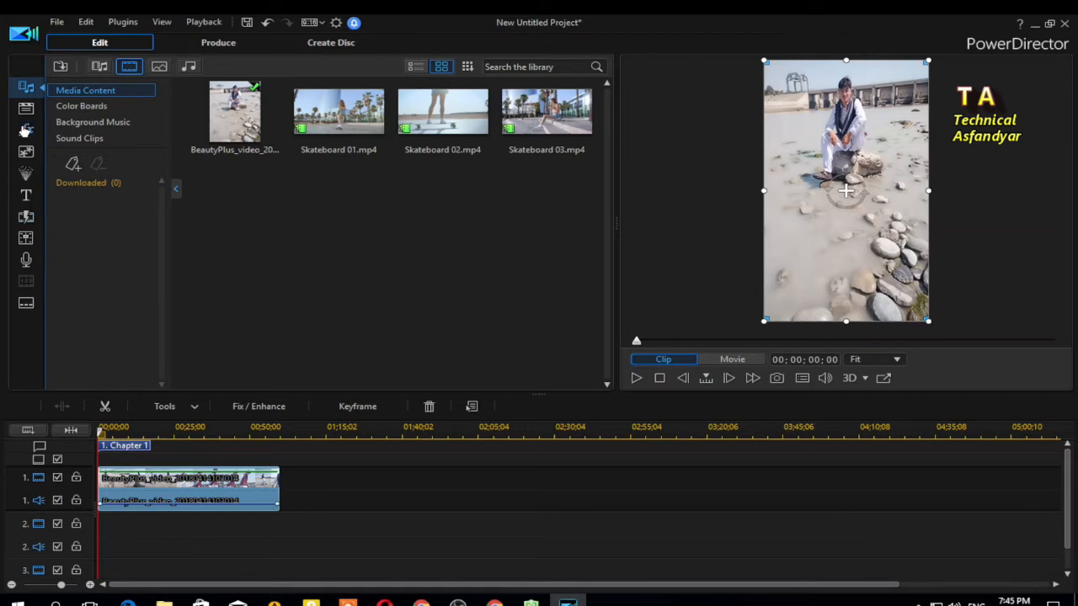
{"action": "left_click", "coordinate": [26, 109]}
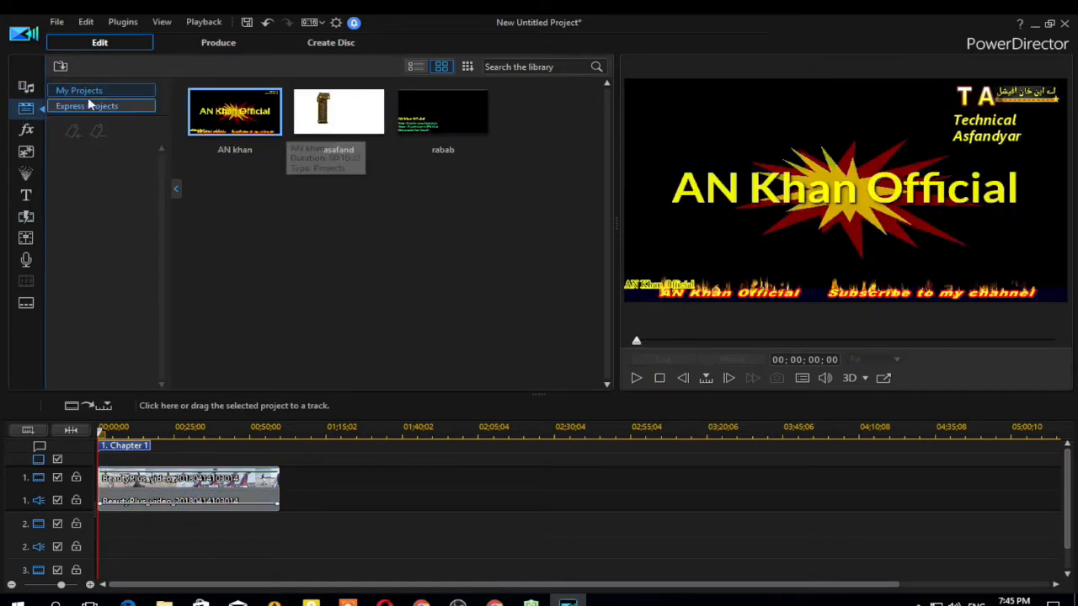
{"action": "left_click", "coordinate": [26, 131]}
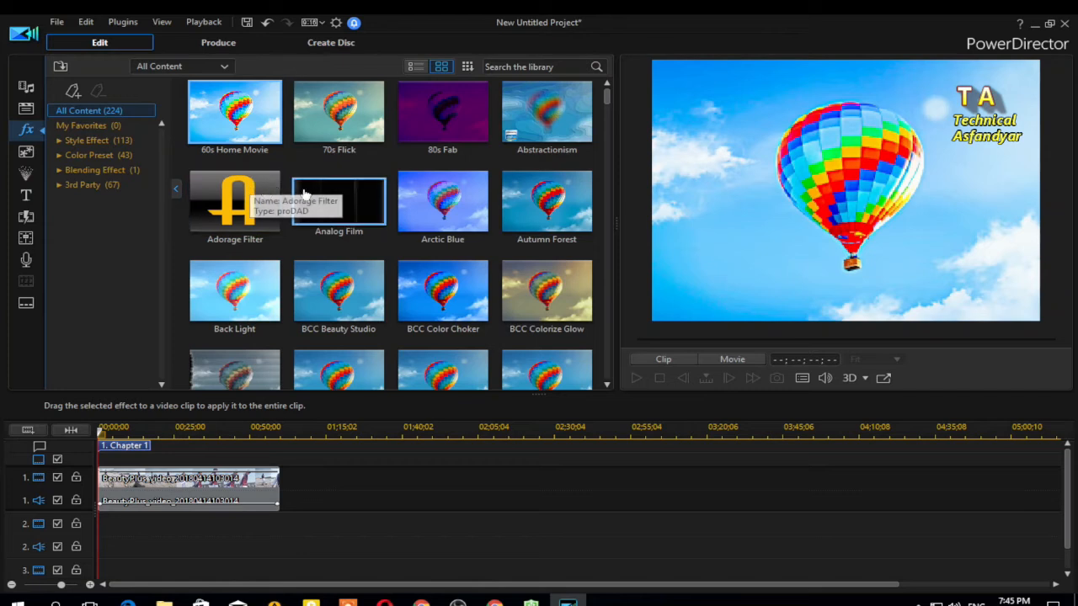
Add the Sketch Animation 13 red square from the PiP objects to video track 2 at about 10 seconds
{"action": "left_click", "coordinate": [26, 154]}
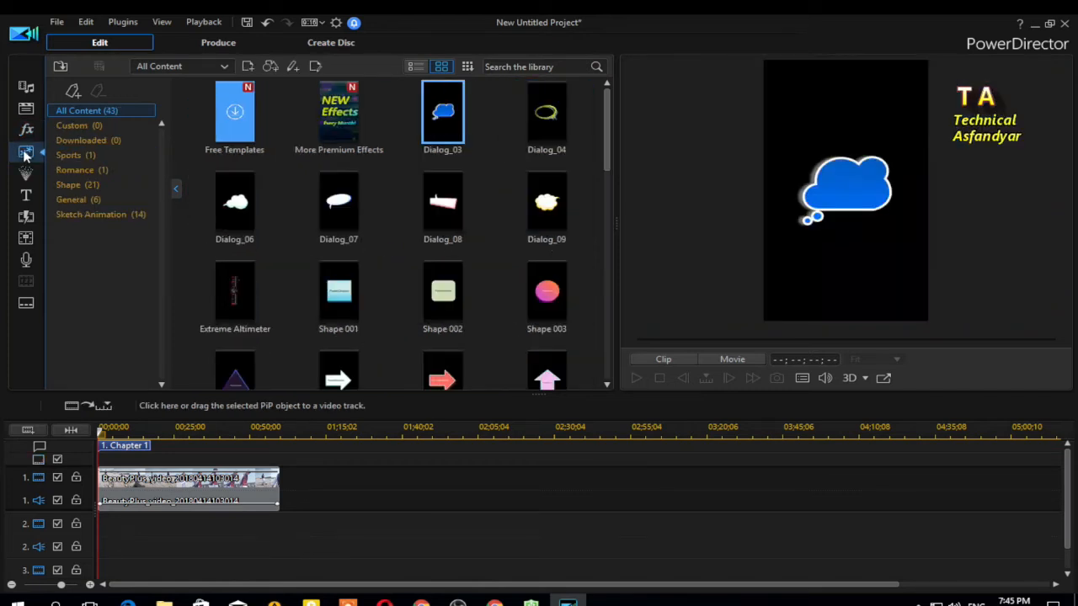
{"action": "left_click", "coordinate": [552, 142]}
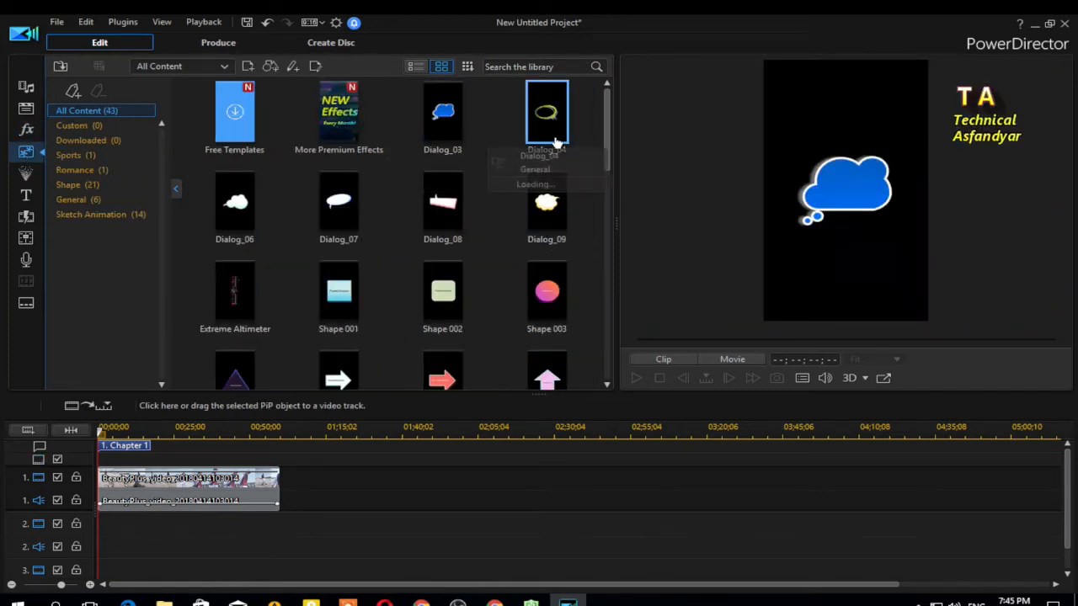
{"action": "scroll", "coordinate": [433, 193], "scroll_direction": "down", "scroll_amount": 3}
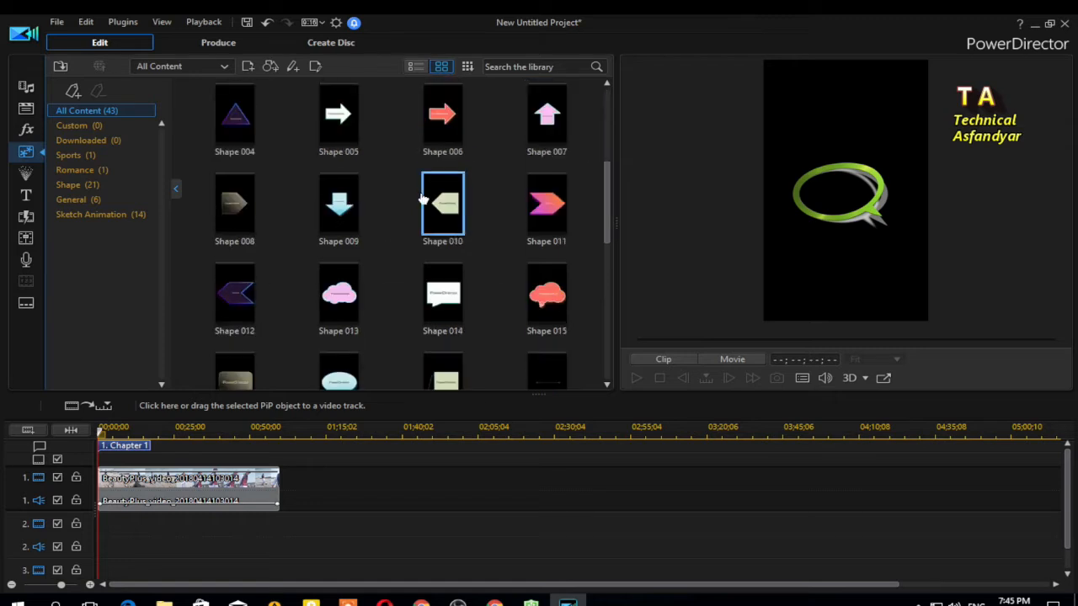
{"action": "scroll", "coordinate": [426, 198], "scroll_direction": "down", "scroll_amount": 3}
{"action": "scroll", "coordinate": [429, 205], "scroll_direction": "down", "scroll_amount": 5}
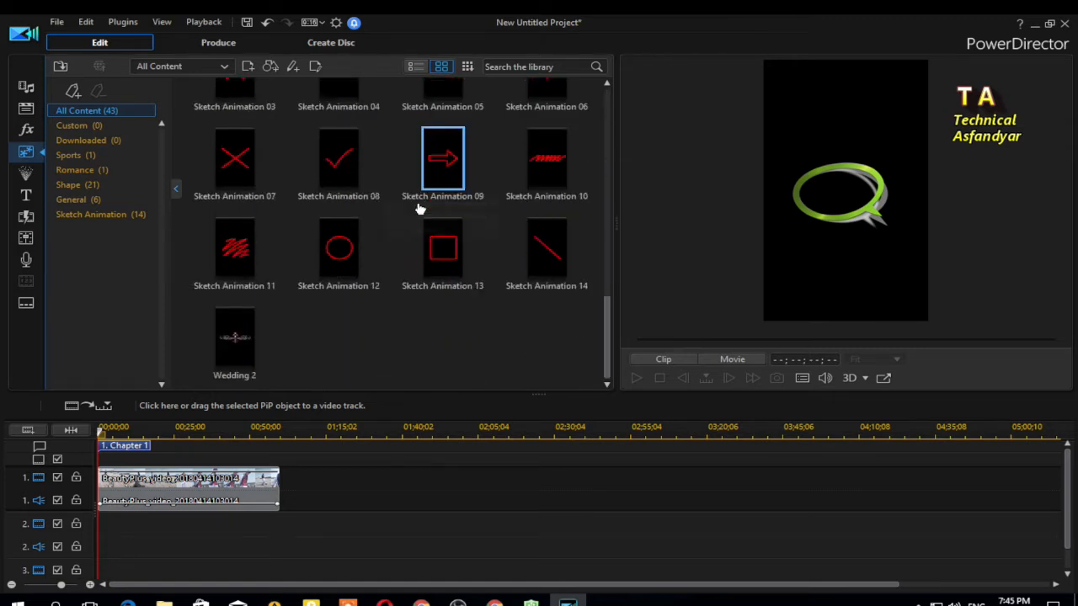
{"action": "scroll", "coordinate": [358, 219], "scroll_direction": "up", "scroll_amount": 6}
{"action": "scroll", "coordinate": [354, 226], "scroll_direction": "down", "scroll_amount": 3}
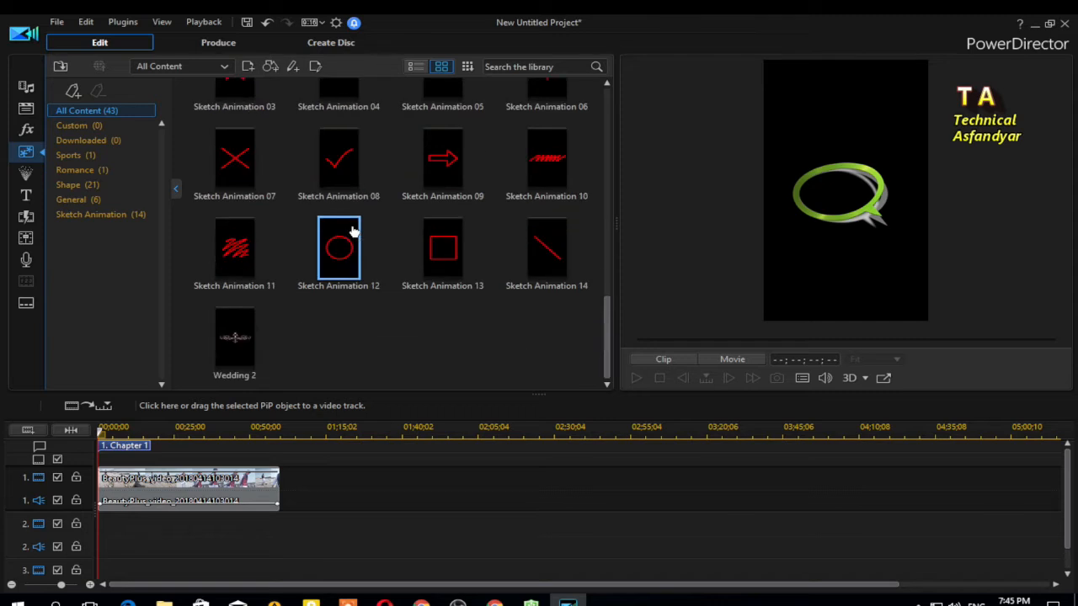
{"action": "left_click", "coordinate": [448, 256]}
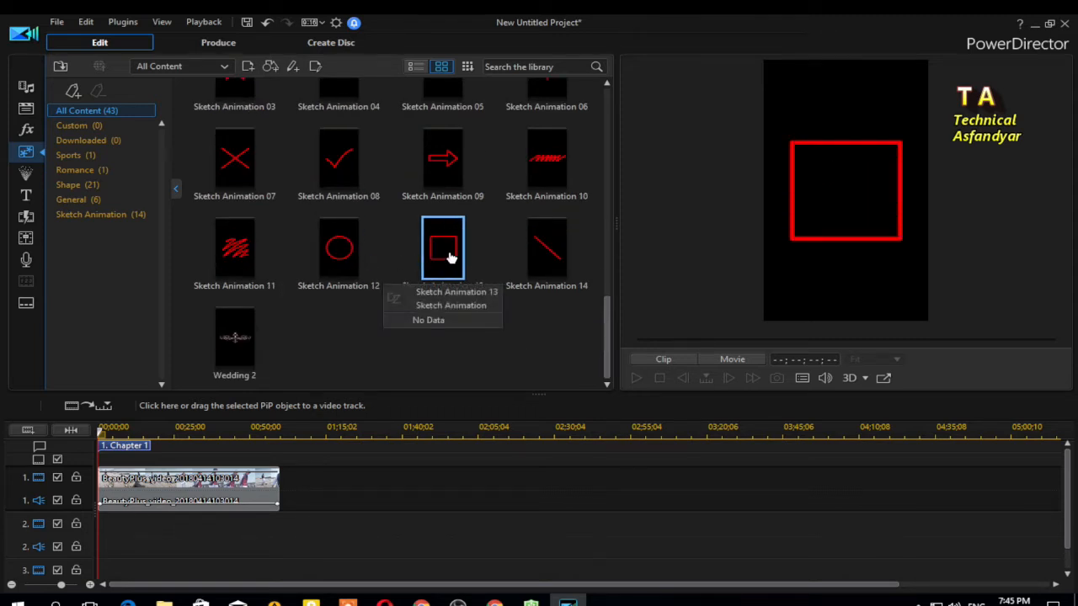
{"action": "left_click_drag", "start_coordinate": [450, 257], "coordinate": [130, 515]}
{"action": "left_click_drag", "start_coordinate": [130, 552], "coordinate": [128, 554]}
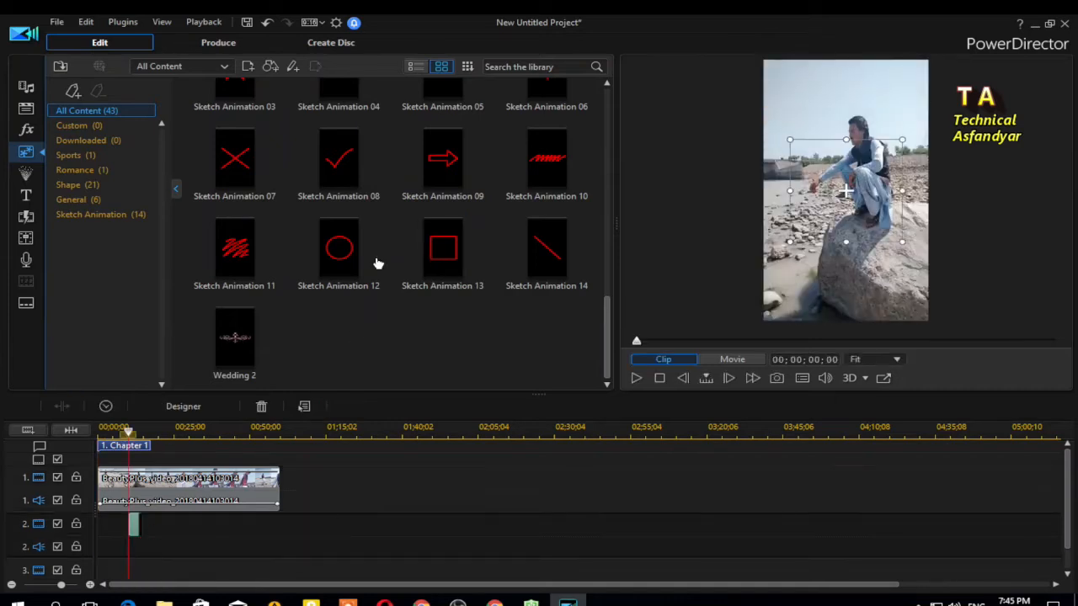
{"action": "scroll", "coordinate": [388, 257], "scroll_direction": "up", "scroll_amount": 2}
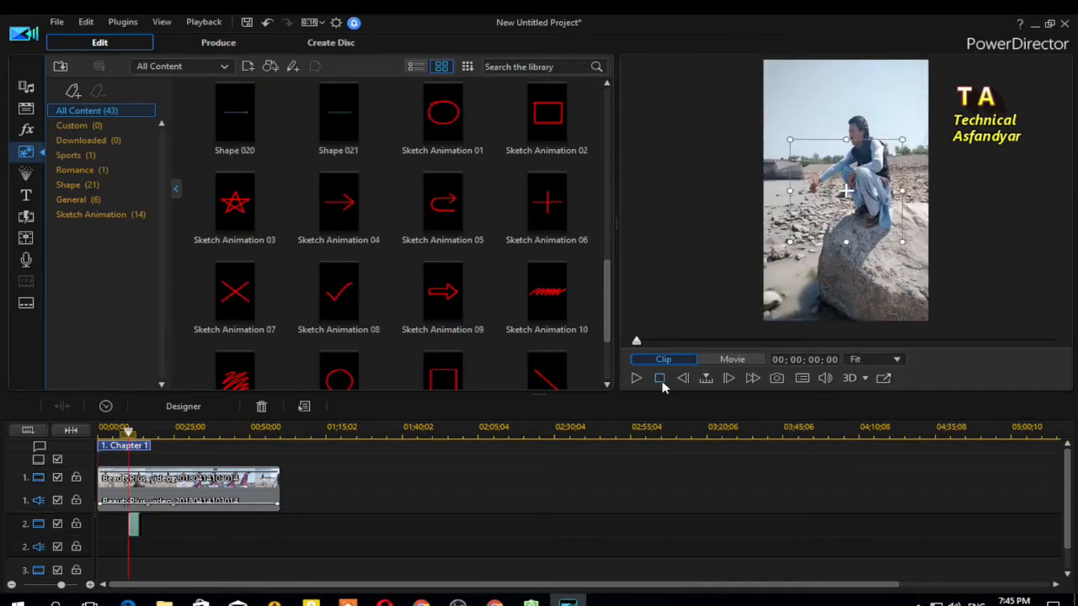
Preview the red square overlay in the movie and slightly lower the volume level of the clip's audio on track 1
{"action": "left_click", "coordinate": [636, 379]}
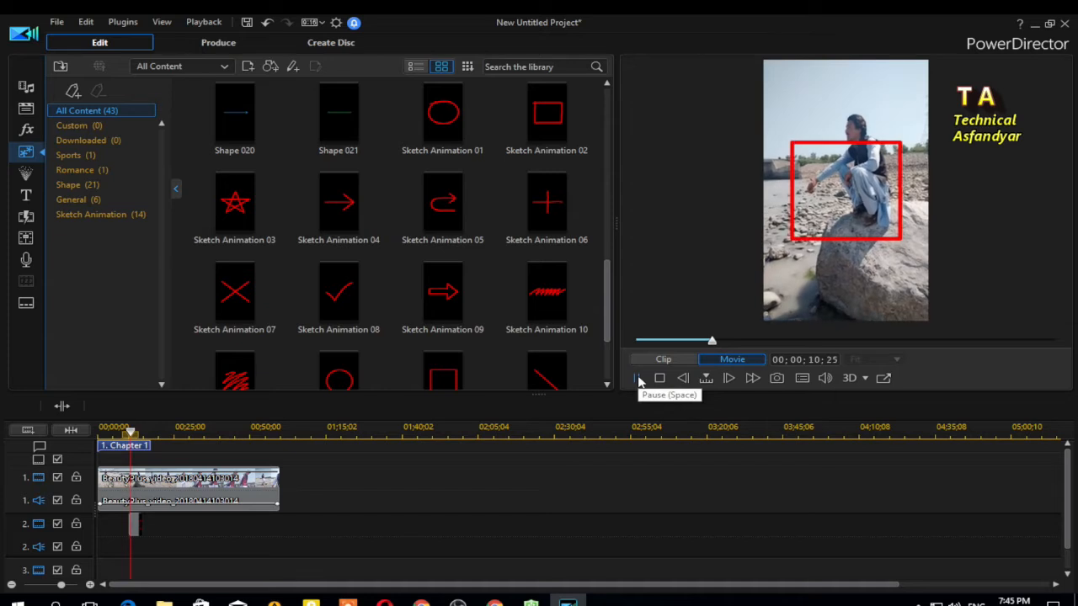
{"action": "left_click", "coordinate": [637, 379]}
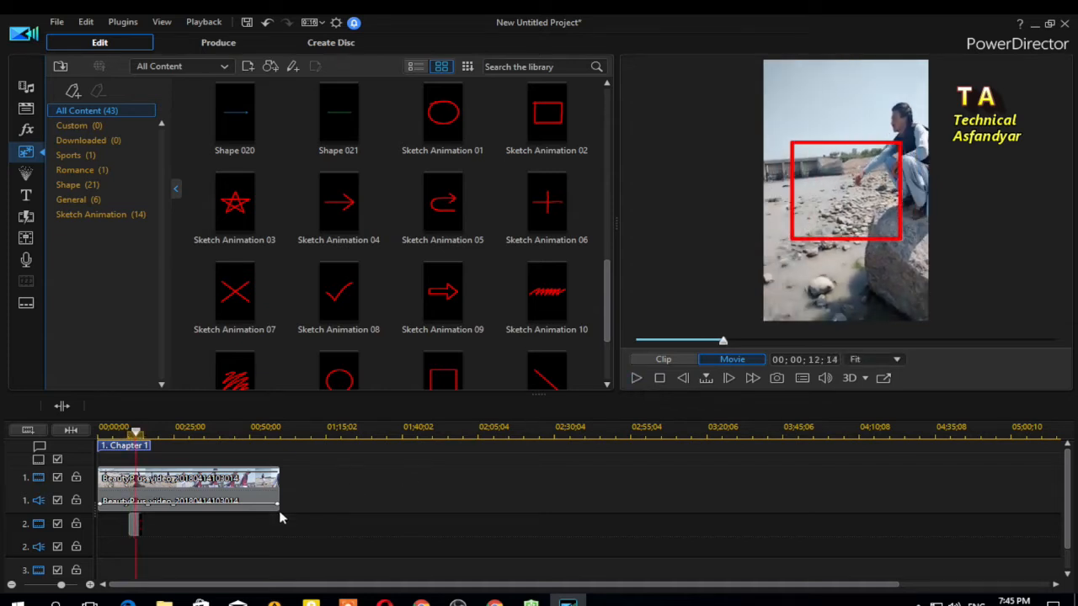
{"action": "left_click", "coordinate": [228, 503]}
{"action": "left_click_drag", "start_coordinate": [221, 503], "coordinate": [221, 506]}
{"action": "left_click", "coordinate": [638, 379]}
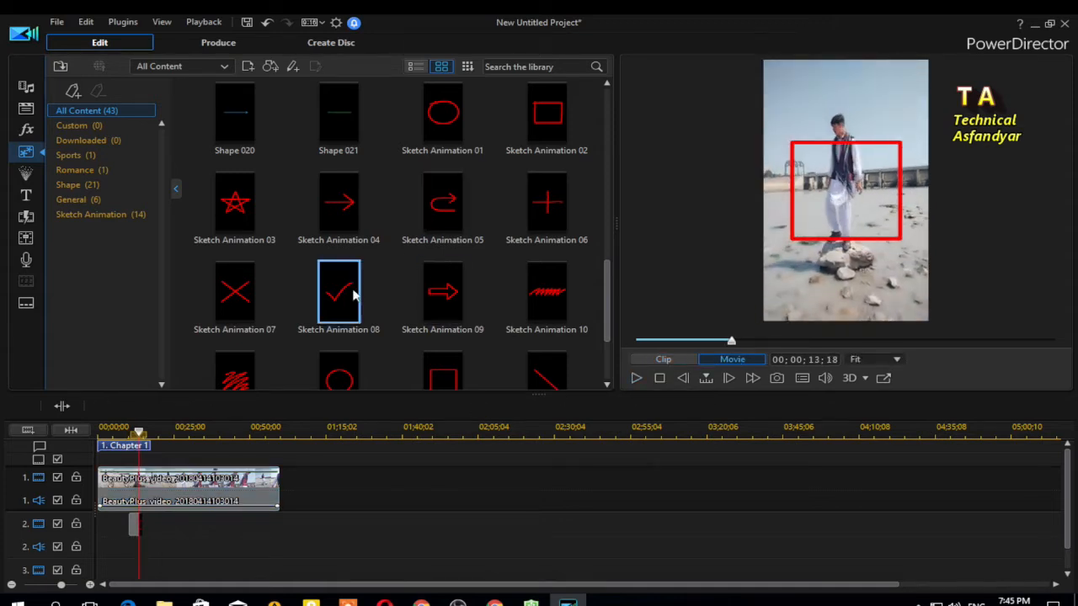
Add the Sketch Animation 08 check mark to video track 2 at about 15 seconds and preview it
{"action": "mouse_move", "coordinate": [338, 295]}
{"action": "left_mouse_down"}
{"action": "mouse_move", "coordinate": [160, 560]}
{"action": "mouse_move", "coordinate": [148, 559]}
{"action": "left_mouse_up"}
{"action": "left_click", "coordinate": [637, 379]}
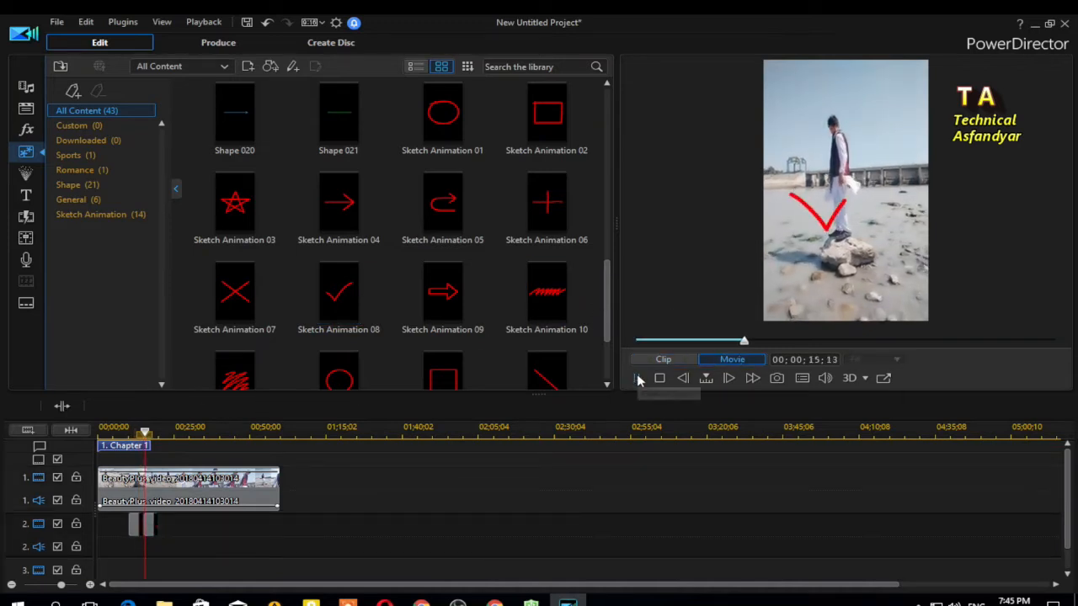
{"action": "left_click", "coordinate": [638, 379]}
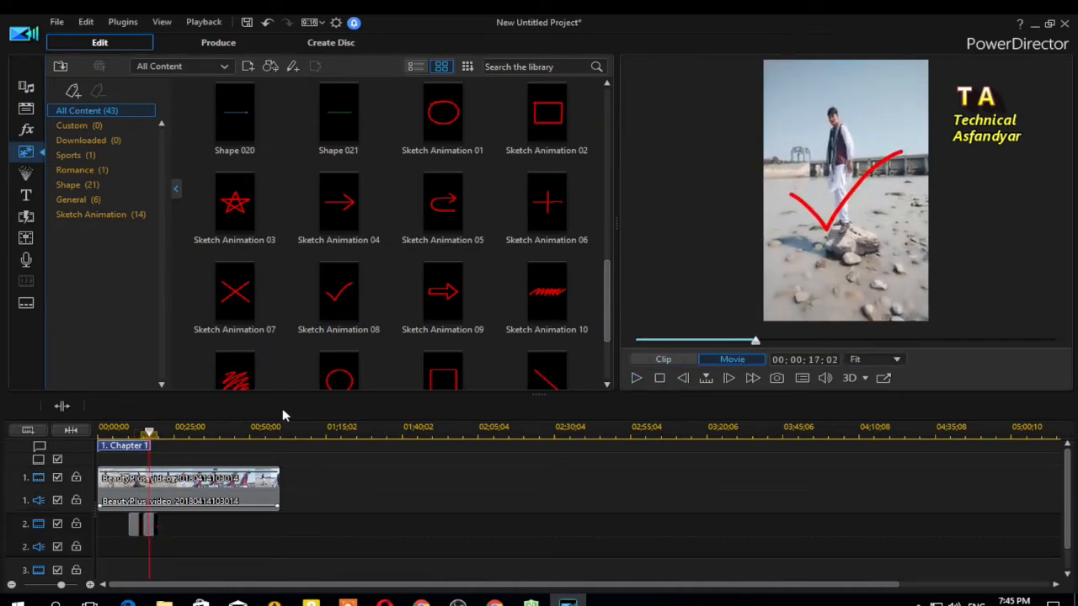
Remove the red square object from video track 2, leaving the gap
{"action": "left_click", "coordinate": [135, 525]}
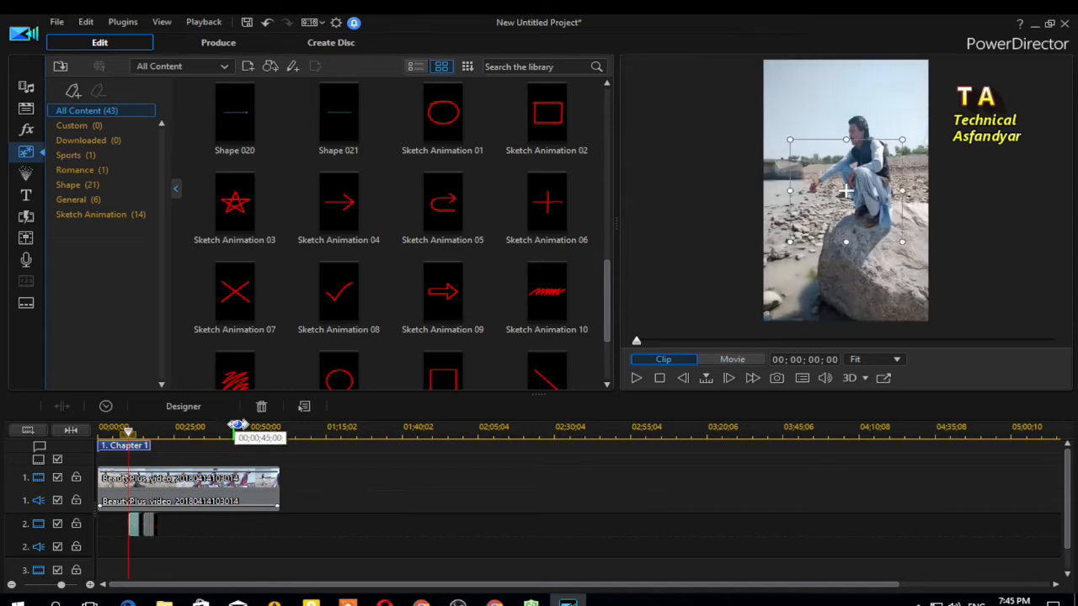
{"action": "left_click", "coordinate": [258, 406]}
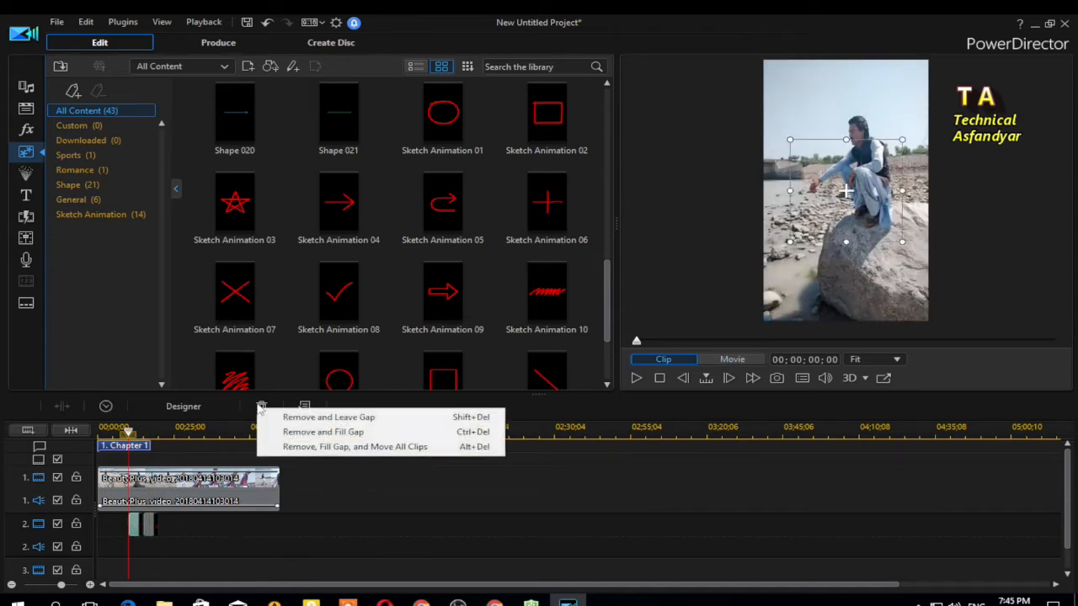
{"action": "left_click", "coordinate": [303, 417]}
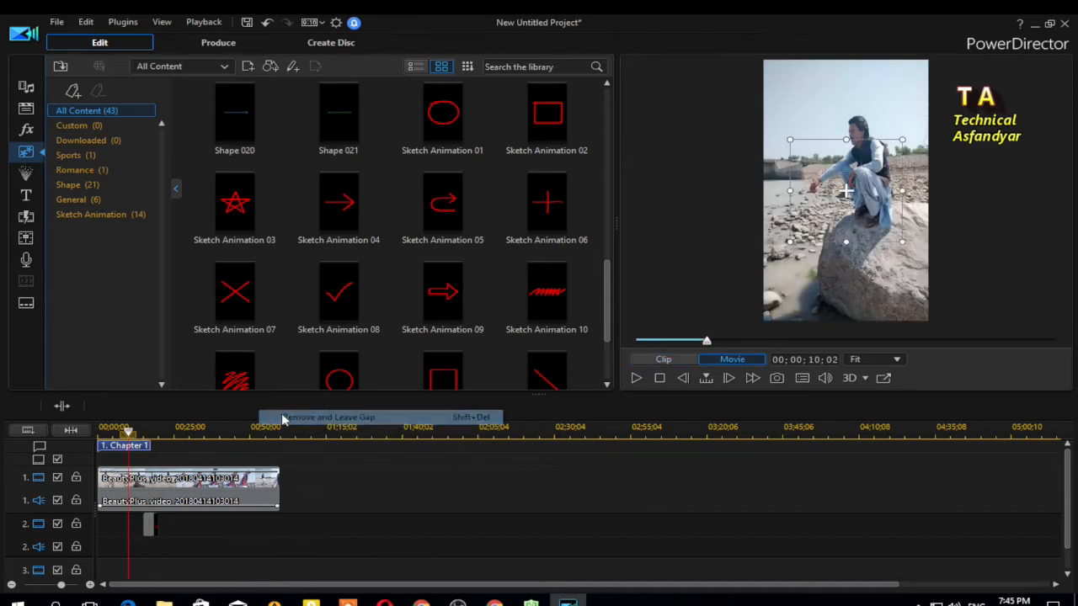
Set the check mark's stroke width to 11 and narrow its shape horizontally in the Sketch Designer
{"action": "left_click", "coordinate": [155, 523]}
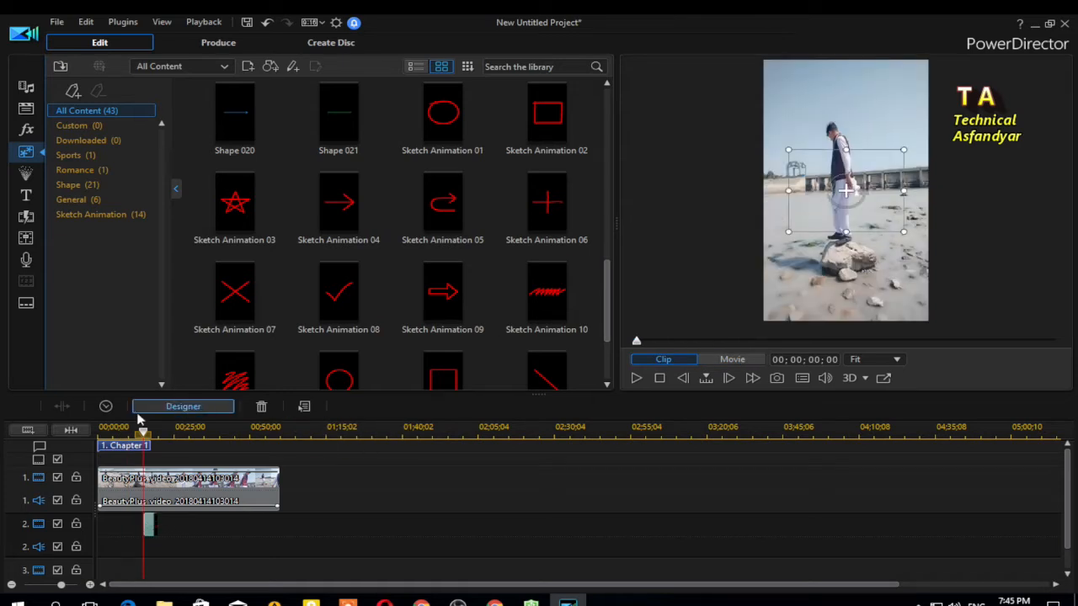
{"action": "key", "text": "space"}
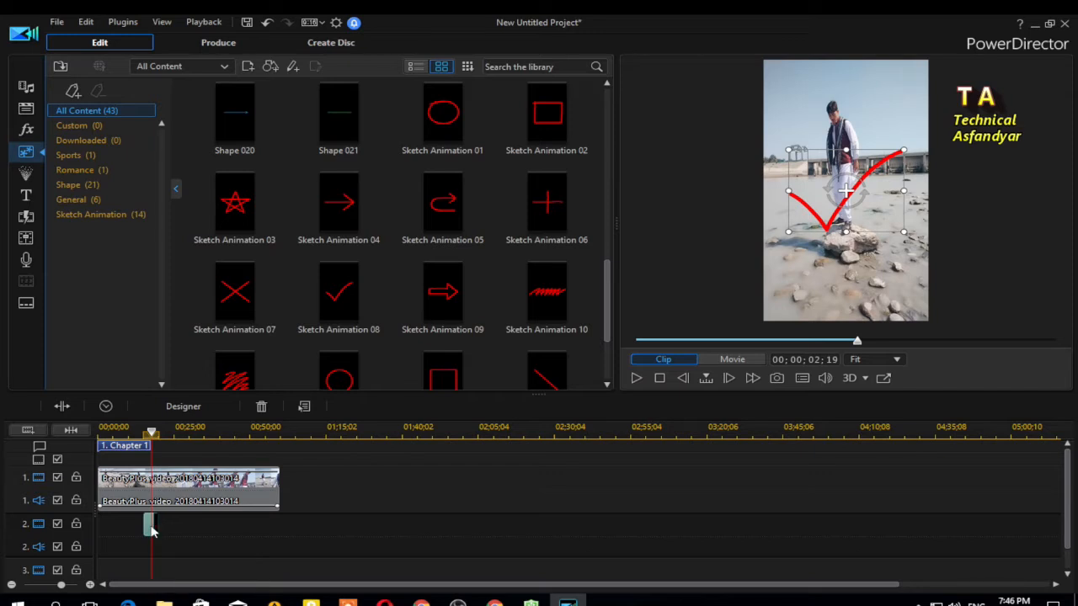
{"action": "double_click", "coordinate": [151, 528]}
{"action": "mouse_move", "coordinate": [213, 184]}
{"action": "left_mouse_down"}
{"action": "mouse_move", "coordinate": [276, 182]}
{"action": "mouse_move", "coordinate": [191, 180]}
{"action": "left_mouse_up"}
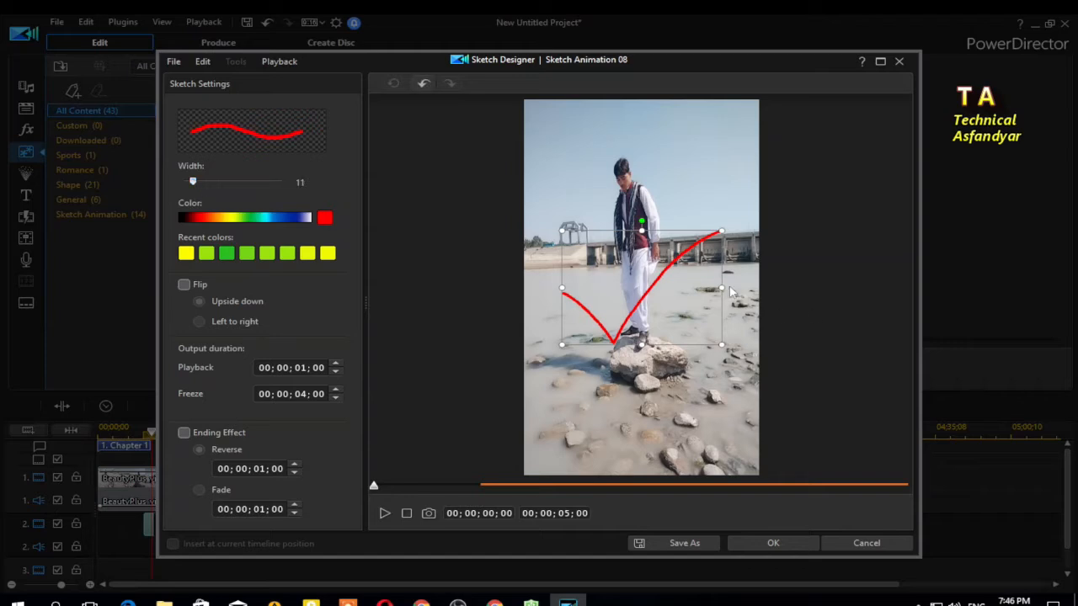
{"action": "mouse_move", "coordinate": [720, 287]}
{"action": "left_mouse_down"}
{"action": "mouse_move", "coordinate": [607, 287]}
{"action": "mouse_move", "coordinate": [701, 287]}
{"action": "left_mouse_up"}
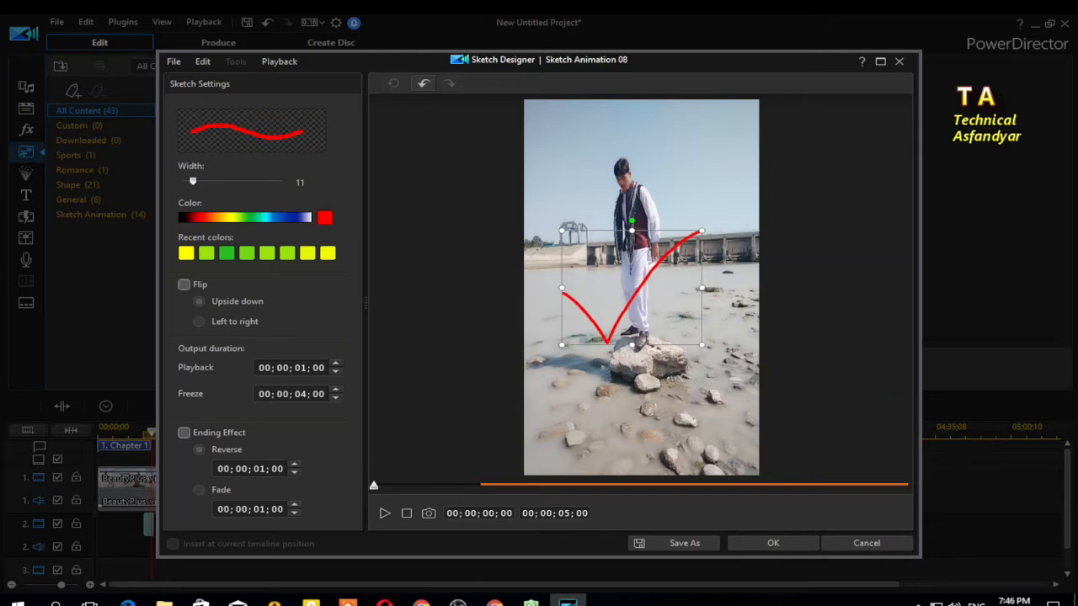
{"action": "left_click", "coordinate": [781, 545]}
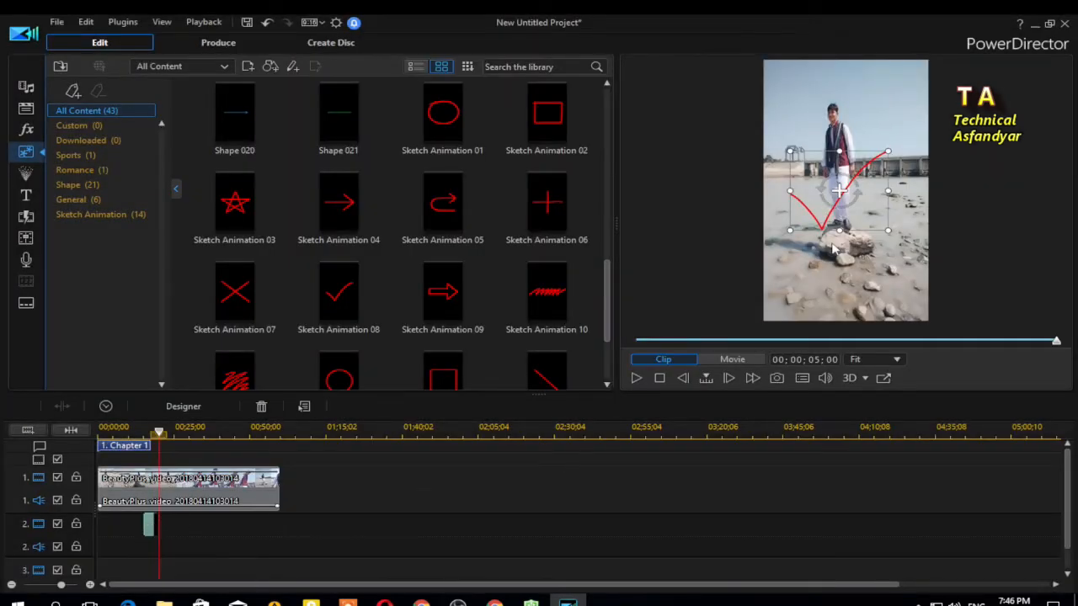
Shrink the check mark in the preview and place it beside the standing person's head
{"action": "mouse_move", "coordinate": [841, 227]}
{"action": "left_mouse_down"}
{"action": "mouse_move", "coordinate": [834, 240]}
{"action": "mouse_move", "coordinate": [850, 233]}
{"action": "left_mouse_up"}
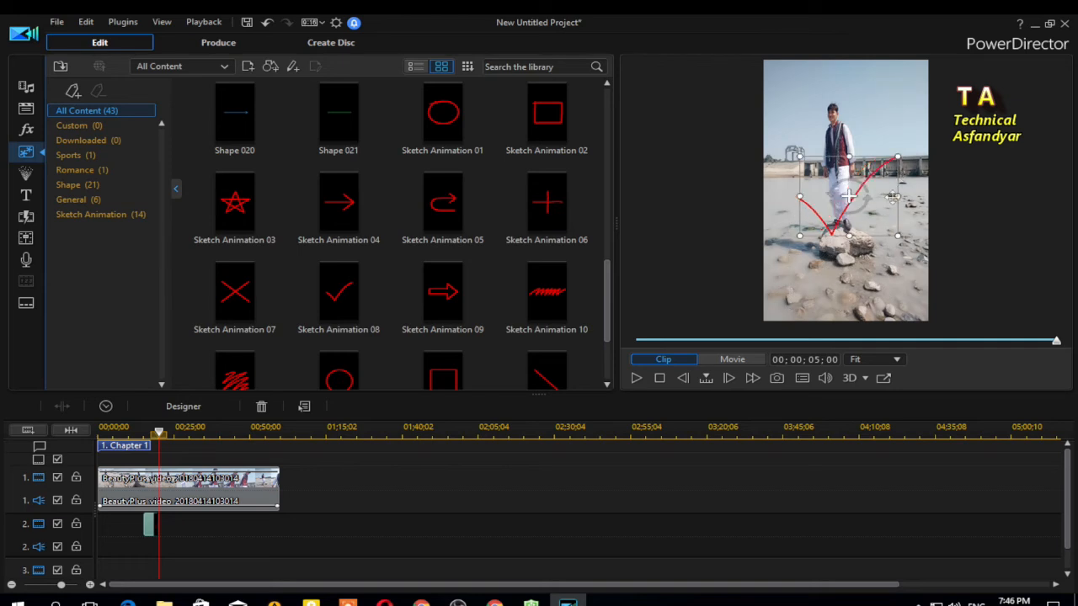
{"action": "mouse_move", "coordinate": [899, 200]}
{"action": "left_mouse_down"}
{"action": "mouse_move", "coordinate": [834, 199]}
{"action": "mouse_move", "coordinate": [851, 199]}
{"action": "mouse_move", "coordinate": [842, 196]}
{"action": "left_mouse_up"}
{"action": "left_click_drag", "start_coordinate": [844, 158], "coordinate": [830, 198]}
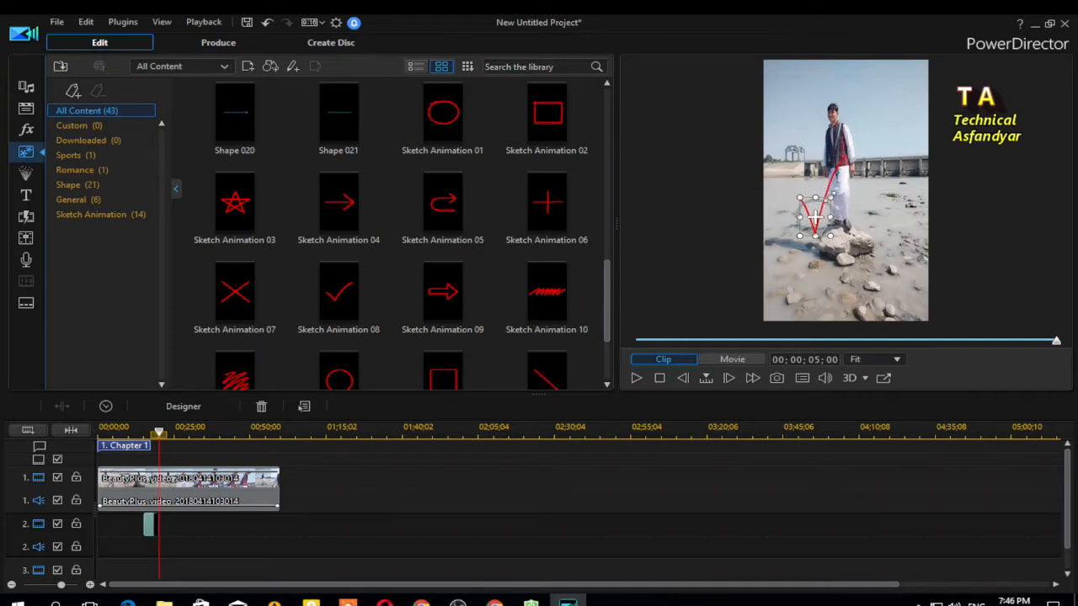
{"action": "mouse_move", "coordinate": [815, 215]}
{"action": "left_mouse_down"}
{"action": "mouse_move", "coordinate": [867, 78]}
{"action": "mouse_move", "coordinate": [885, 86]}
{"action": "mouse_move", "coordinate": [767, 92]}
{"action": "mouse_move", "coordinate": [815, 208]}
{"action": "mouse_move", "coordinate": [783, 118]}
{"action": "mouse_move", "coordinate": [842, 114]}
{"action": "mouse_move", "coordinate": [854, 131]}
{"action": "mouse_move", "coordinate": [883, 125]}
{"action": "mouse_move", "coordinate": [866, 126]}
{"action": "left_mouse_up"}
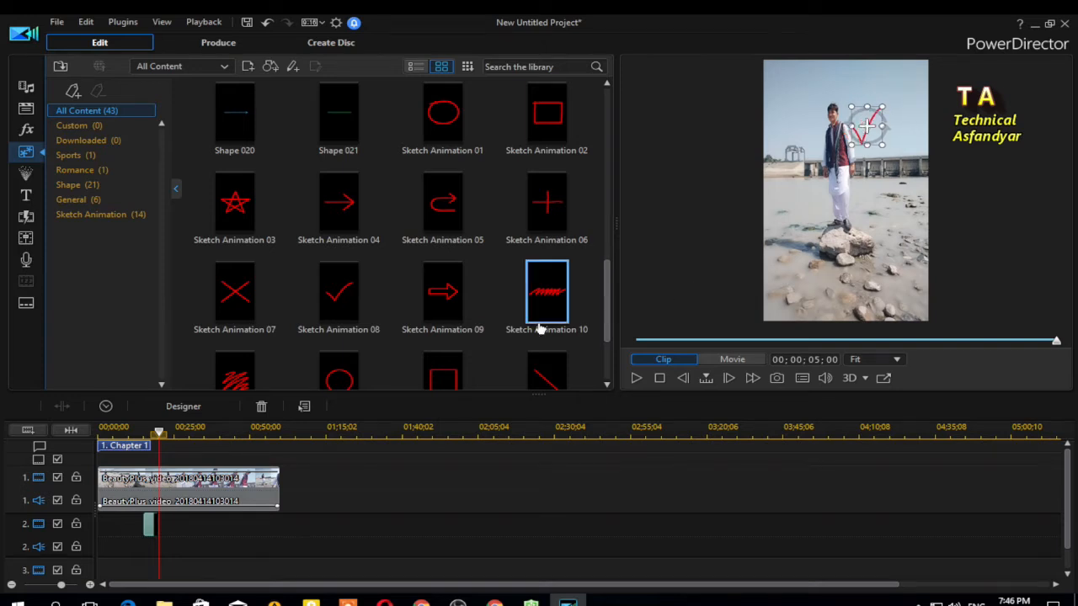
Preview several sketch animations in the PiP objects library, including Sketch Animation 03, 05, 10, 11 and 12
{"action": "left_click", "coordinate": [239, 208]}
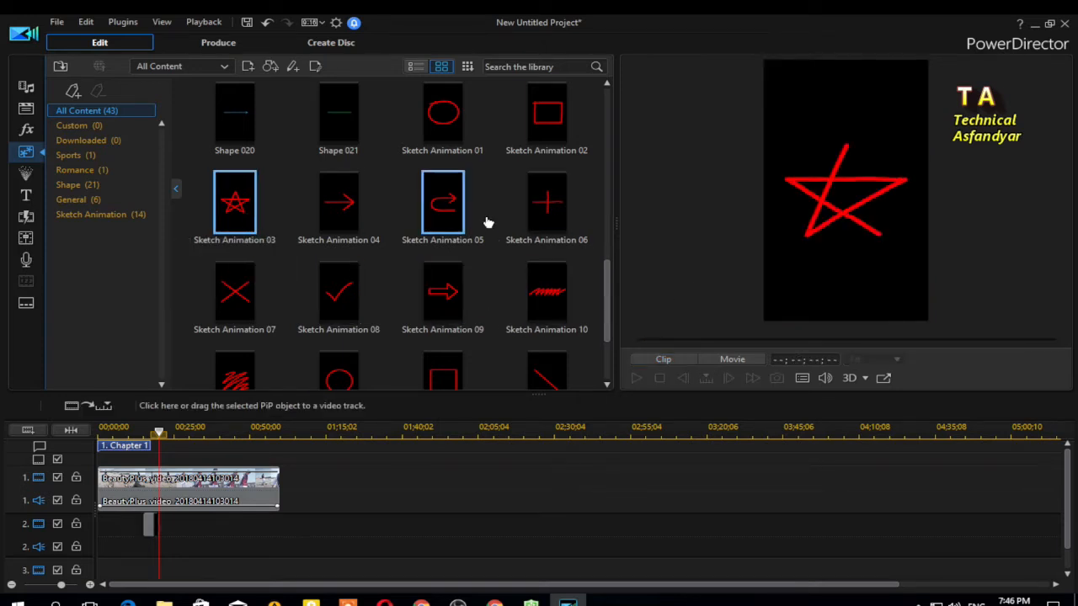
{"action": "left_click", "coordinate": [487, 224]}
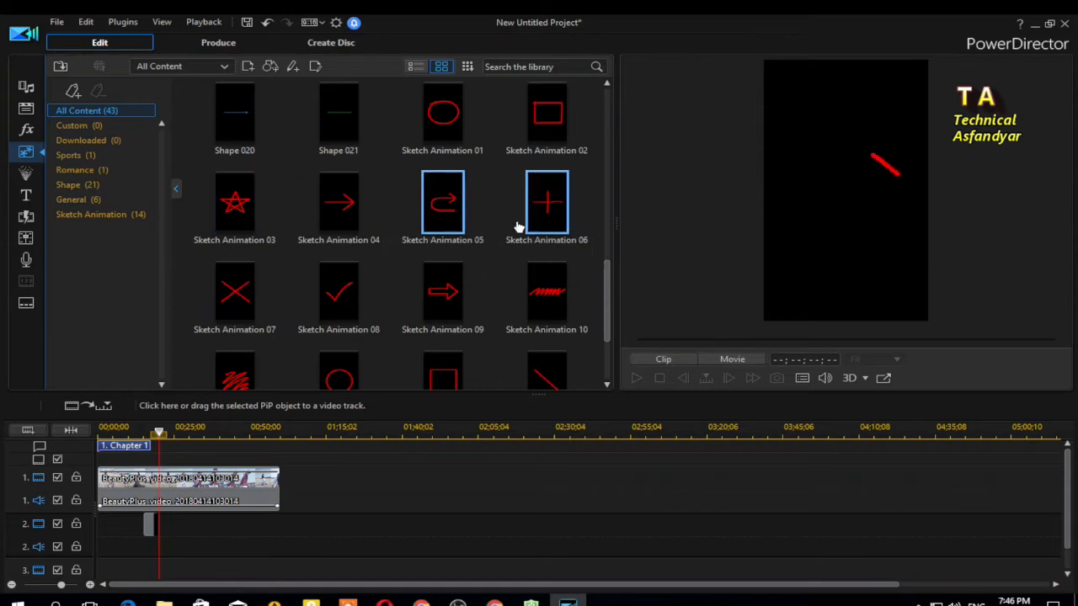
{"action": "scroll", "coordinate": [612, 298], "scroll_direction": "down", "scroll_amount": 1}
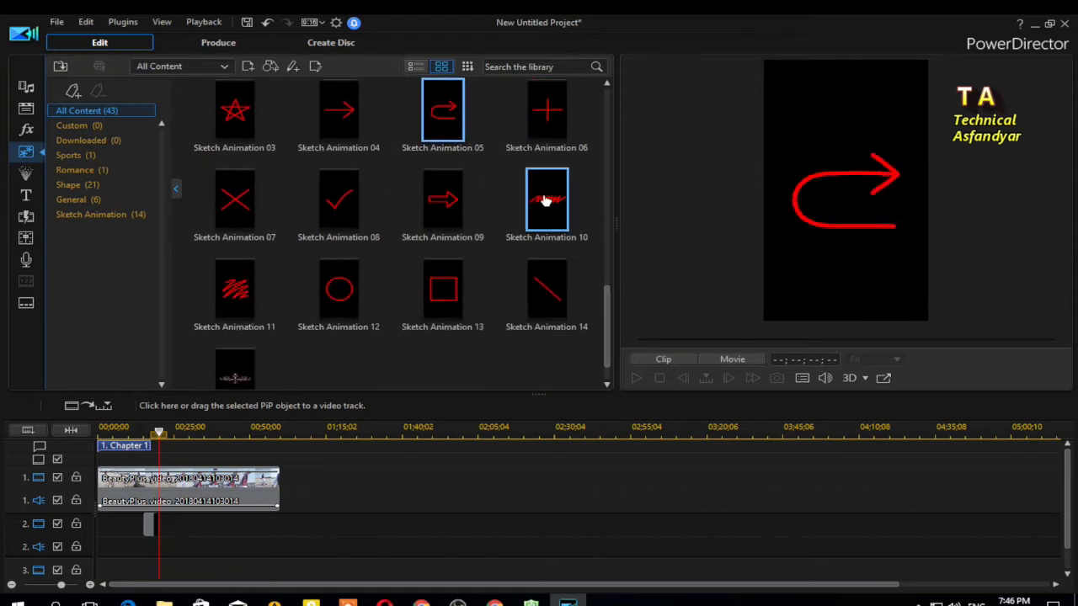
{"action": "left_click", "coordinate": [546, 200]}
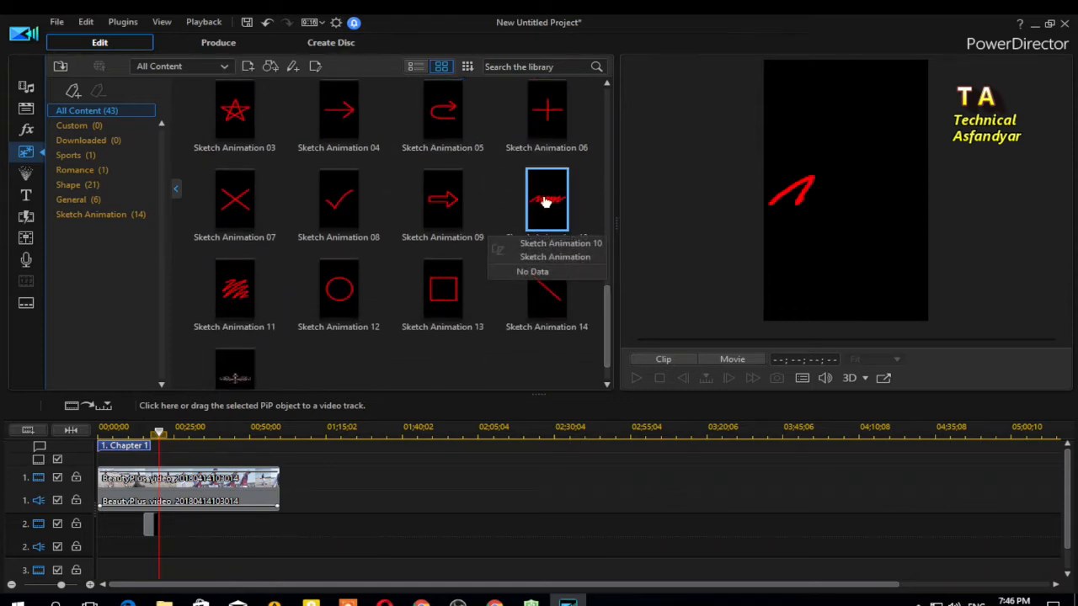
{"action": "left_click", "coordinate": [343, 209]}
{"action": "left_click", "coordinate": [248, 286]}
{"action": "left_click", "coordinate": [333, 294]}
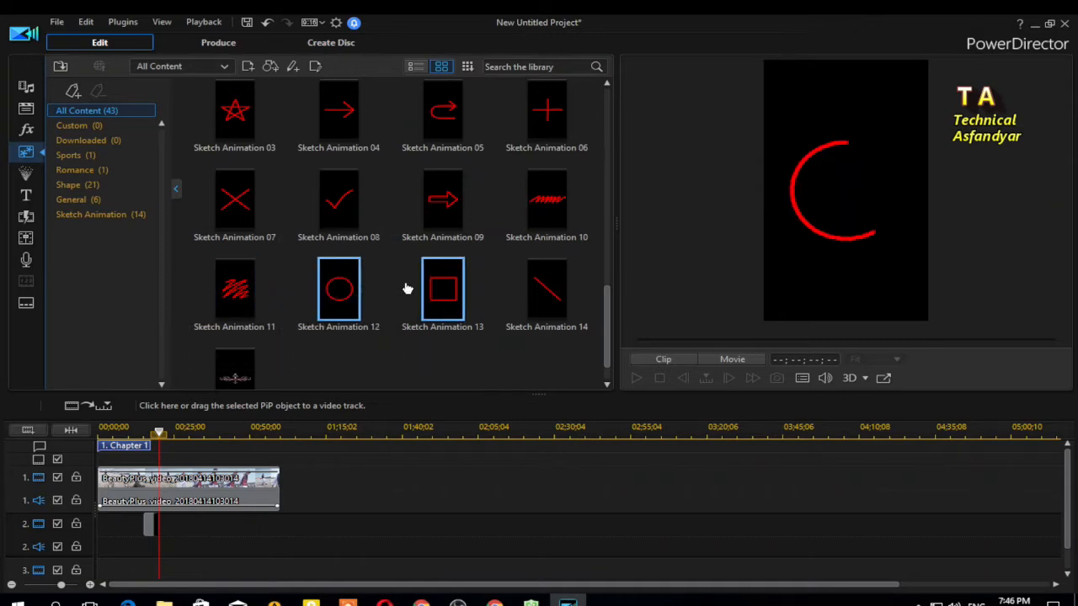
Preview the Text Only title templates, including Windshield, Wave, Default 3D and the Backdrop designs
{"action": "left_click", "coordinate": [29, 195]}
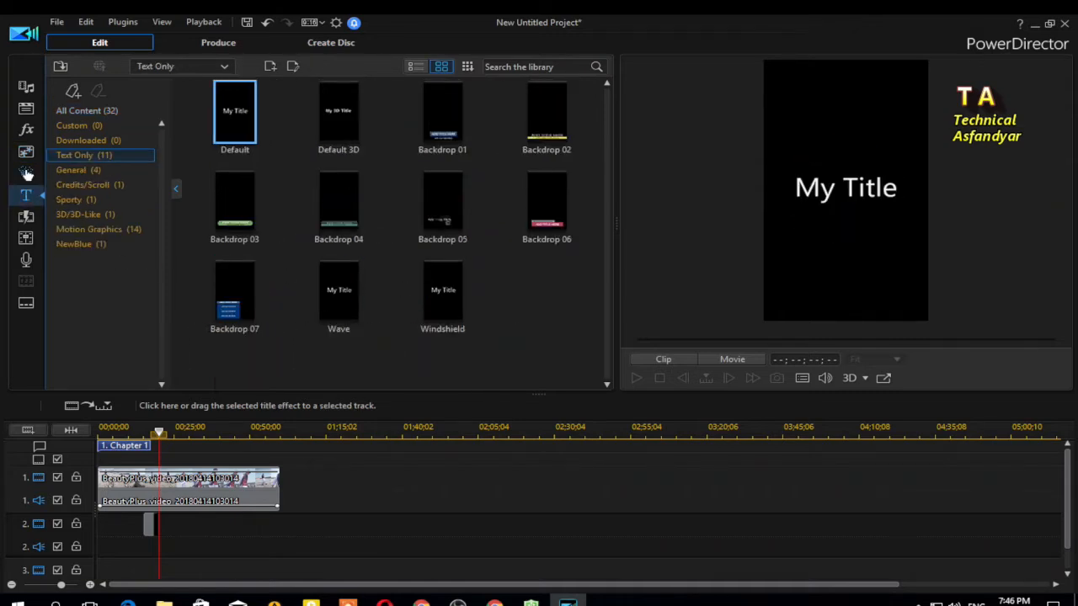
{"action": "left_click", "coordinate": [435, 309]}
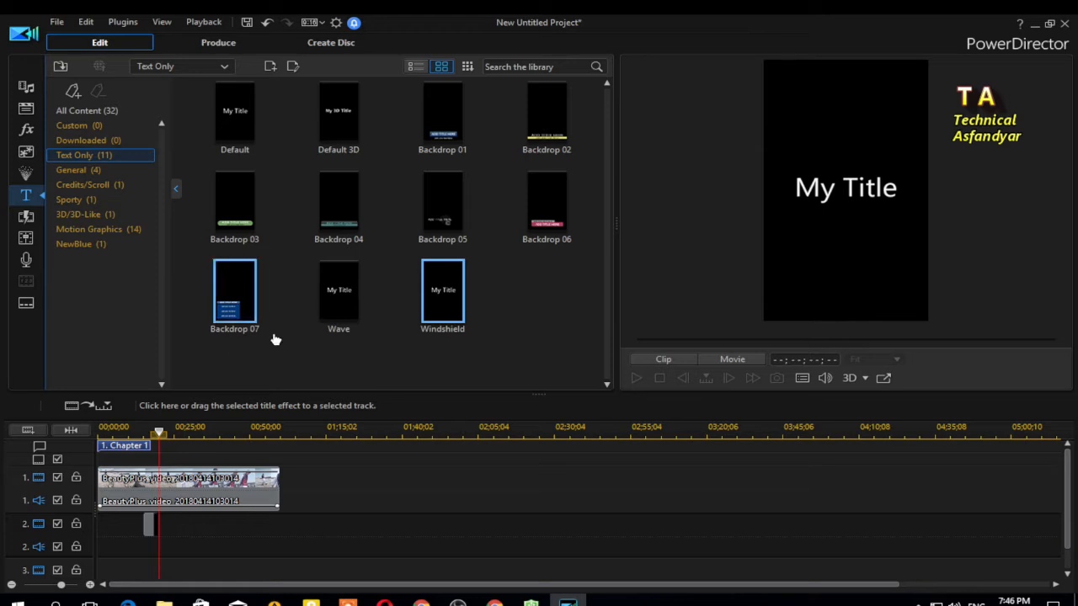
{"action": "left_click", "coordinate": [329, 313]}
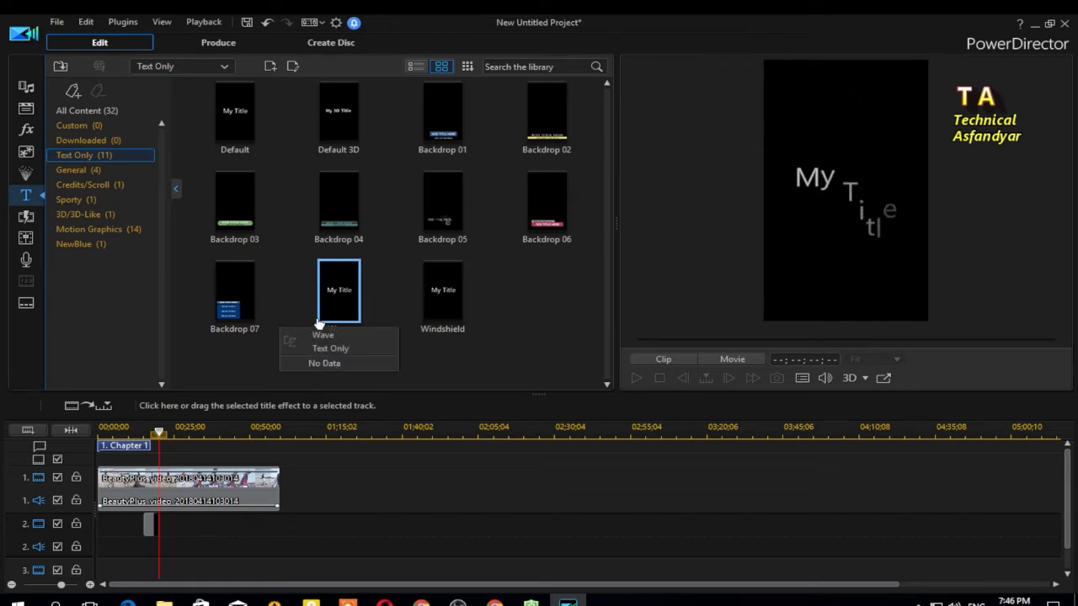
{"action": "left_click", "coordinate": [234, 310]}
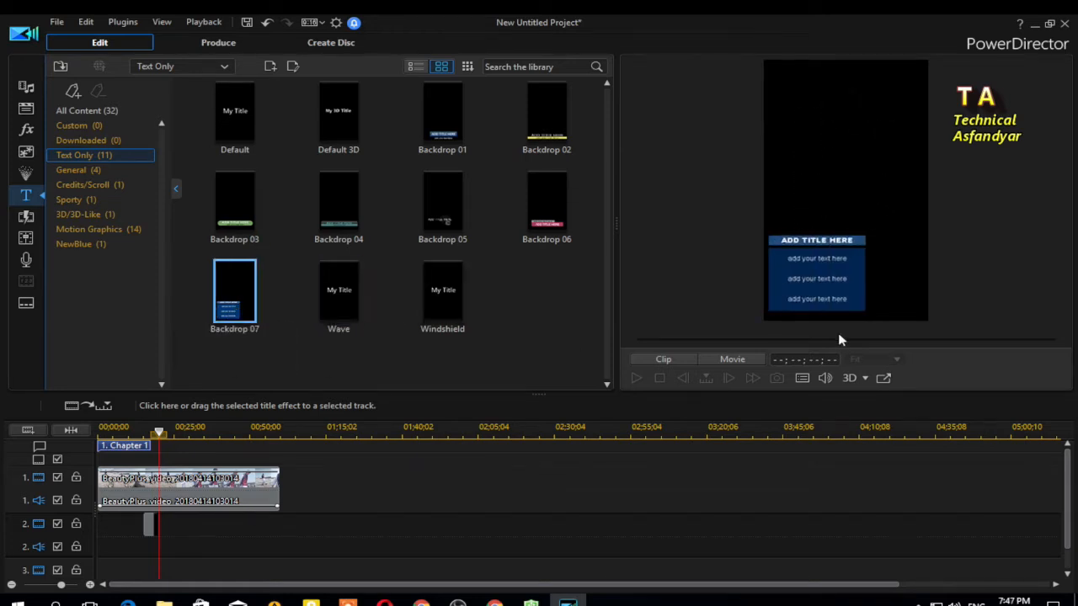
{"action": "left_click", "coordinate": [346, 226]}
{"action": "left_click", "coordinate": [249, 220]}
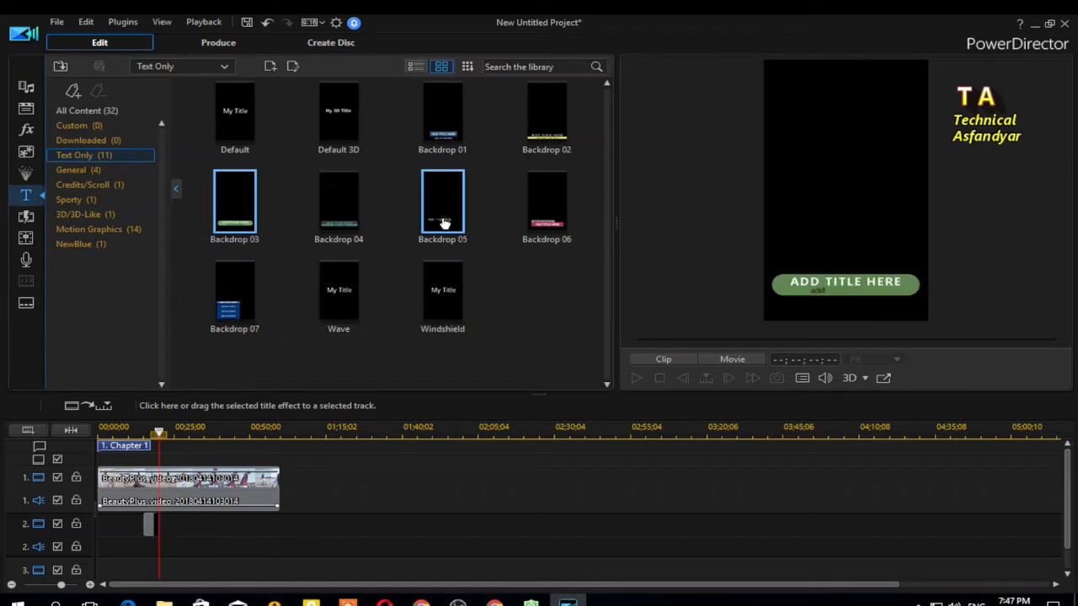
{"action": "left_click", "coordinate": [552, 223]}
{"action": "left_click", "coordinate": [455, 139]}
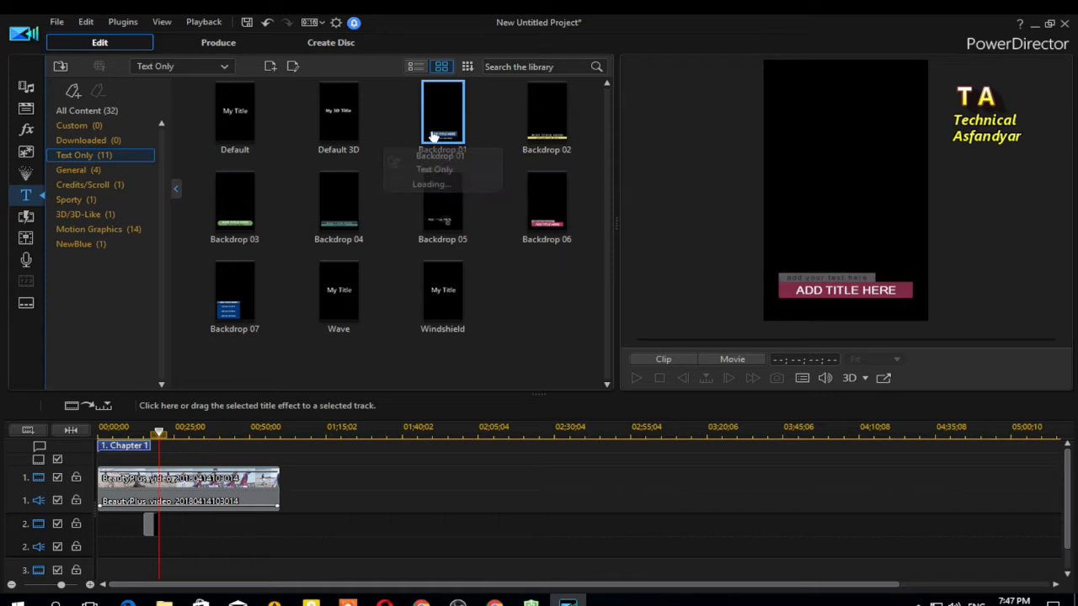
{"action": "left_click", "coordinate": [337, 126]}
{"action": "left_click", "coordinate": [552, 135]}
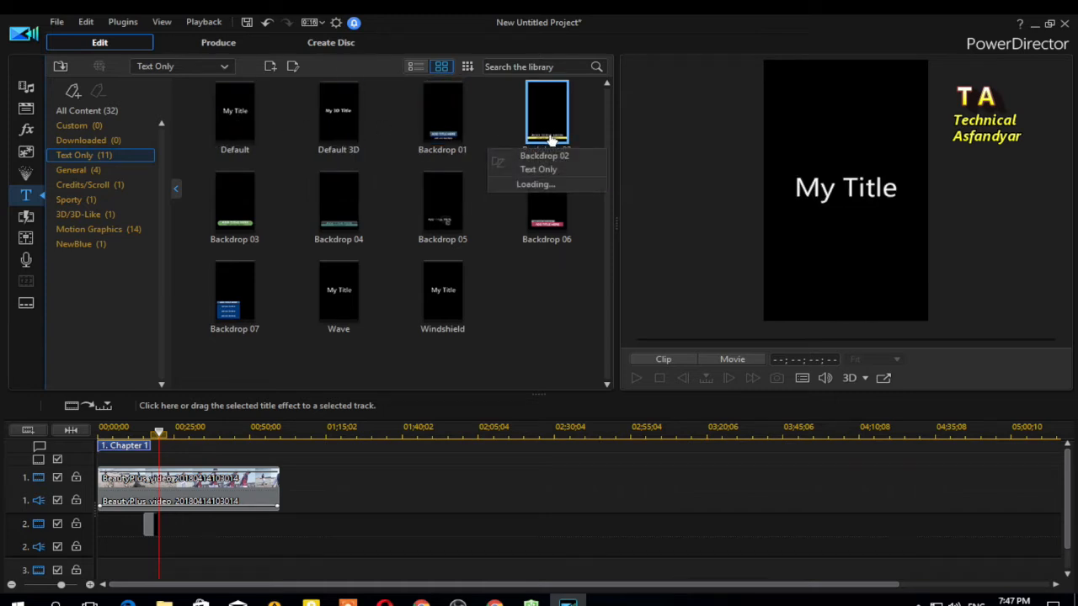
Place the Windshield title on video track 2 at about 27 seconds and the Backdrop 02 title at the start of video track 3
{"action": "left_click_drag", "start_coordinate": [443, 296], "coordinate": [184, 514]}
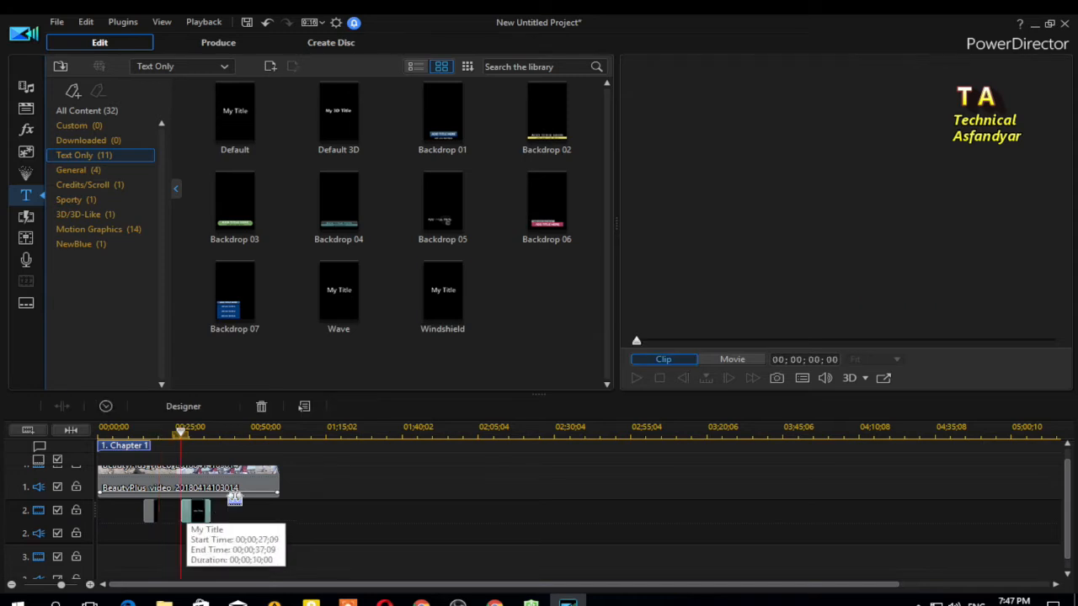
{"action": "left_click", "coordinate": [565, 133]}
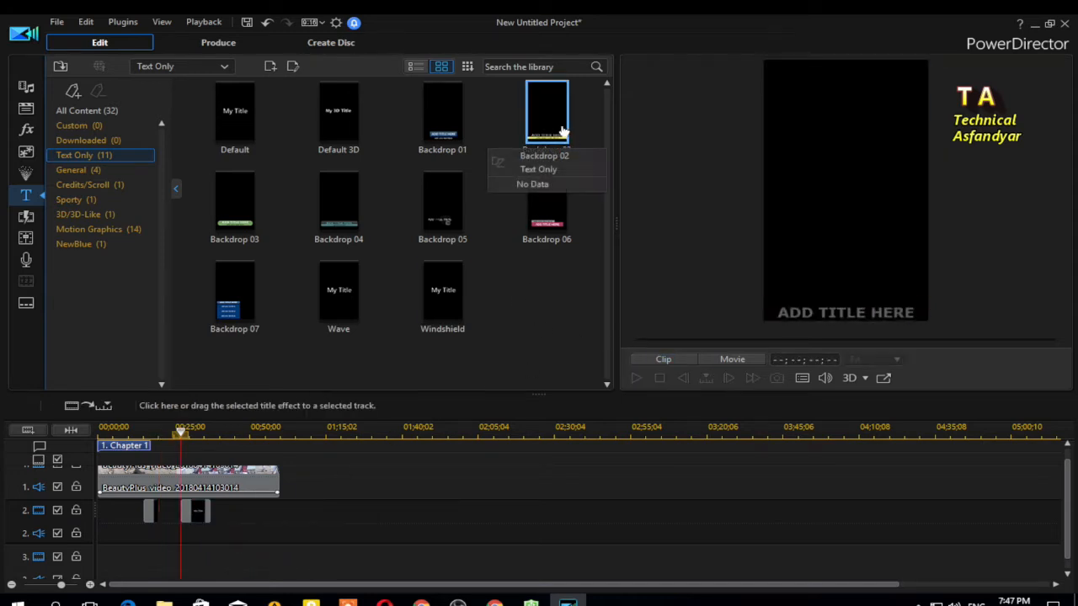
{"action": "left_click_drag", "start_coordinate": [548, 120], "coordinate": [99, 560]}
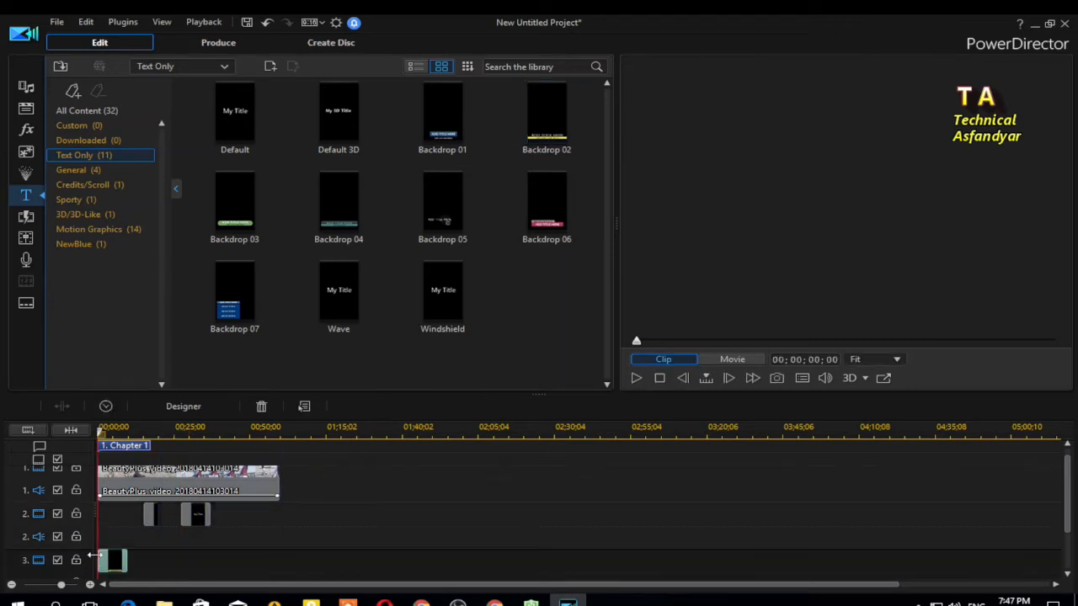
Play back both titles over the clip and open the Windshield title on video track 2 in the Title Designer
{"action": "left_click", "coordinate": [634, 381]}
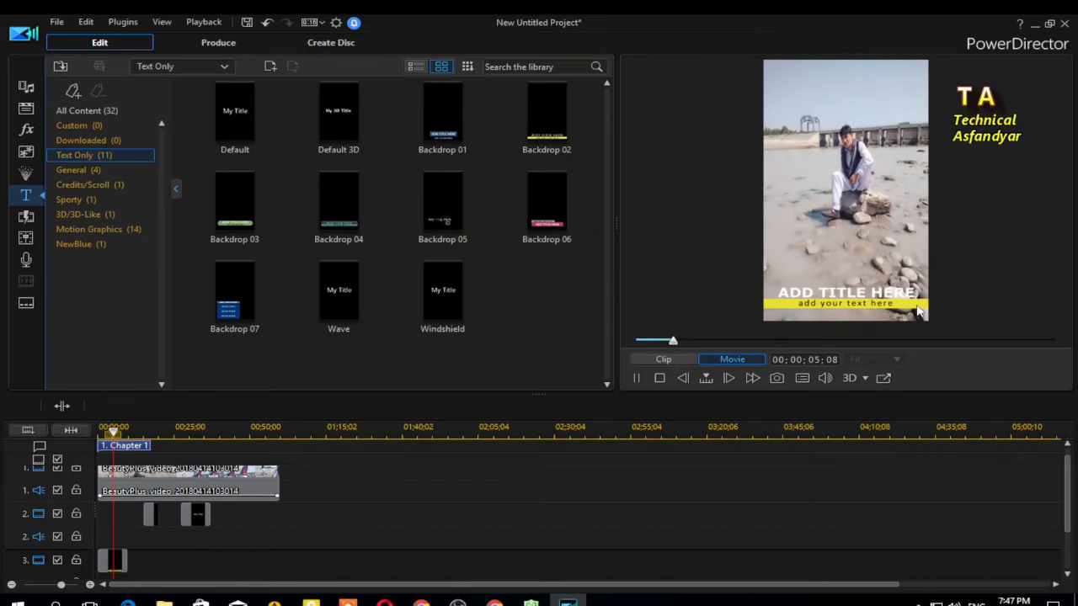
{"action": "left_click", "coordinate": [202, 514]}
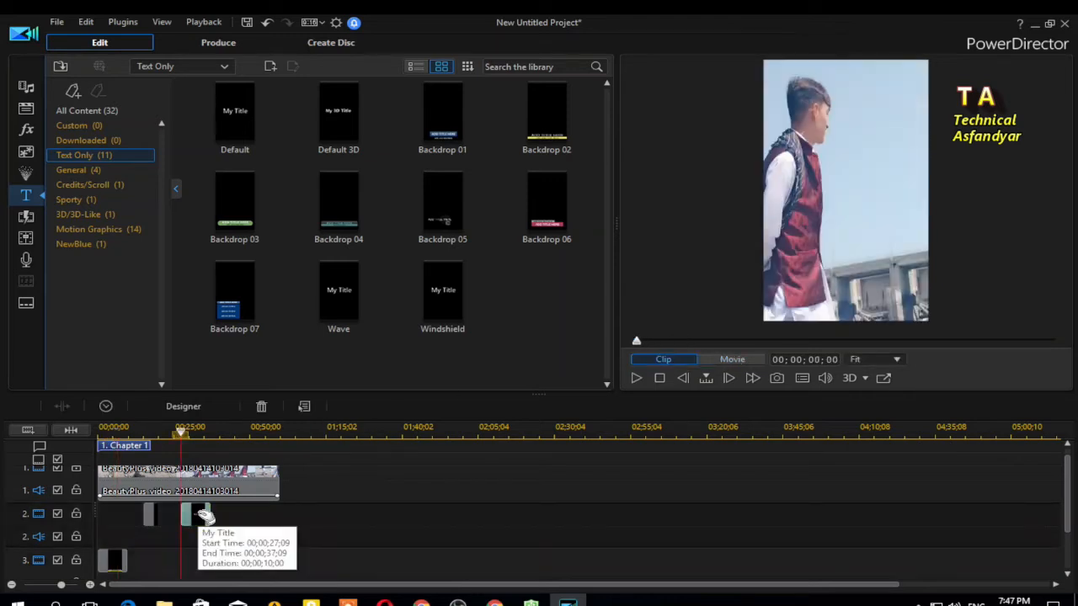
{"action": "left_click", "coordinate": [638, 380]}
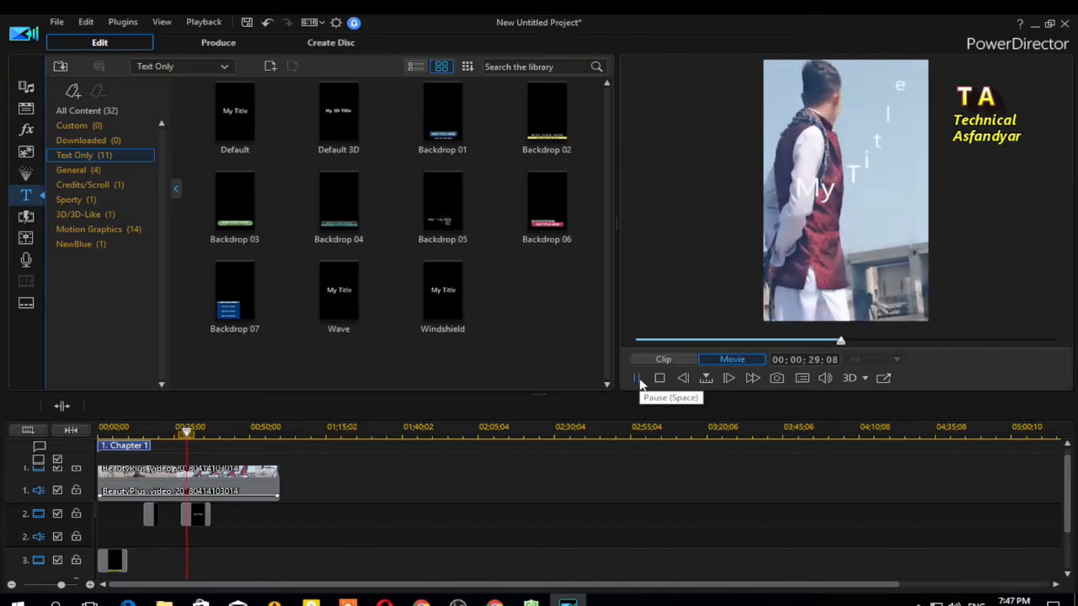
{"action": "left_click", "coordinate": [639, 381]}
{"action": "left_click", "coordinate": [209, 515]}
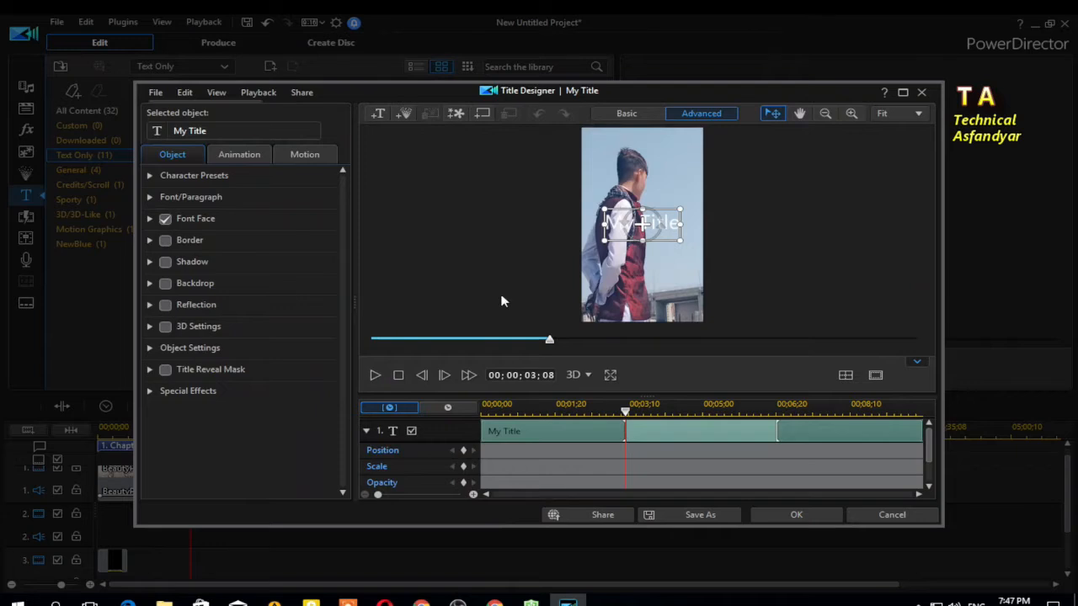
Replace the whole "My Title" text in the preview with "Technical"
{"action": "left_click", "coordinate": [674, 225]}
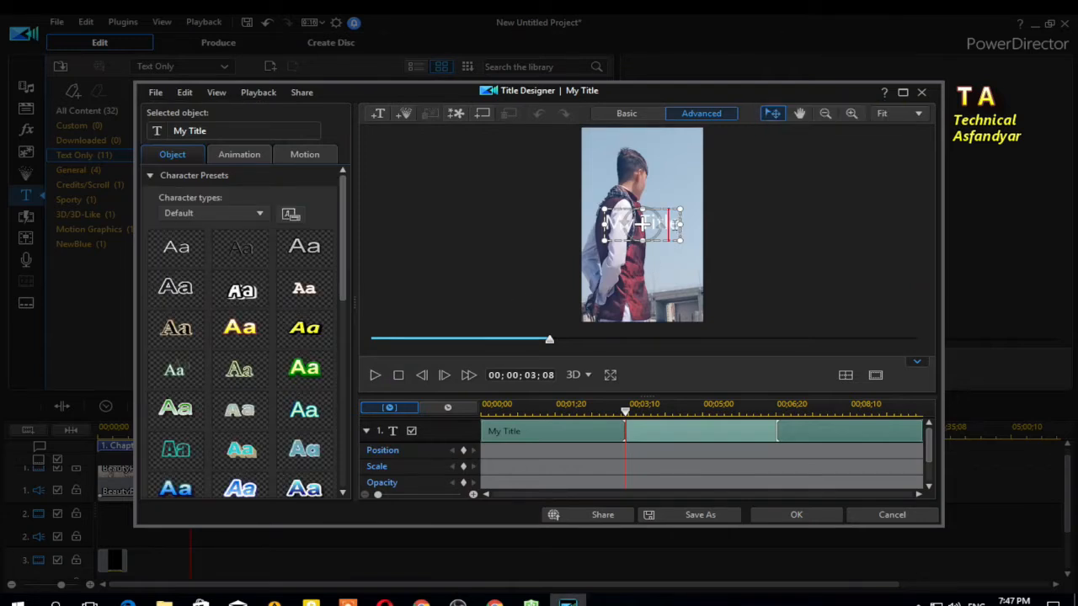
{"action": "left_click", "coordinate": [151, 176]}
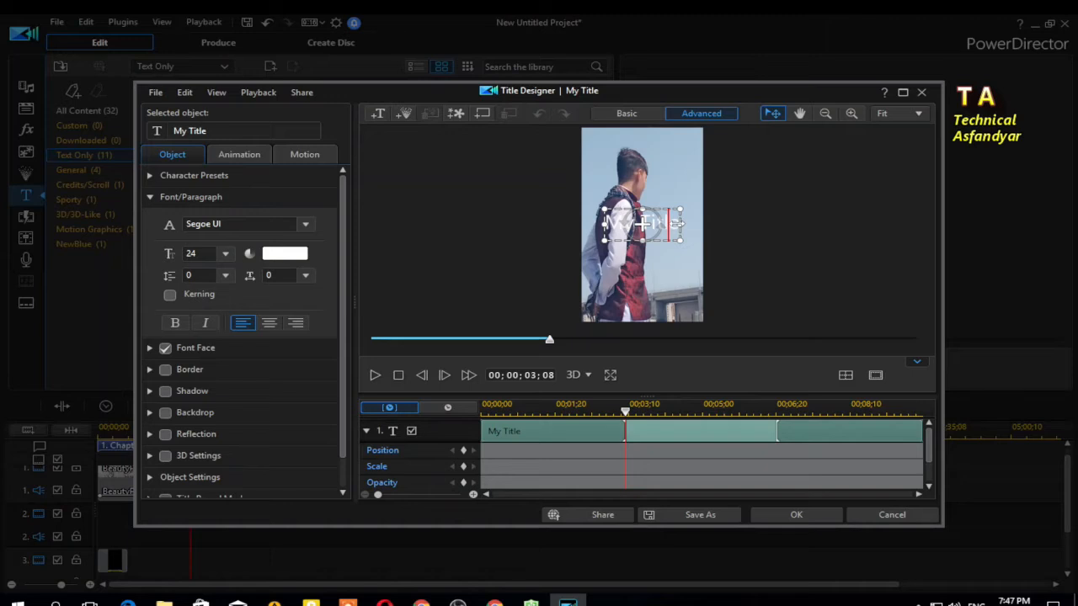
{"action": "key", "text": "ctrl+a"}
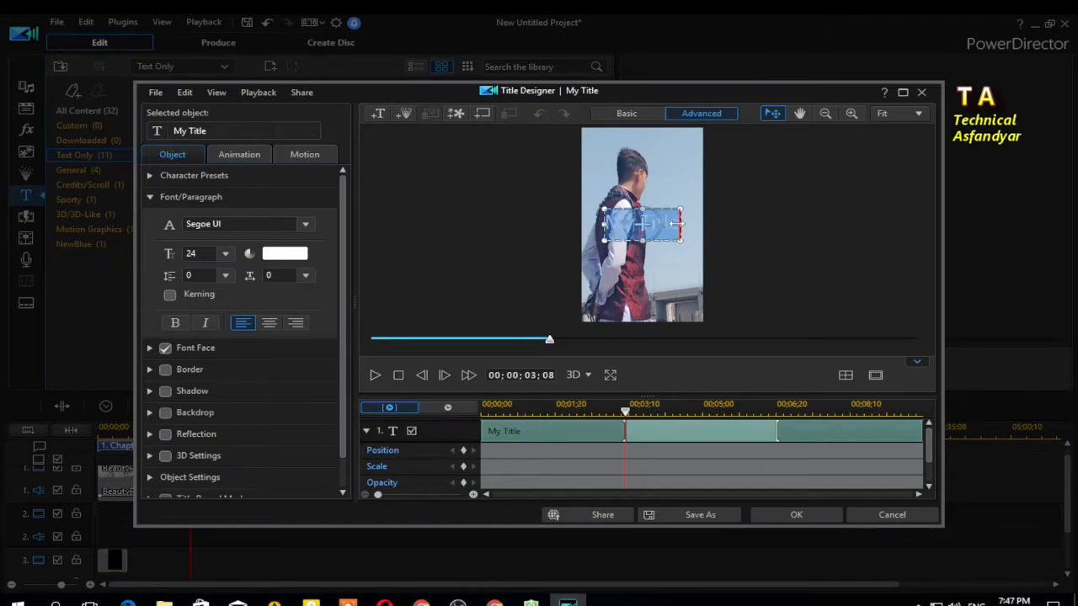
{"action": "key", "text": "BackSpace"}
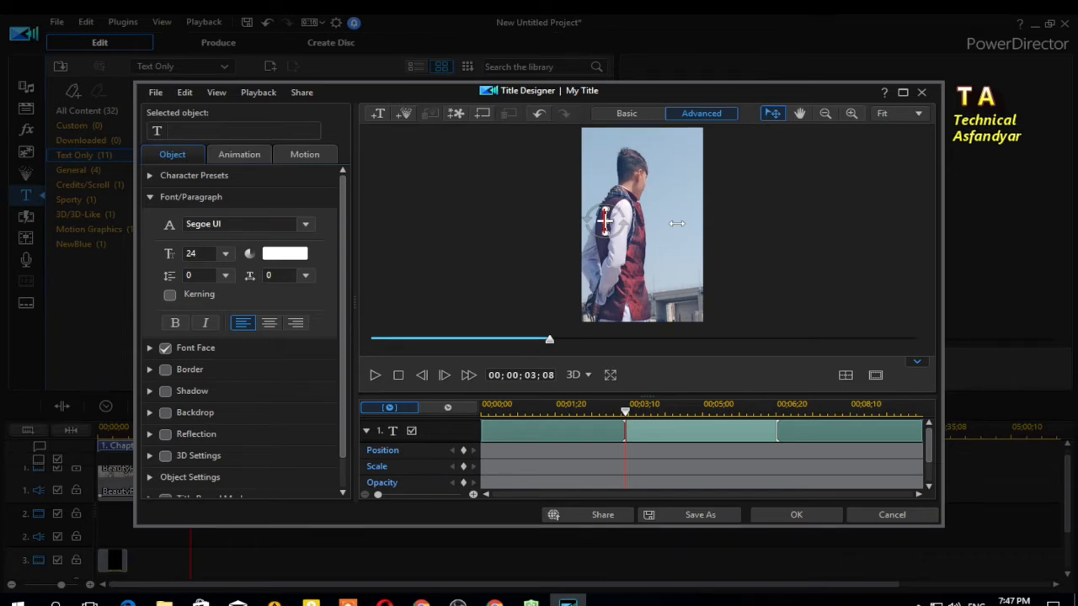
{"action": "type", "text": "Te"}
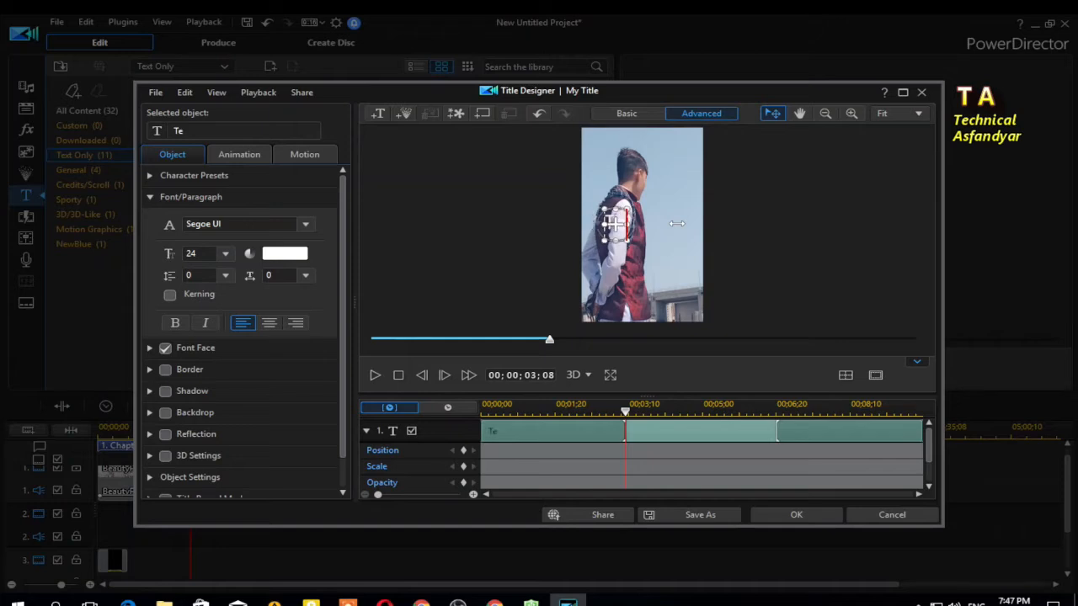
{"action": "type", "text": "chni"}
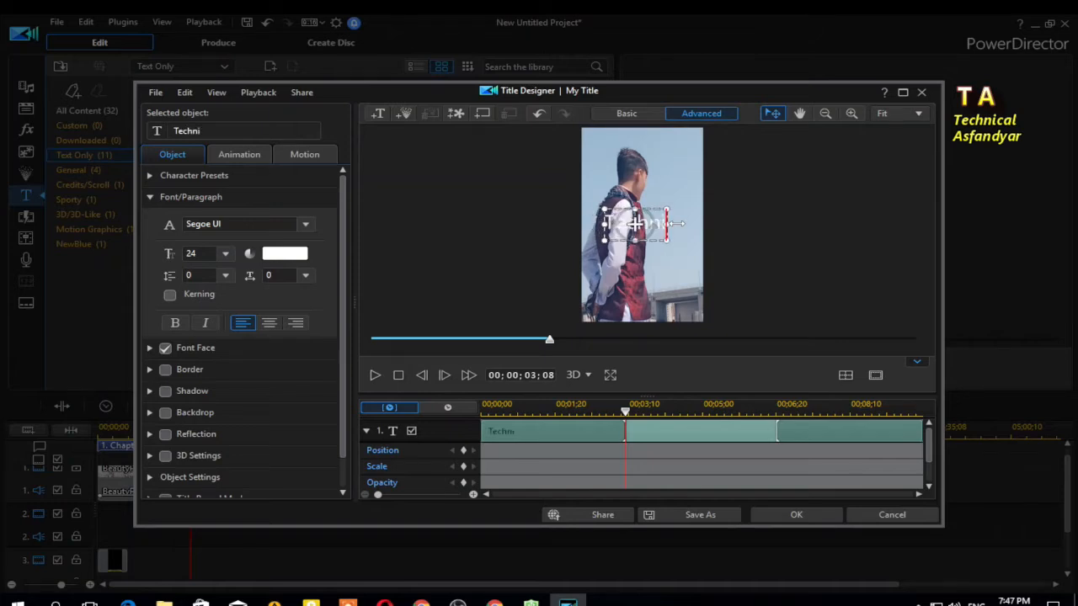
{"action": "type", "text": "cal"}
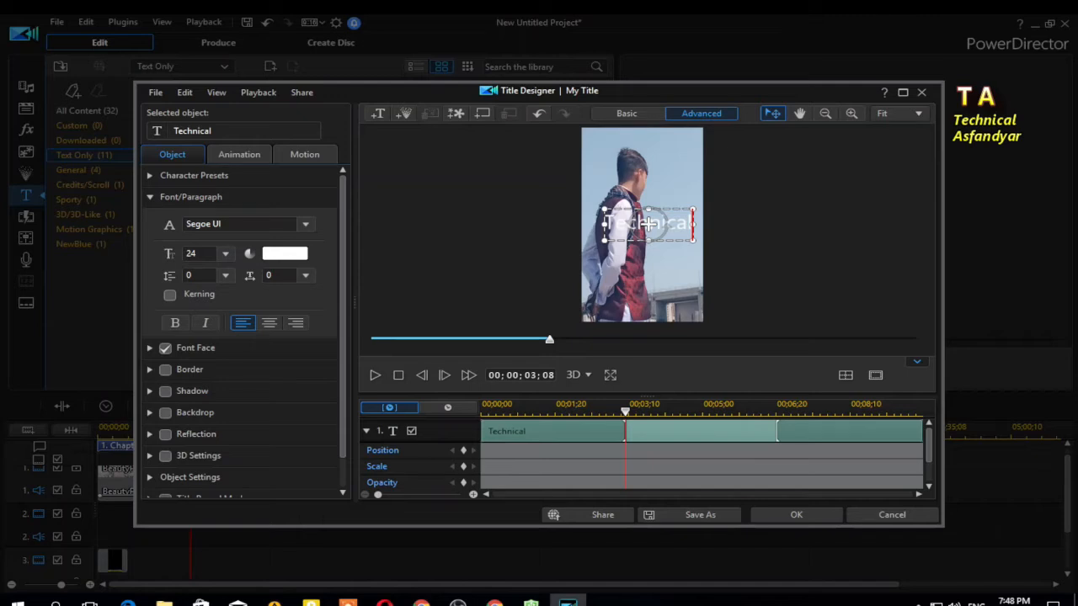
Set the font color of the whole "Technical" title to bright green (Red 0, Green 255, Blue 0)
{"action": "double_click", "coordinate": [647, 223]}
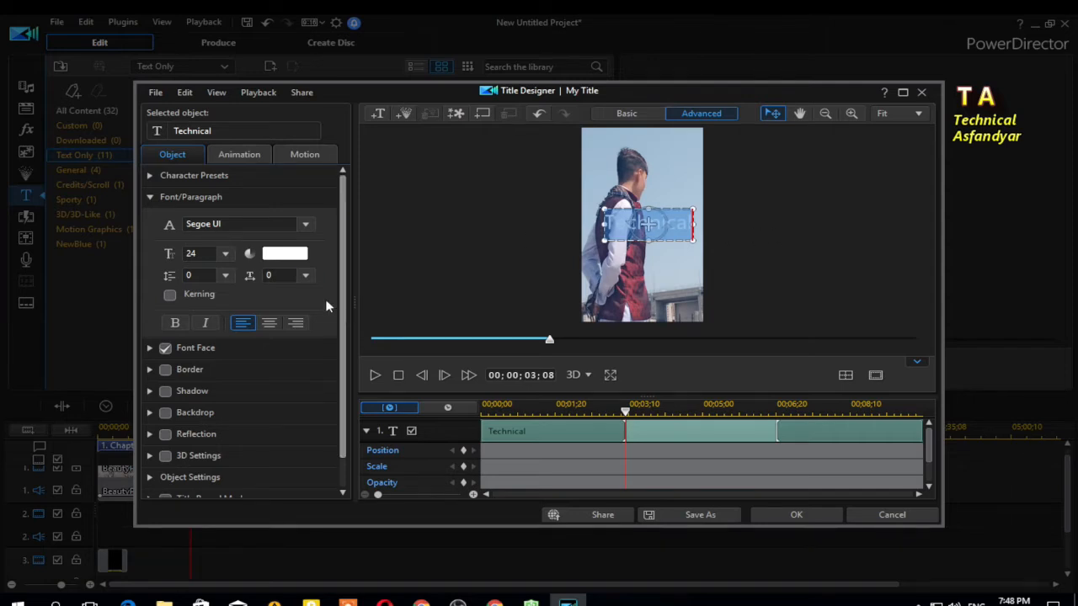
{"action": "left_click", "coordinate": [285, 254]}
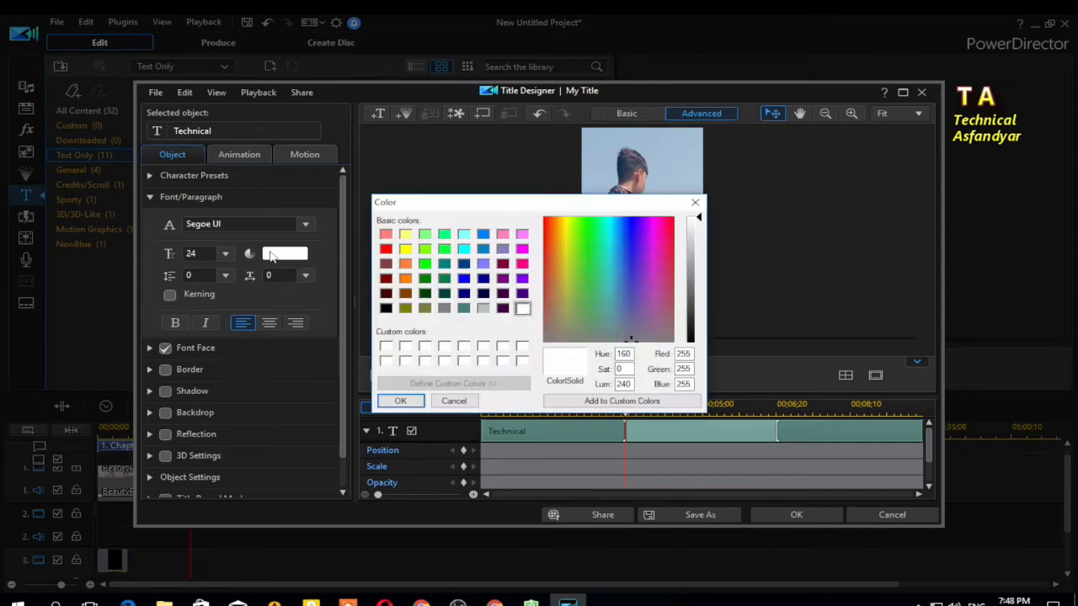
{"action": "left_click", "coordinate": [425, 264]}
{"action": "left_click", "coordinate": [483, 278]}
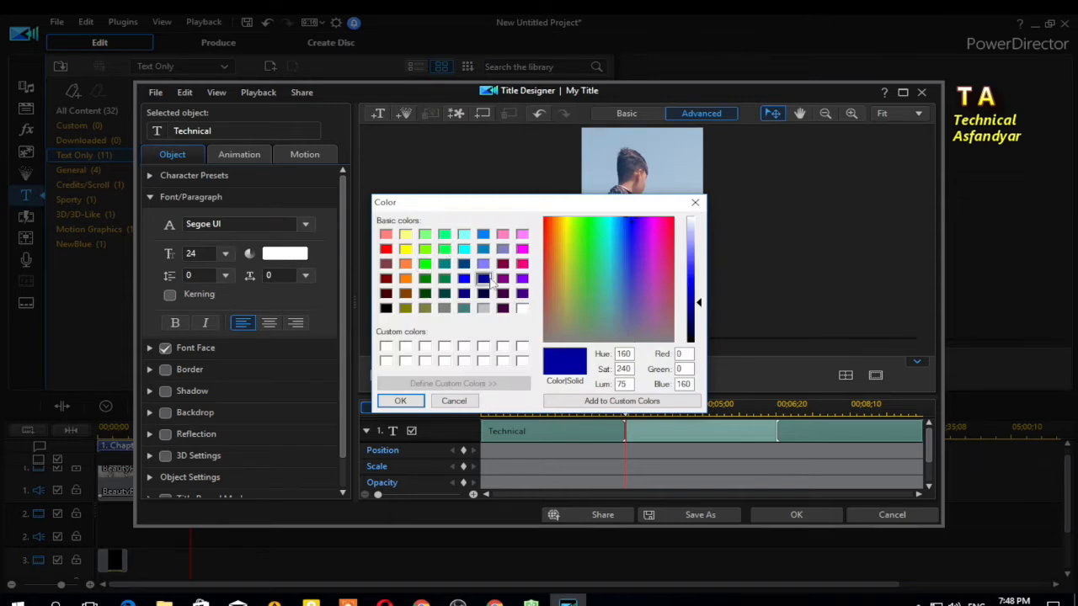
{"action": "left_click", "coordinate": [386, 249]}
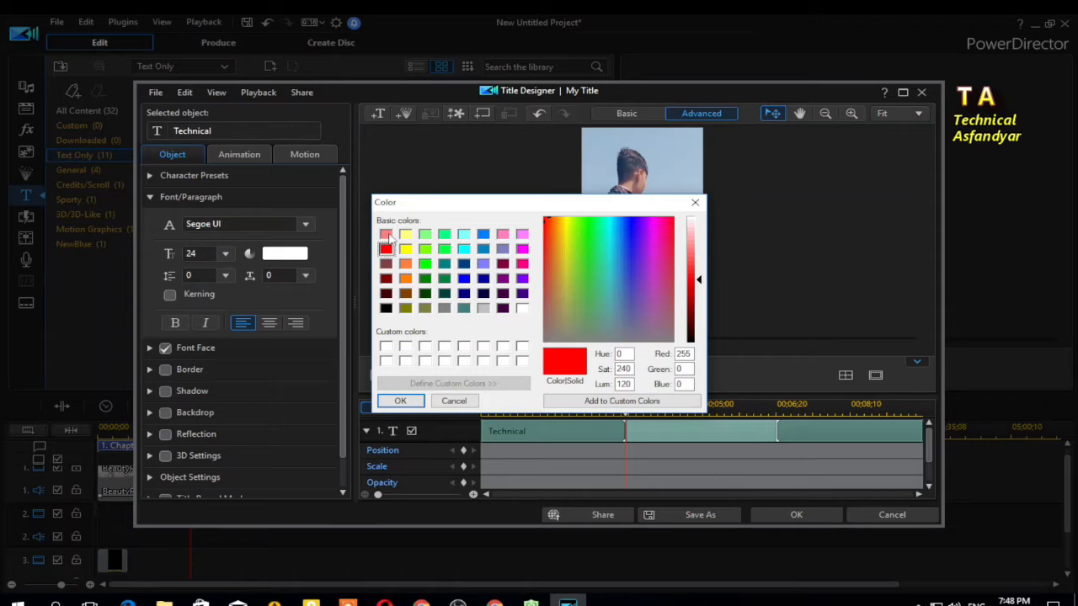
{"action": "left_click", "coordinate": [386, 235]}
{"action": "left_click", "coordinate": [405, 250]}
{"action": "left_click", "coordinate": [425, 263]}
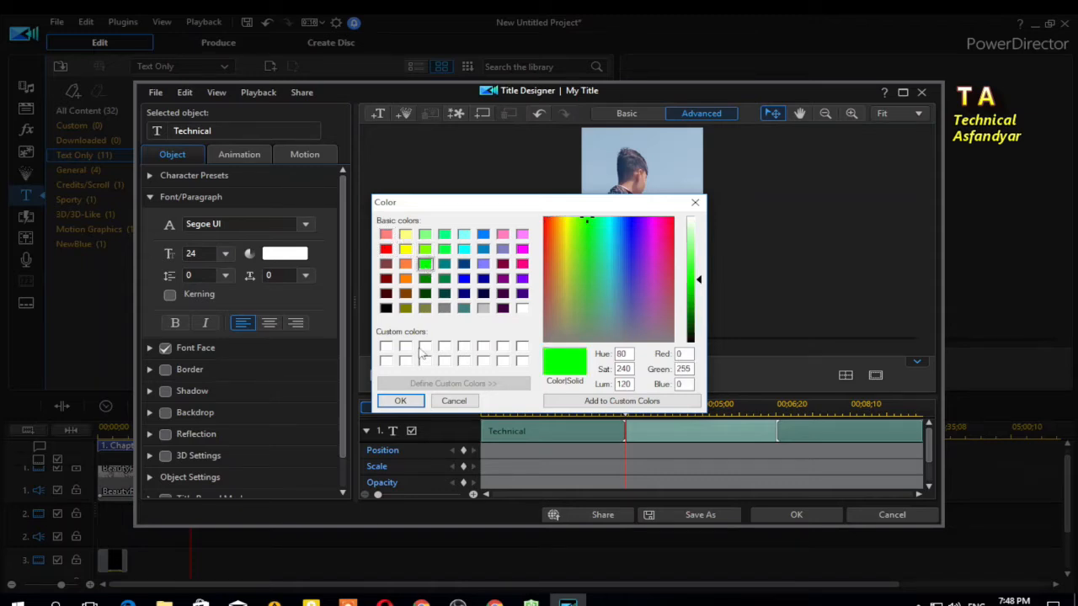
{"action": "left_click", "coordinate": [401, 401]}
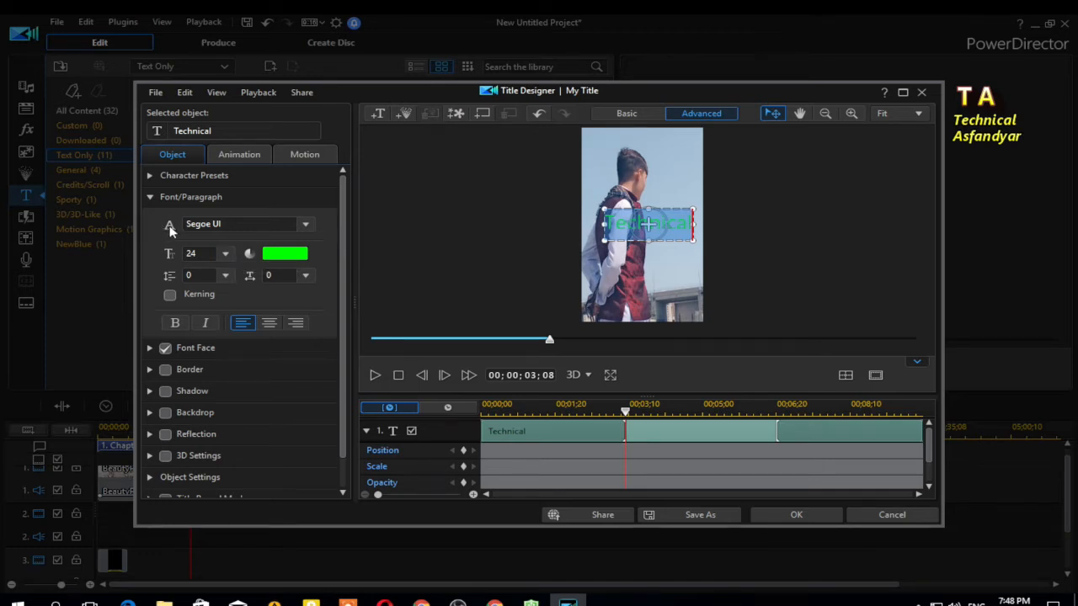
Change the title's font to Stencil and move the text to the bottom edge of the video frame
{"action": "left_click", "coordinate": [305, 224]}
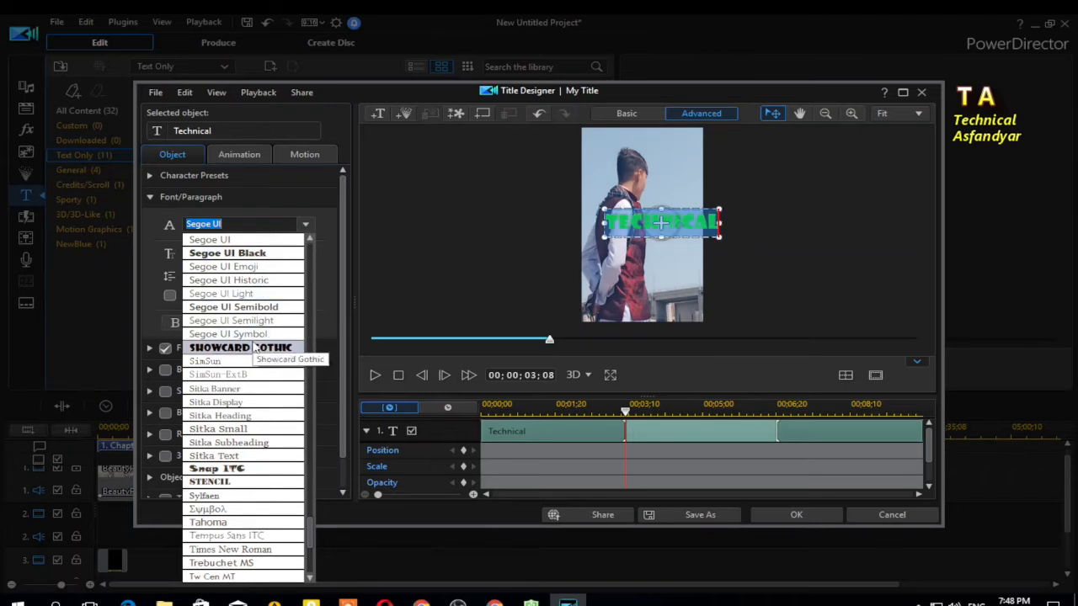
{"action": "scroll", "coordinate": [222, 430], "scroll_direction": "down", "scroll_amount": 2}
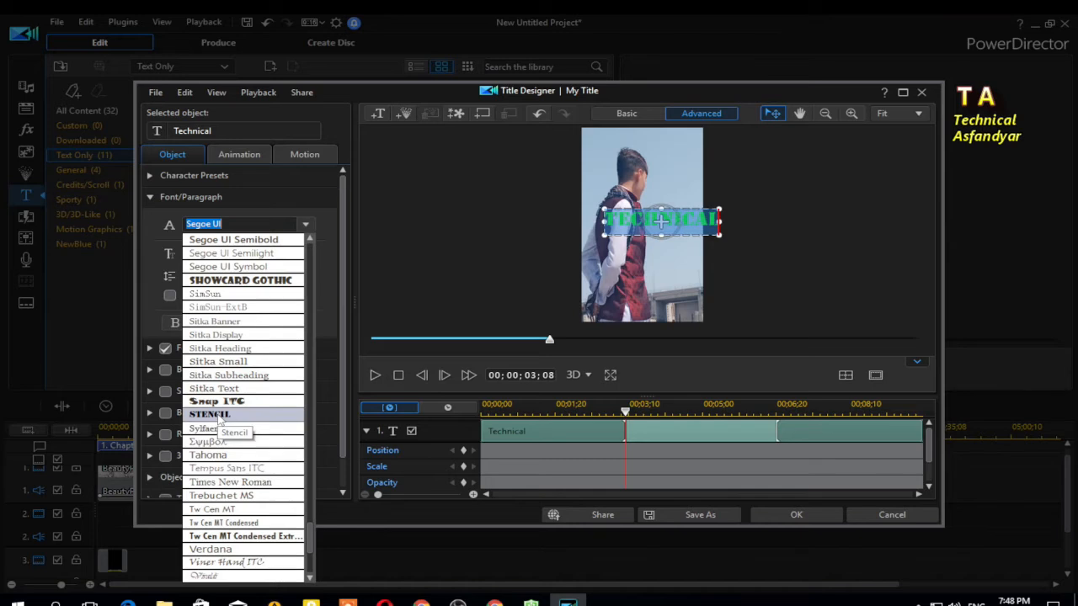
{"action": "scroll", "coordinate": [219, 419], "scroll_direction": "down", "scroll_amount": 1}
{"action": "left_click", "coordinate": [234, 373]}
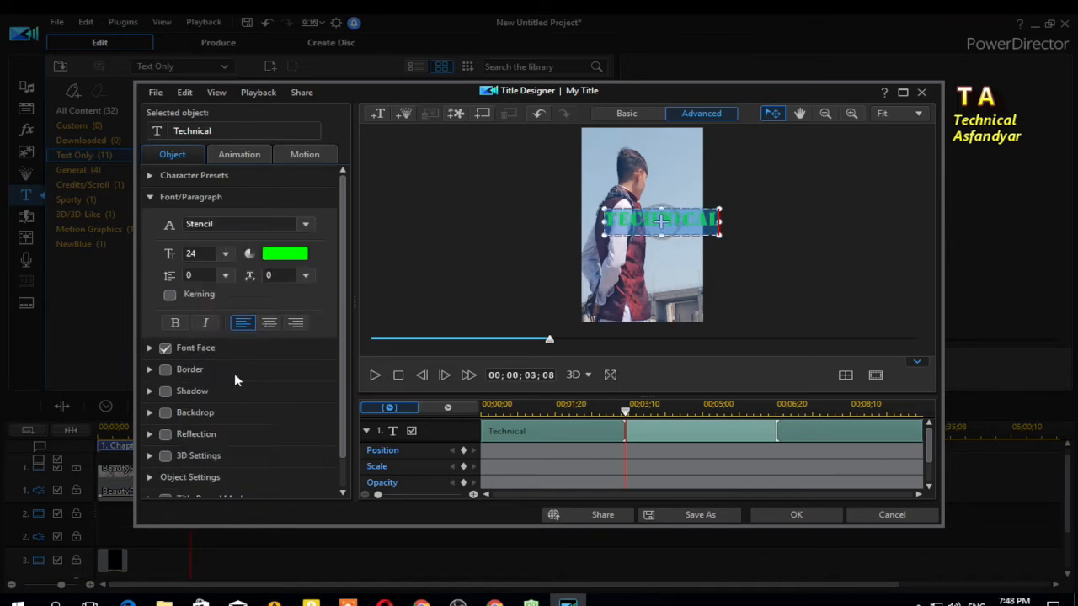
{"action": "left_click", "coordinate": [662, 221]}
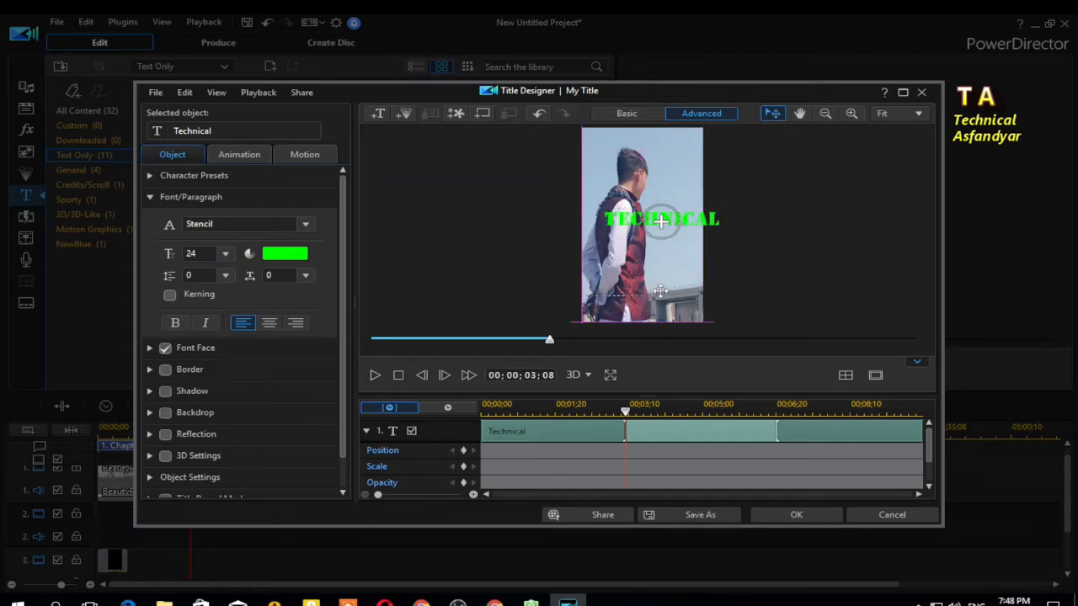
{"action": "left_click_drag", "start_coordinate": [661, 288], "coordinate": [662, 288]}
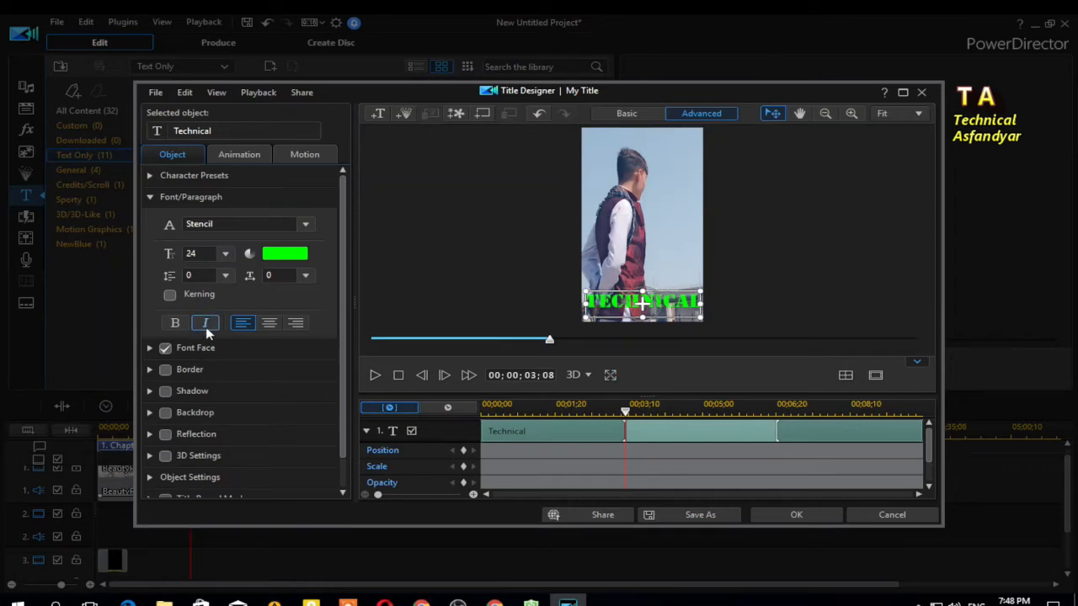
Enable the title's border, raise its size to 8 and set its uniform color to yellow
{"action": "left_click", "coordinate": [166, 371]}
{"action": "left_click", "coordinate": [149, 370]}
{"action": "mouse_move", "coordinate": [167, 362]}
{"action": "left_mouse_down"}
{"action": "mouse_move", "coordinate": [199, 363]}
{"action": "mouse_move", "coordinate": [172, 363]}
{"action": "left_mouse_up"}
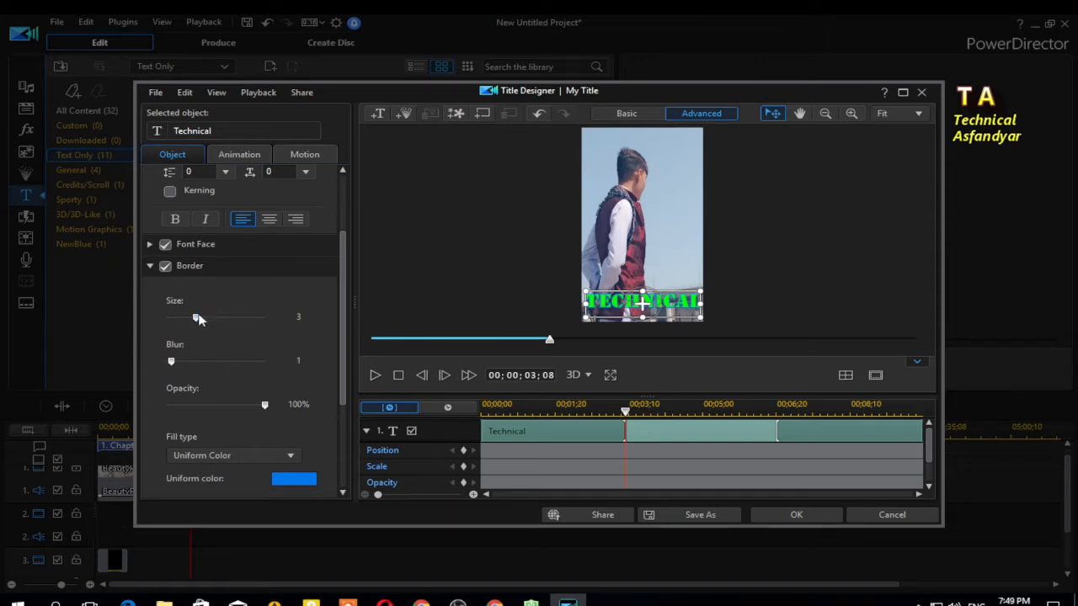
{"action": "left_click_drag", "start_coordinate": [209, 318], "coordinate": [256, 318]}
{"action": "scroll", "coordinate": [343, 389], "scroll_direction": "down", "scroll_amount": 1}
{"action": "scroll", "coordinate": [343, 388], "scroll_direction": "down", "scroll_amount": 1}
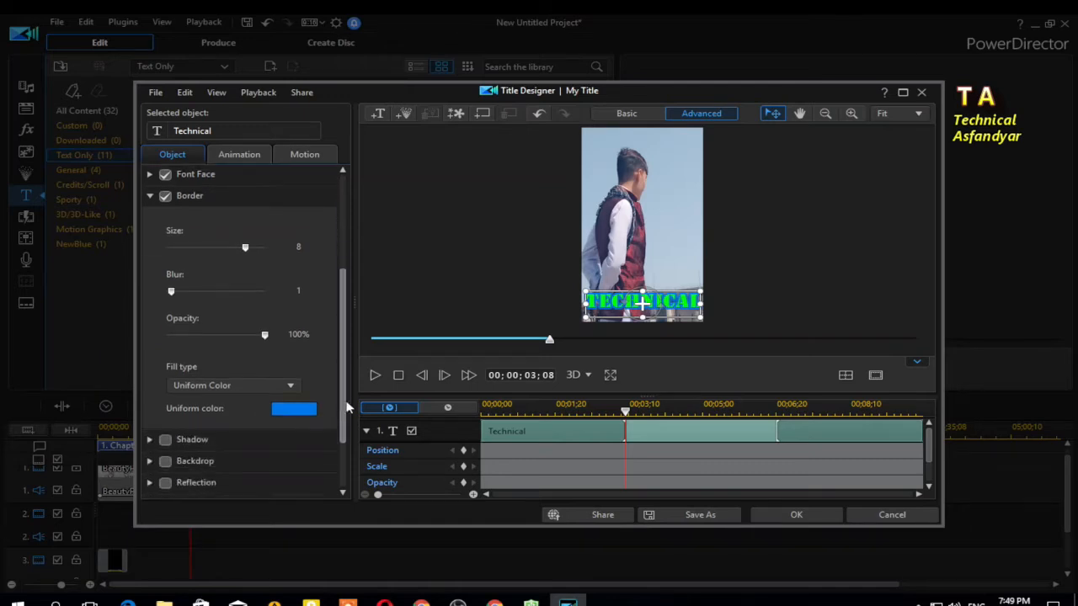
{"action": "left_click", "coordinate": [307, 406]}
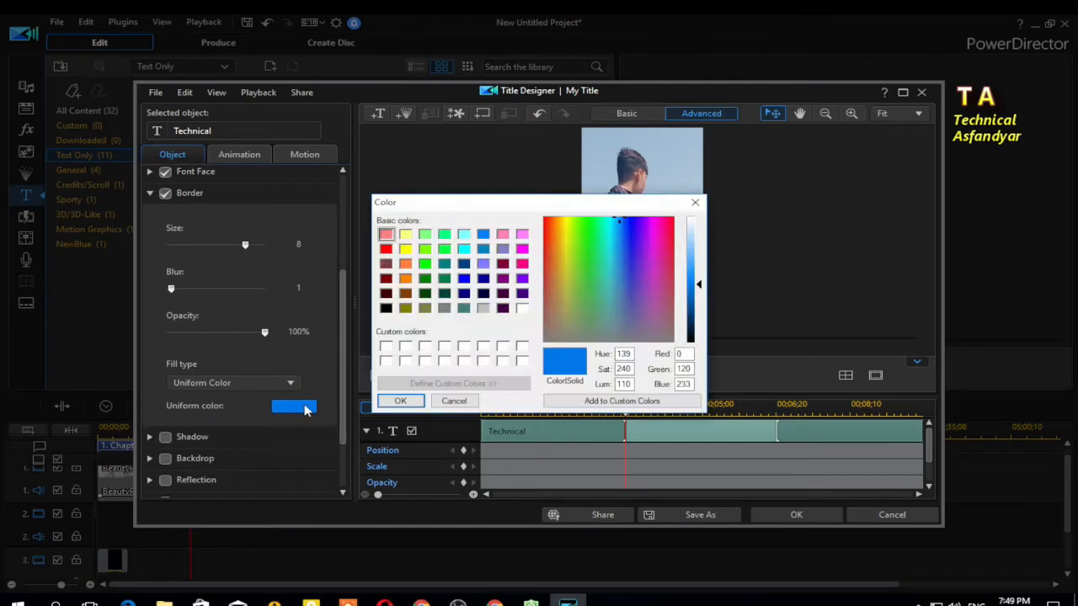
{"action": "left_click", "coordinate": [407, 251]}
{"action": "left_click", "coordinate": [404, 401]}
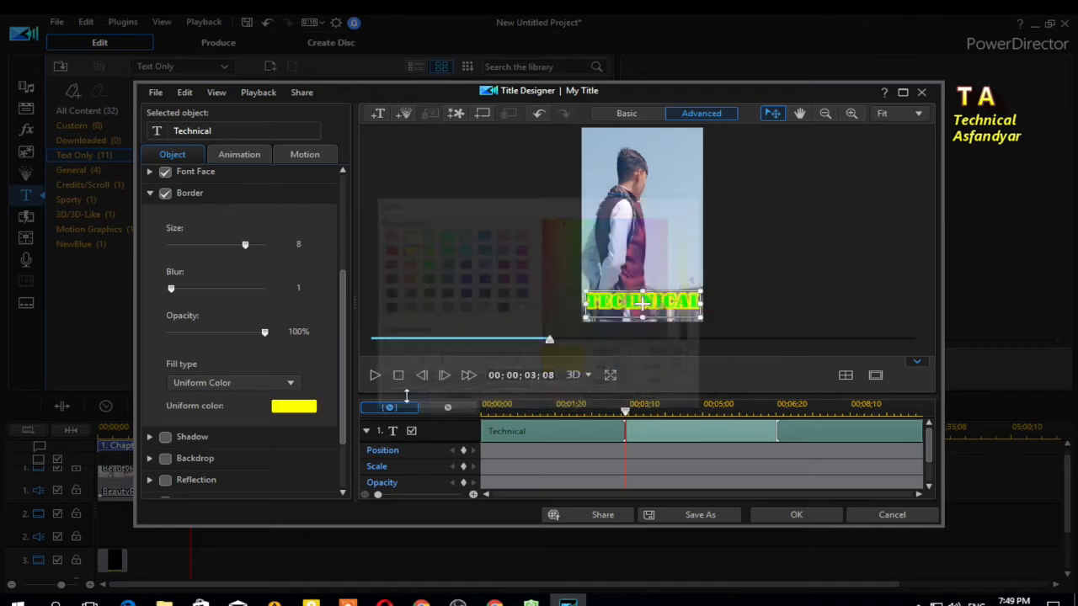
Change the title border's uniform color to red and reduce its size to 4
{"action": "mouse_move", "coordinate": [245, 247]}
{"action": "left_mouse_down"}
{"action": "mouse_move", "coordinate": [182, 252]}
{"action": "mouse_move", "coordinate": [228, 248]}
{"action": "left_mouse_up"}
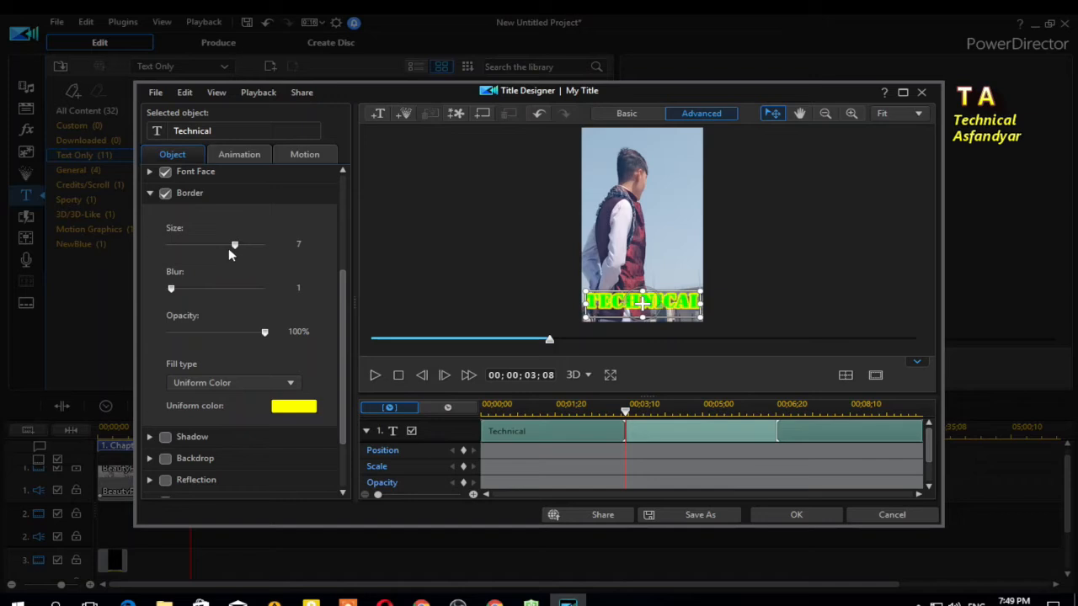
{"action": "left_click", "coordinate": [294, 406]}
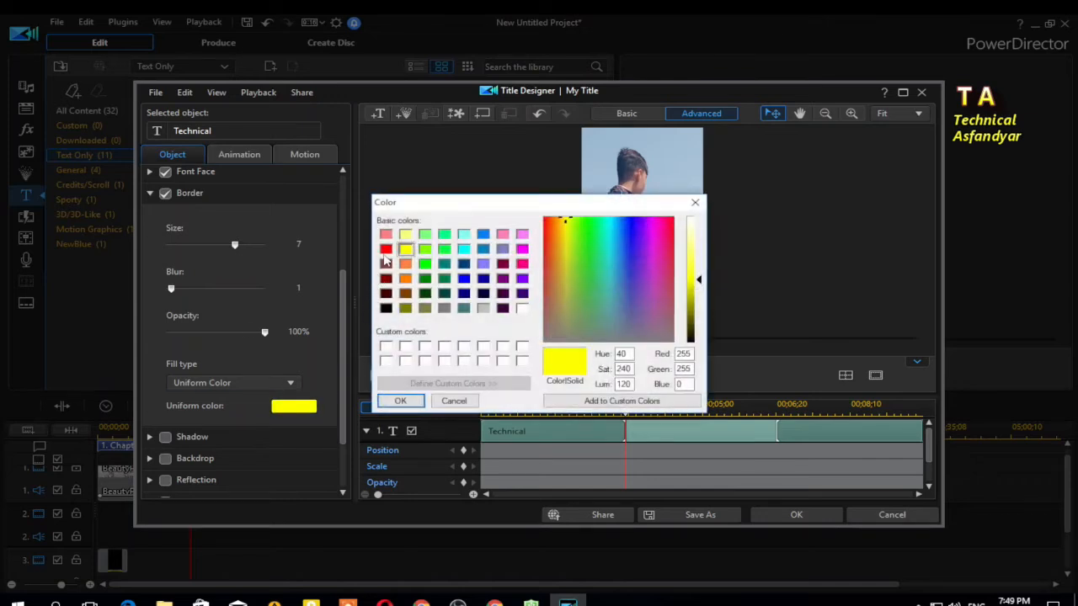
{"action": "left_click", "coordinate": [384, 249]}
{"action": "left_click", "coordinate": [380, 404]}
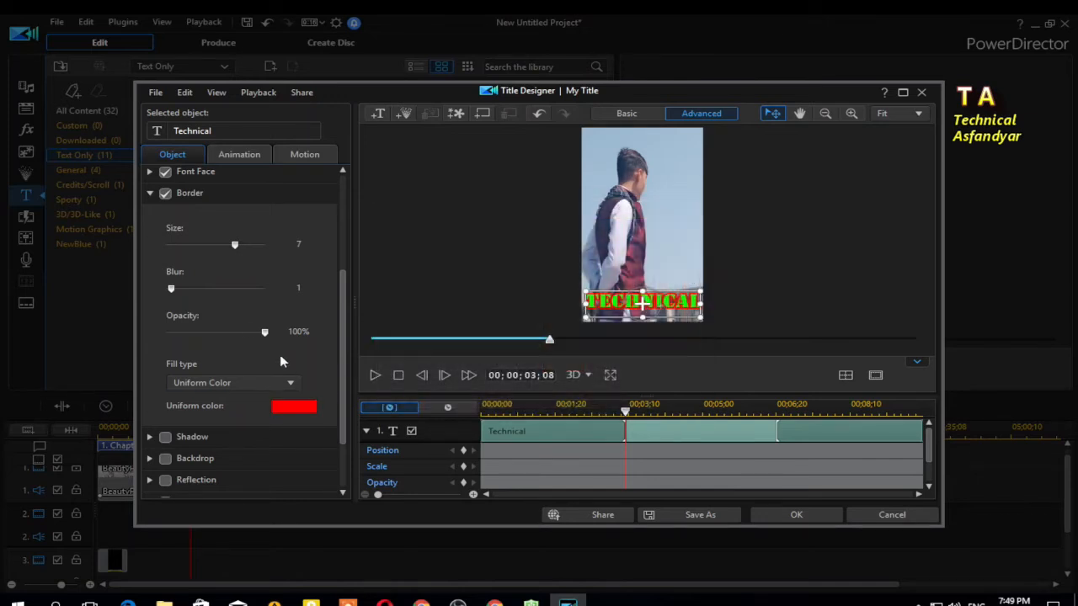
{"action": "left_click_drag", "start_coordinate": [234, 249], "coordinate": [198, 251]}
Enable the shadow for the title text
{"action": "scroll", "coordinate": [192, 441], "scroll_direction": "down", "scroll_amount": 1}
{"action": "scroll", "coordinate": [169, 429], "scroll_direction": "down", "scroll_amount": 1}
{"action": "left_click", "coordinate": [165, 397]}
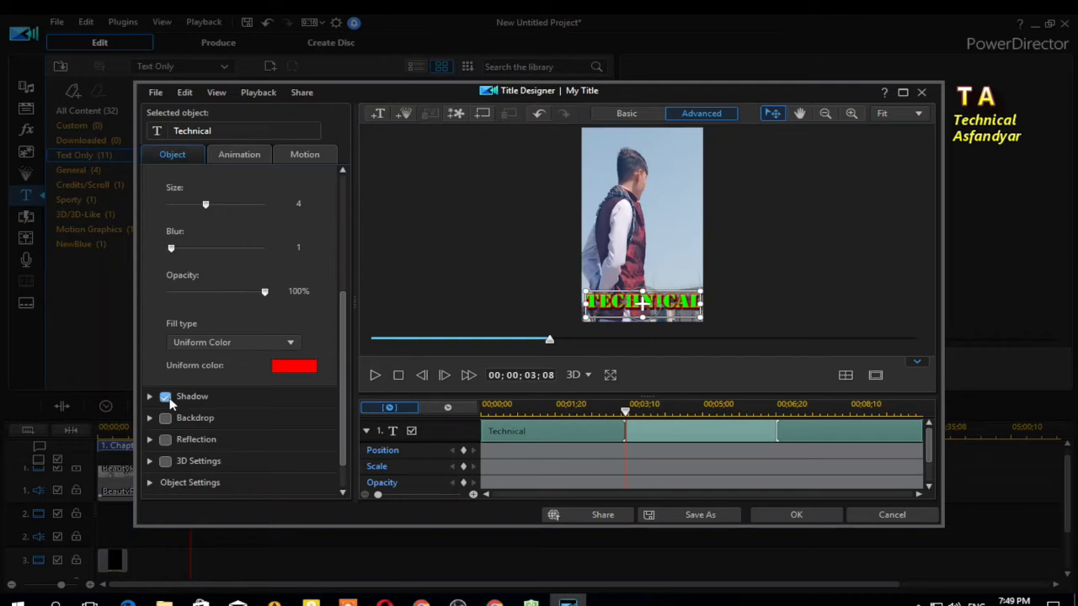
Try out the gold, outlined brown, italic yellow and glowing green character presets on the title
{"action": "scroll", "coordinate": [168, 403], "scroll_direction": "up", "scroll_amount": 2}
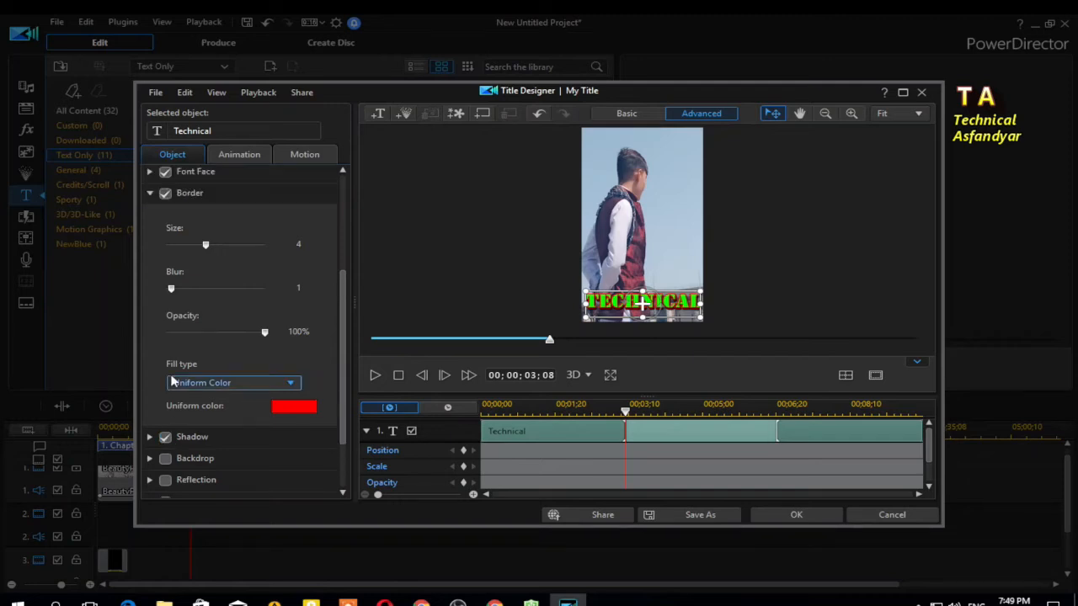
{"action": "left_click", "coordinate": [150, 193]}
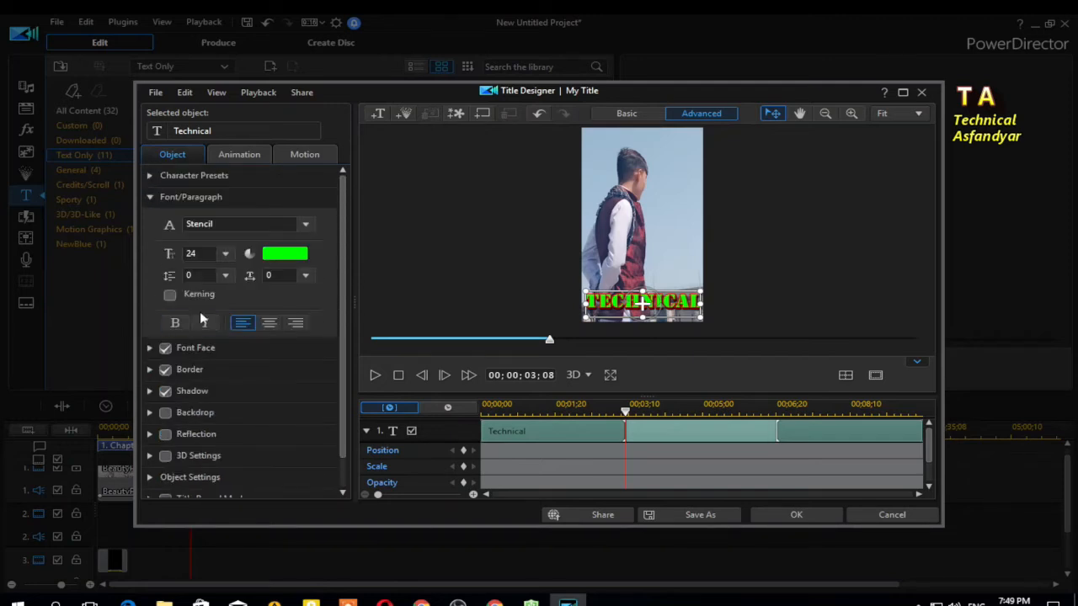
{"action": "left_click", "coordinate": [150, 176]}
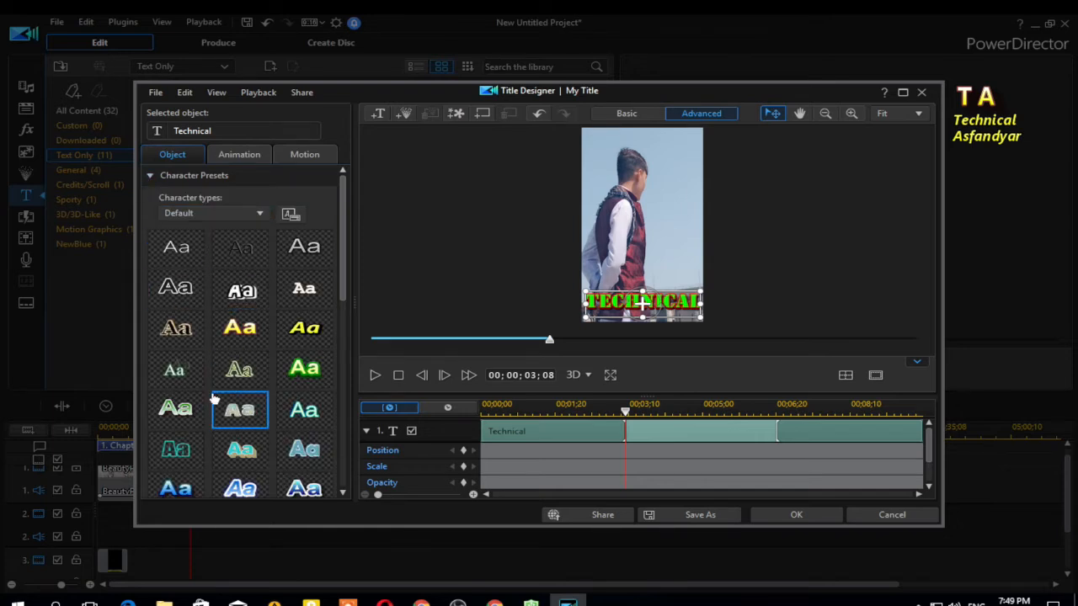
{"action": "left_click", "coordinate": [252, 335]}
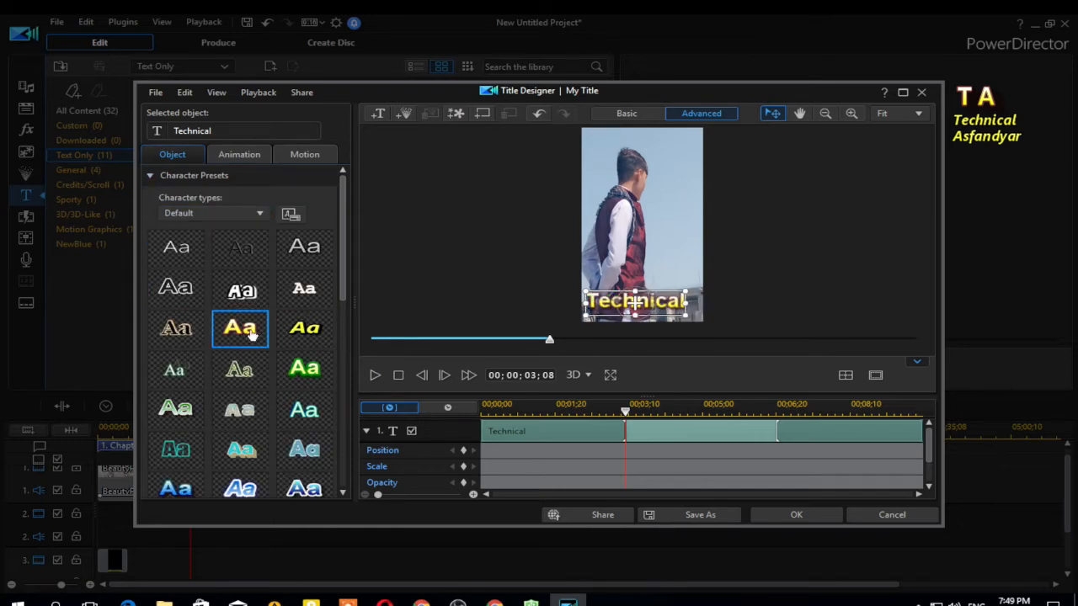
{"action": "left_click", "coordinate": [177, 331]}
{"action": "left_click", "coordinate": [314, 333]}
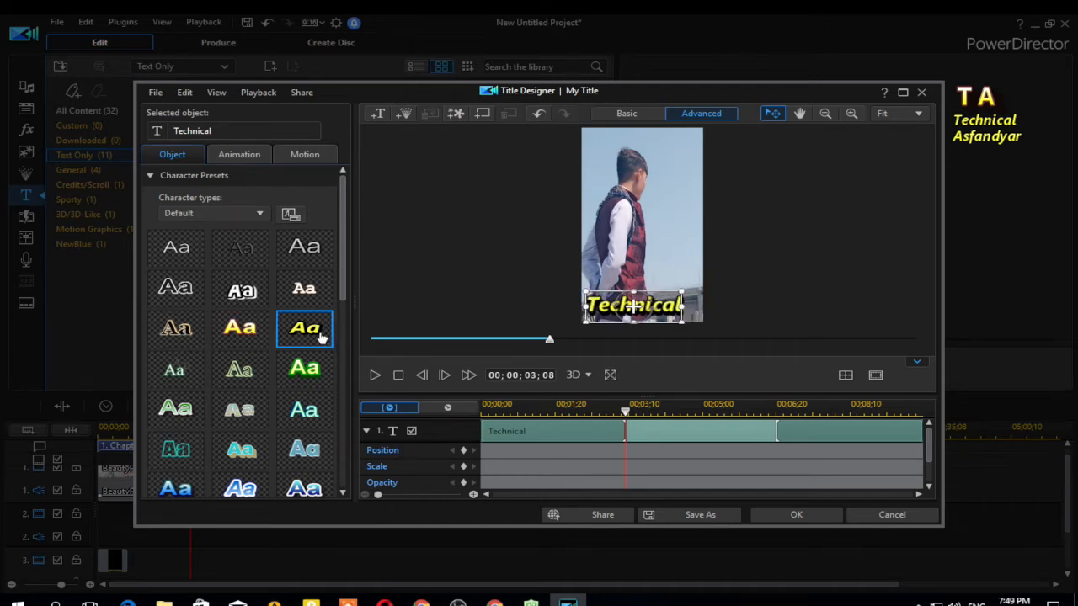
{"action": "scroll", "coordinate": [316, 337], "scroll_direction": "down", "scroll_amount": 1}
{"action": "left_click", "coordinate": [304, 328]}
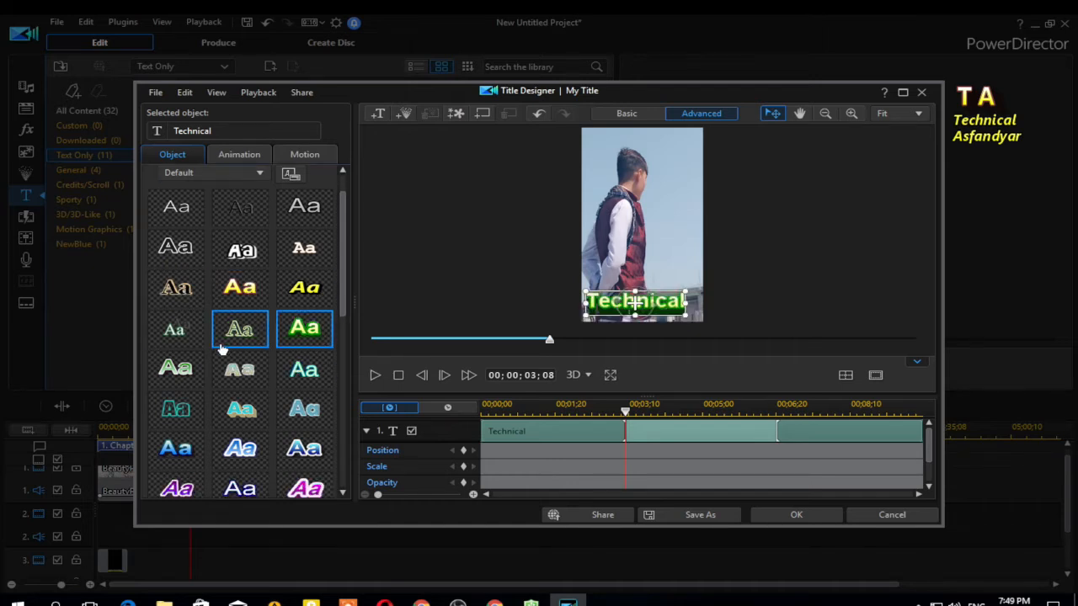
{"action": "scroll", "coordinate": [172, 236], "scroll_direction": "up", "scroll_amount": 1}
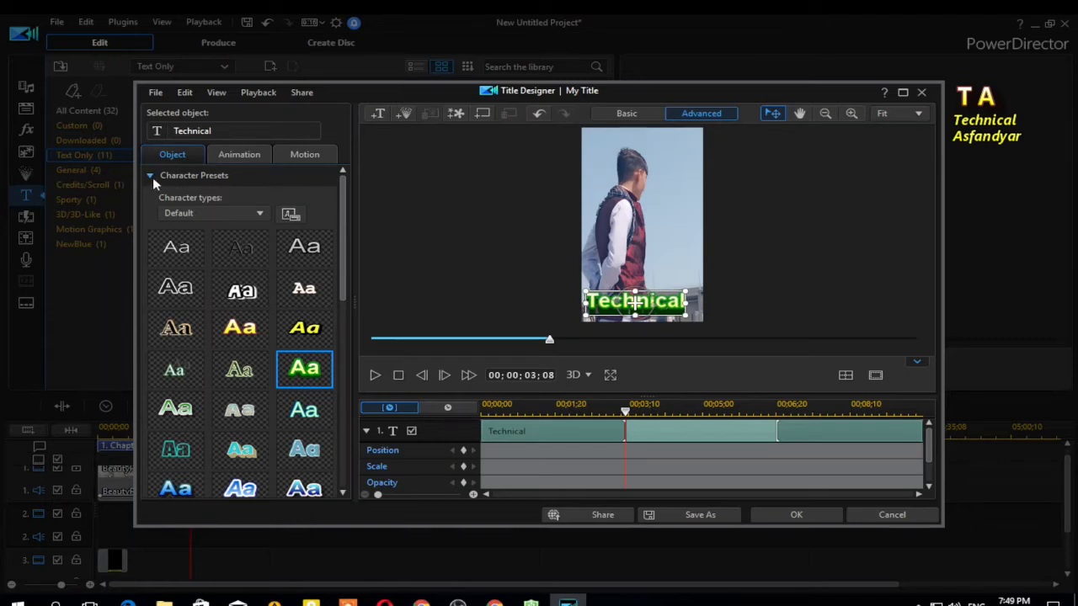
Try out the blue outlined and neighbouring character presets on the Technical title
{"action": "scroll", "coordinate": [186, 396], "scroll_direction": "down", "scroll_amount": 1}
{"action": "left_click", "coordinate": [189, 411]}
{"action": "scroll", "coordinate": [202, 410], "scroll_direction": "down", "scroll_amount": 1}
{"action": "left_click", "coordinate": [181, 410]}
{"action": "scroll", "coordinate": [225, 413], "scroll_direction": "down", "scroll_amount": 1}
{"action": "left_click", "coordinate": [237, 392]}
{"action": "left_click", "coordinate": [301, 398]}
{"action": "scroll", "coordinate": [303, 421], "scroll_direction": "down", "scroll_amount": 1}
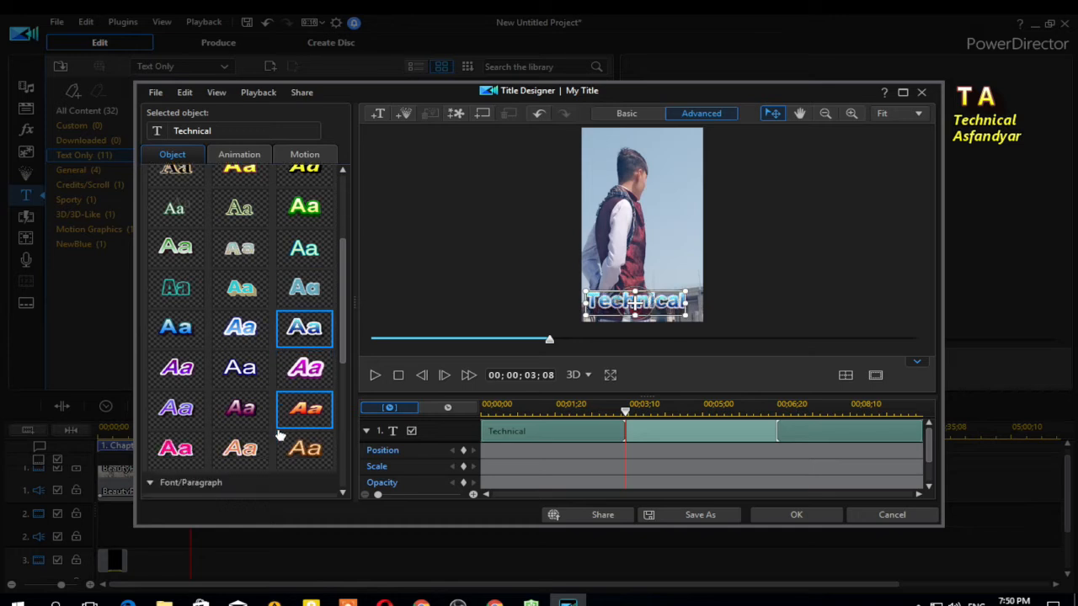
Try out the pink, peach, orange, blue italic and outlined brown character presets on the title
{"action": "left_click", "coordinate": [177, 449]}
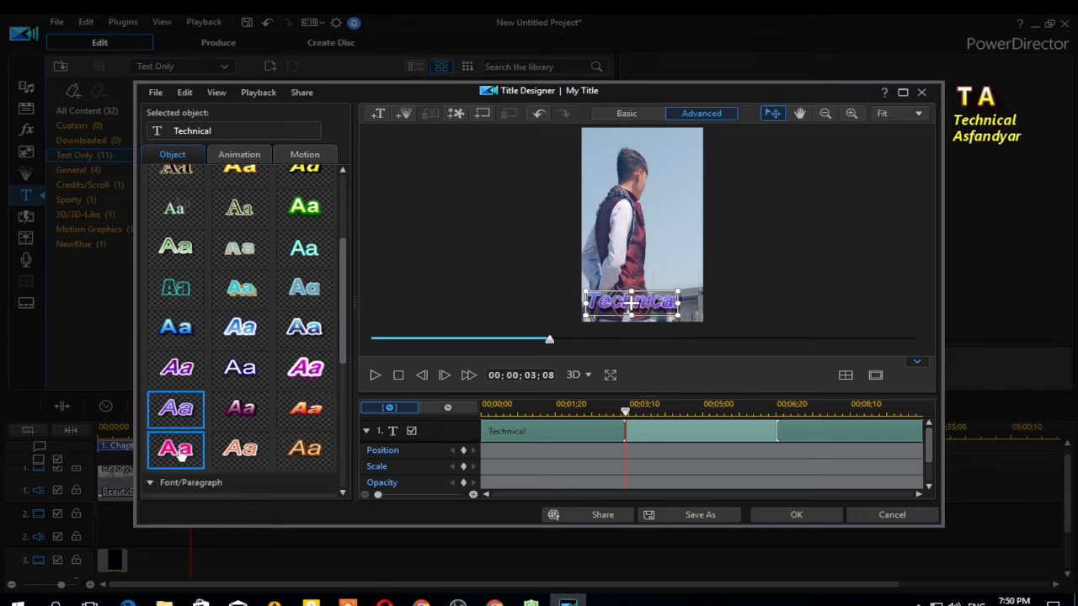
{"action": "left_click", "coordinate": [235, 454]}
{"action": "left_click", "coordinate": [295, 456]}
{"action": "left_click", "coordinate": [305, 409]}
{"action": "left_click", "coordinate": [307, 373]}
{"action": "scroll", "coordinate": [210, 368], "scroll_direction": "up", "scroll_amount": 1}
{"action": "left_click", "coordinate": [290, 370]}
{"action": "left_click", "coordinate": [240, 367]}
{"action": "scroll", "coordinate": [240, 328], "scroll_direction": "up", "scroll_amount": 3}
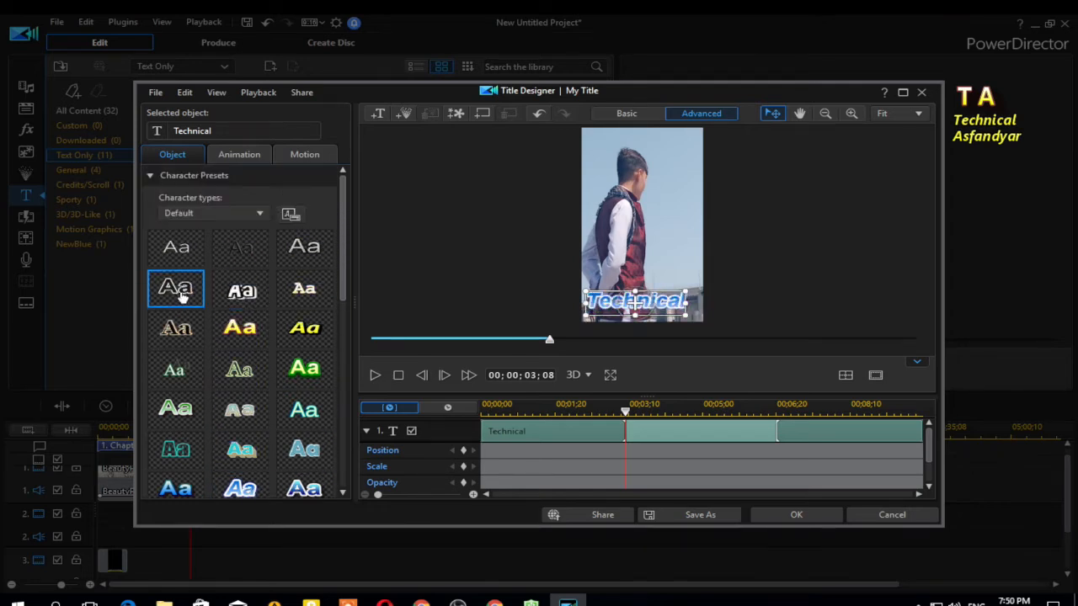
{"action": "left_click", "coordinate": [178, 335]}
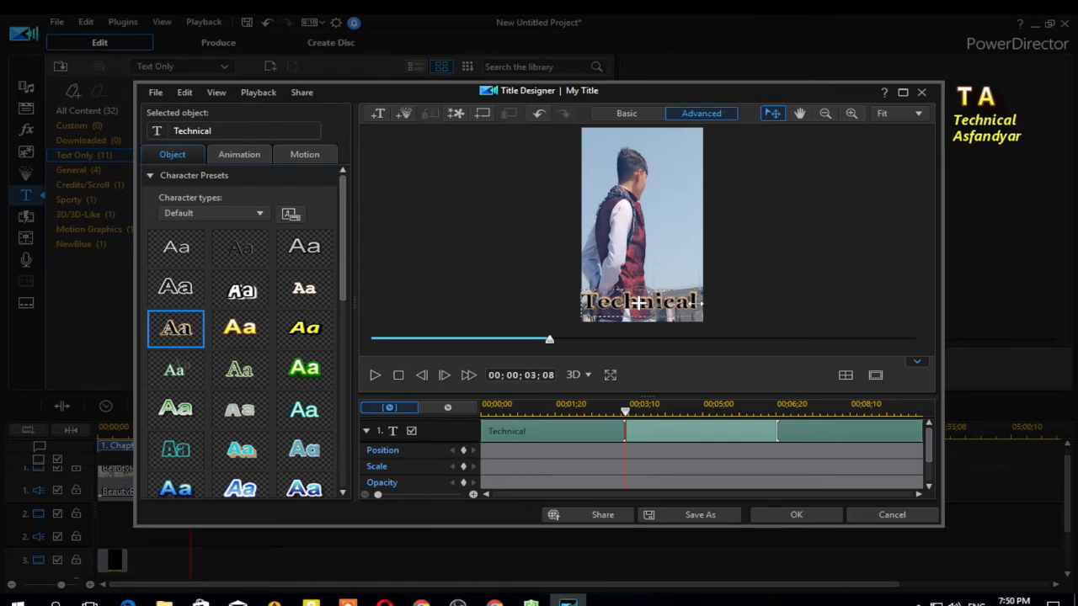
Apply the gold character preset to the title and shift the text slightly to the right in the frame
{"action": "left_click", "coordinate": [236, 337]}
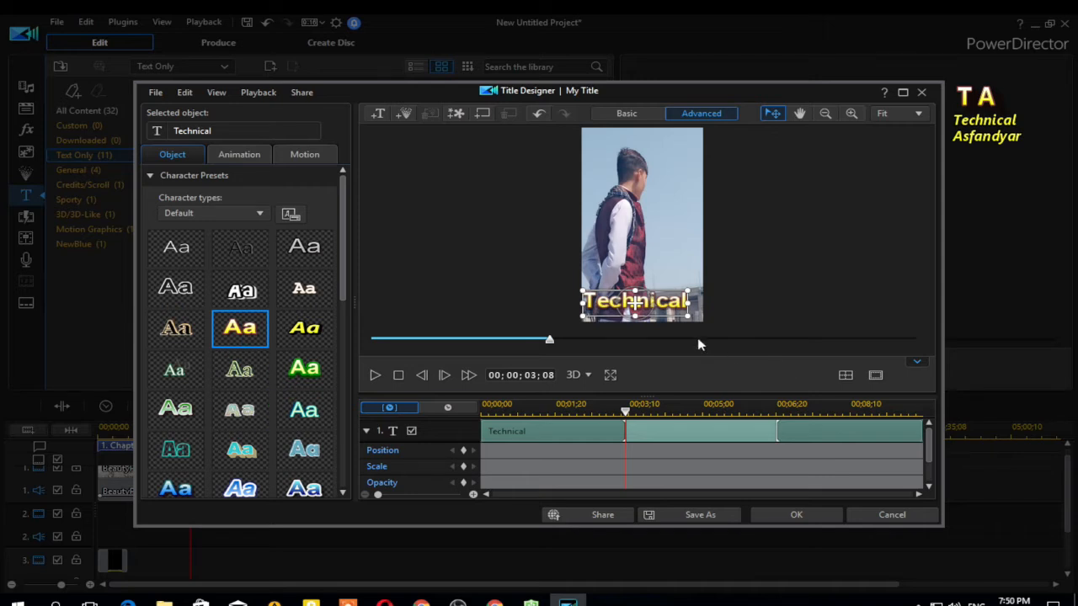
{"action": "left_click_drag", "start_coordinate": [634, 304], "coordinate": [643, 303]}
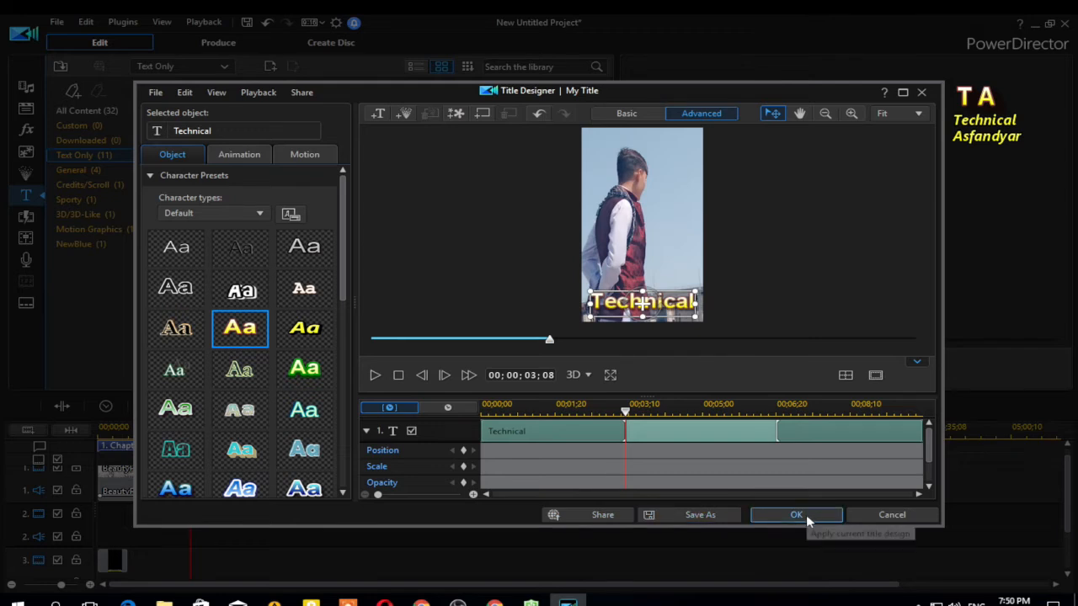
{"action": "left_click", "coordinate": [160, 180]}
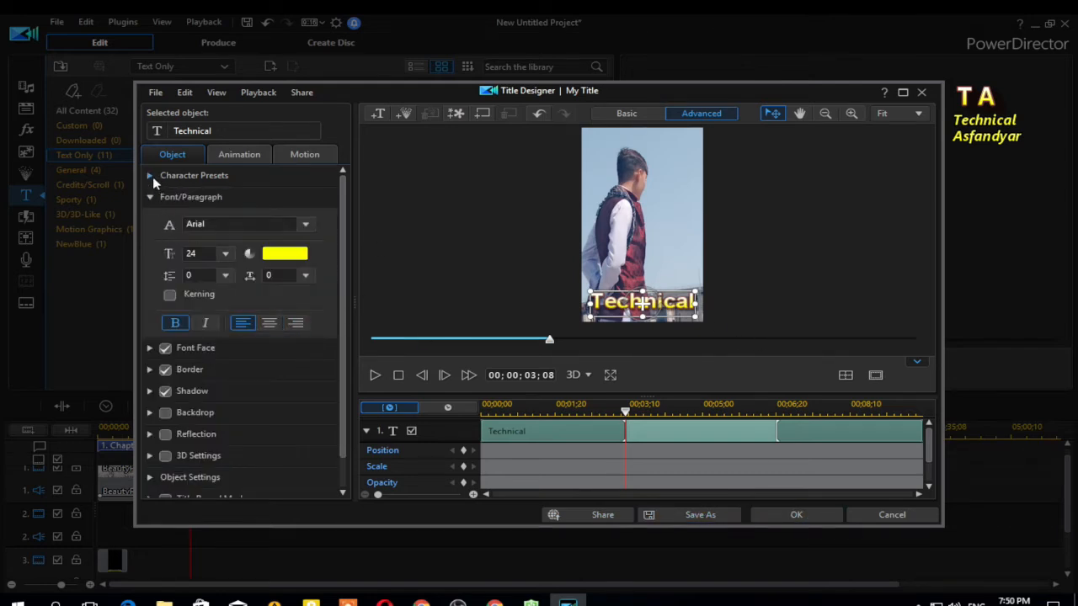
Try out the Flocking and Flow In - Left effects as the title's In Animation
{"action": "left_click", "coordinate": [246, 155]}
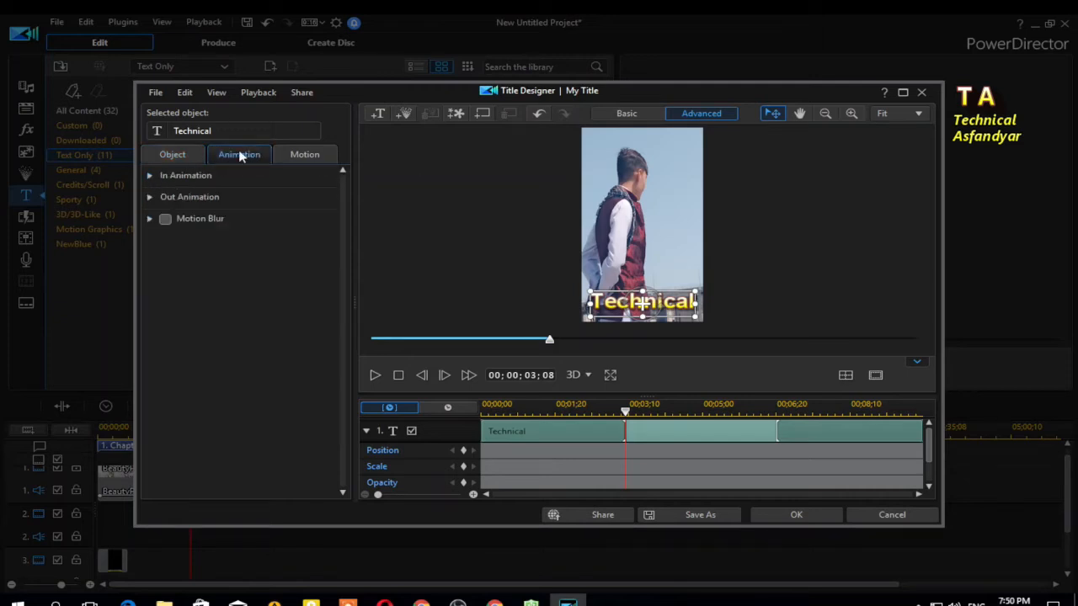
{"action": "left_click", "coordinate": [176, 155]}
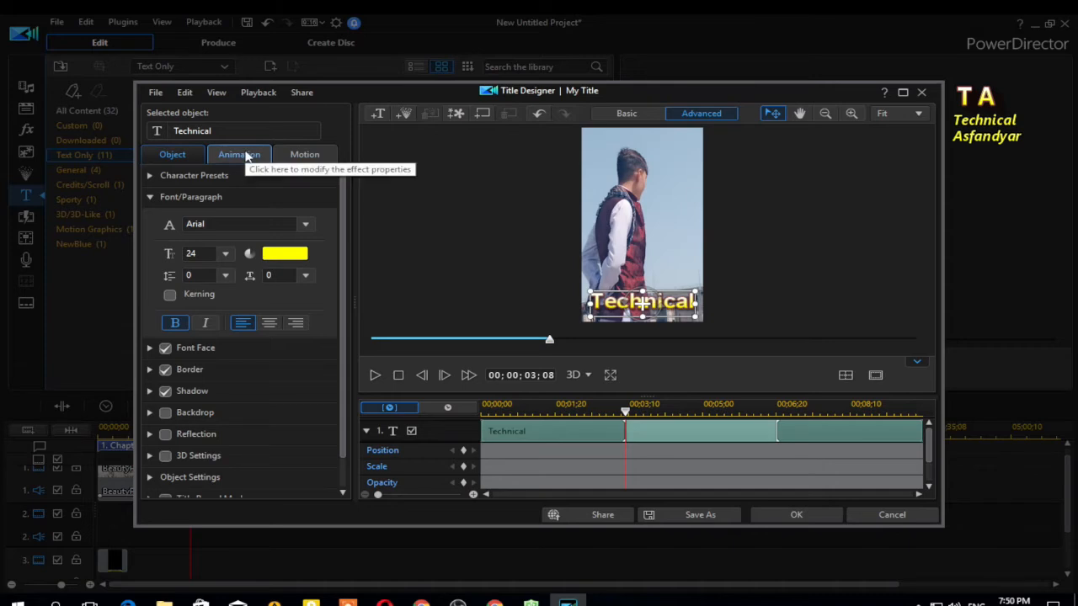
{"action": "left_click", "coordinate": [247, 157]}
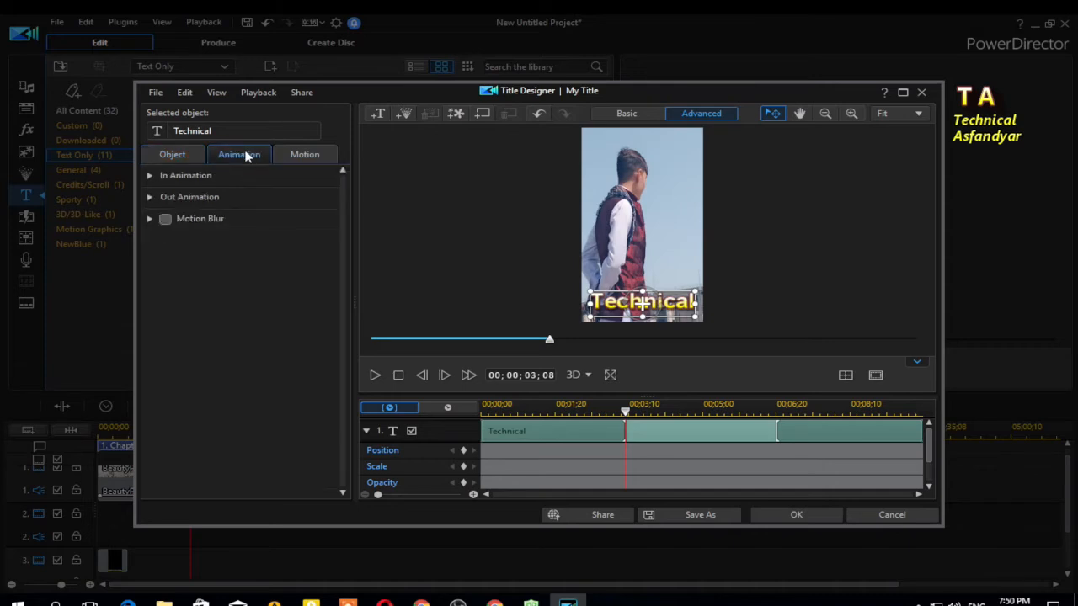
{"action": "left_click", "coordinate": [180, 174]}
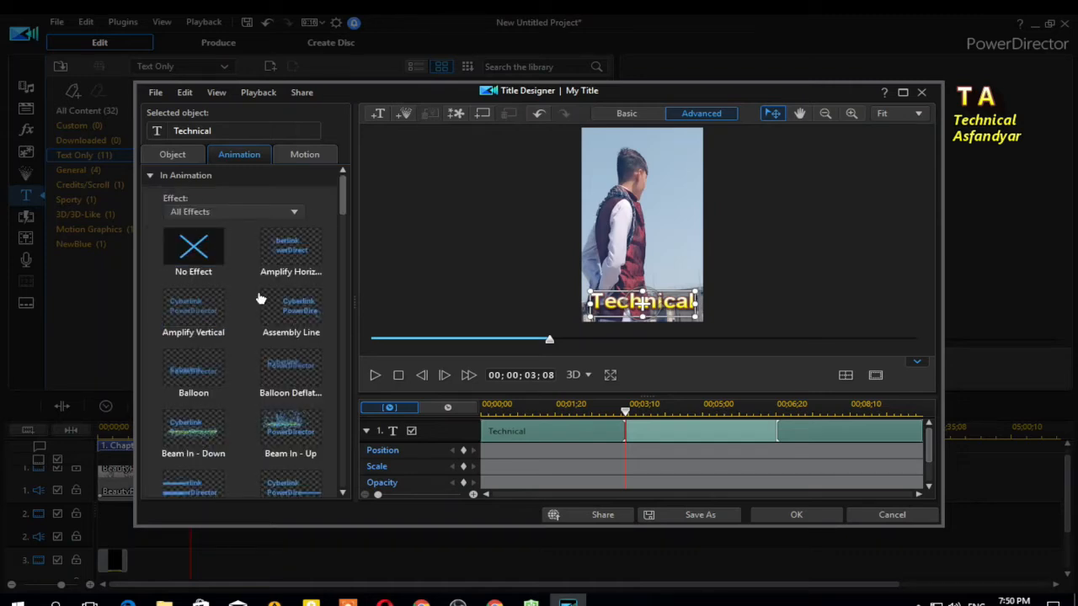
{"action": "scroll", "coordinate": [286, 362], "scroll_direction": "down", "scroll_amount": 4}
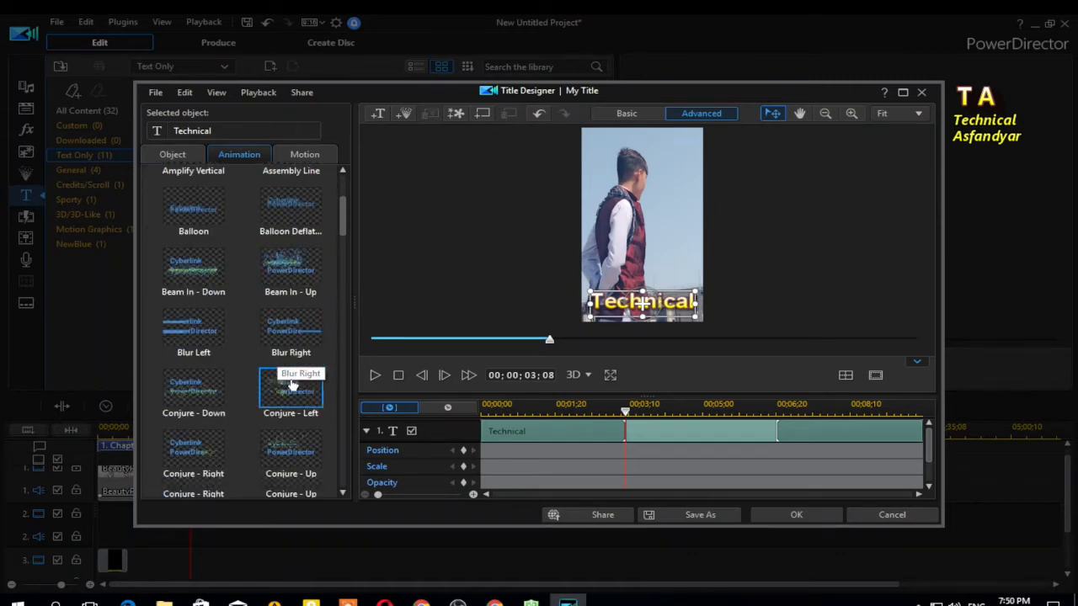
{"action": "scroll", "coordinate": [291, 386], "scroll_direction": "down", "scroll_amount": 3}
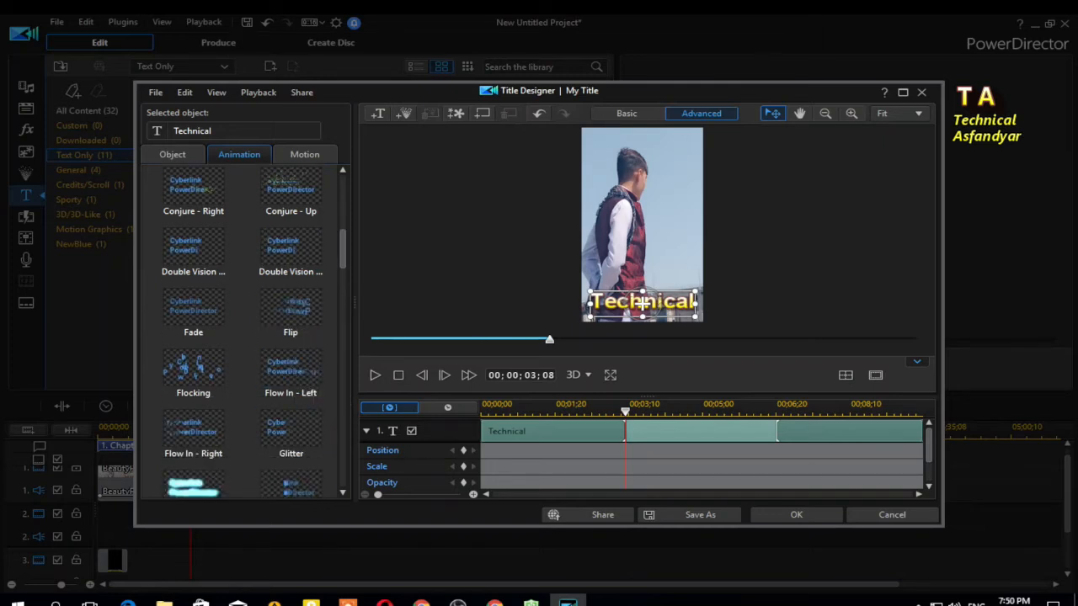
{"action": "left_click", "coordinate": [205, 371]}
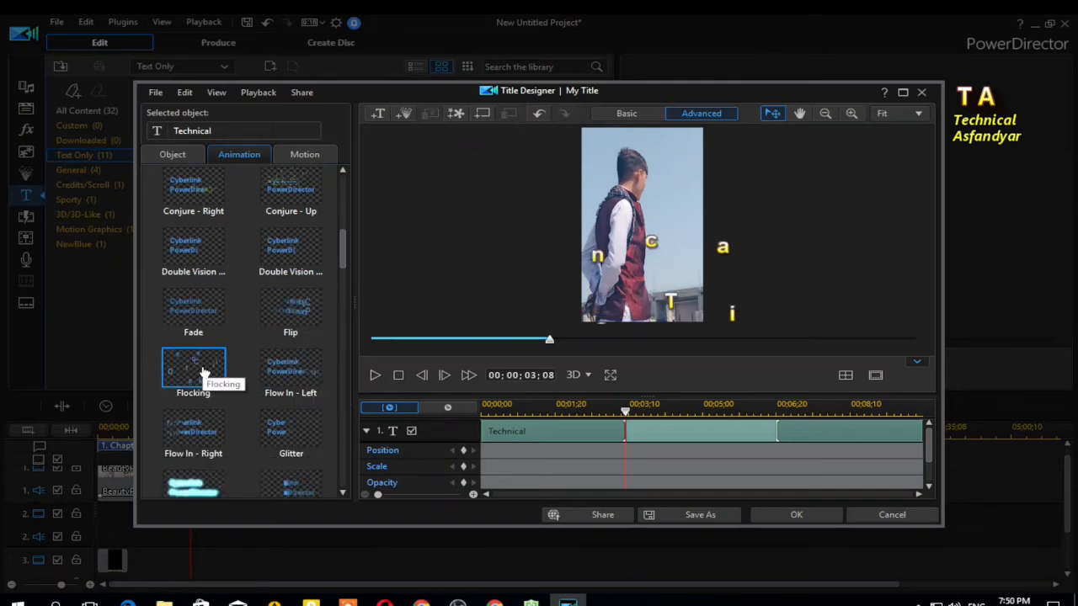
{"action": "left_click", "coordinate": [307, 383]}
{"action": "left_click", "coordinate": [297, 322]}
Try the Glow effect, and set the title's In Animation to Hide Right
{"action": "scroll", "coordinate": [291, 329], "scroll_direction": "down", "scroll_amount": 1}
{"action": "left_click", "coordinate": [287, 333]}
{"action": "scroll", "coordinate": [253, 387], "scroll_direction": "down", "scroll_amount": 1}
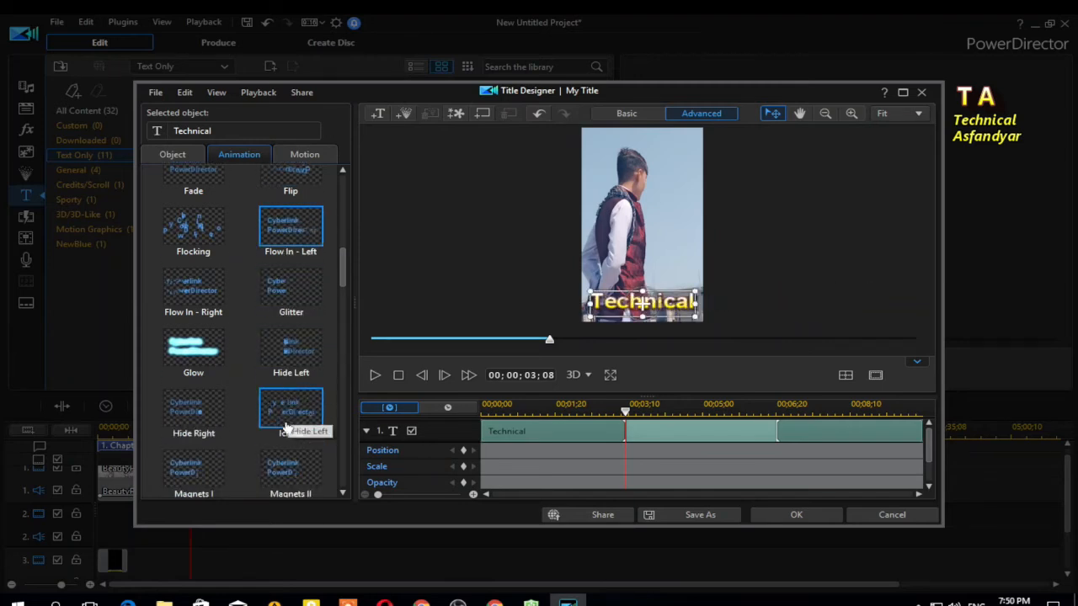
{"action": "left_click", "coordinate": [200, 371]}
{"action": "scroll", "coordinate": [274, 428], "scroll_direction": "down", "scroll_amount": 1}
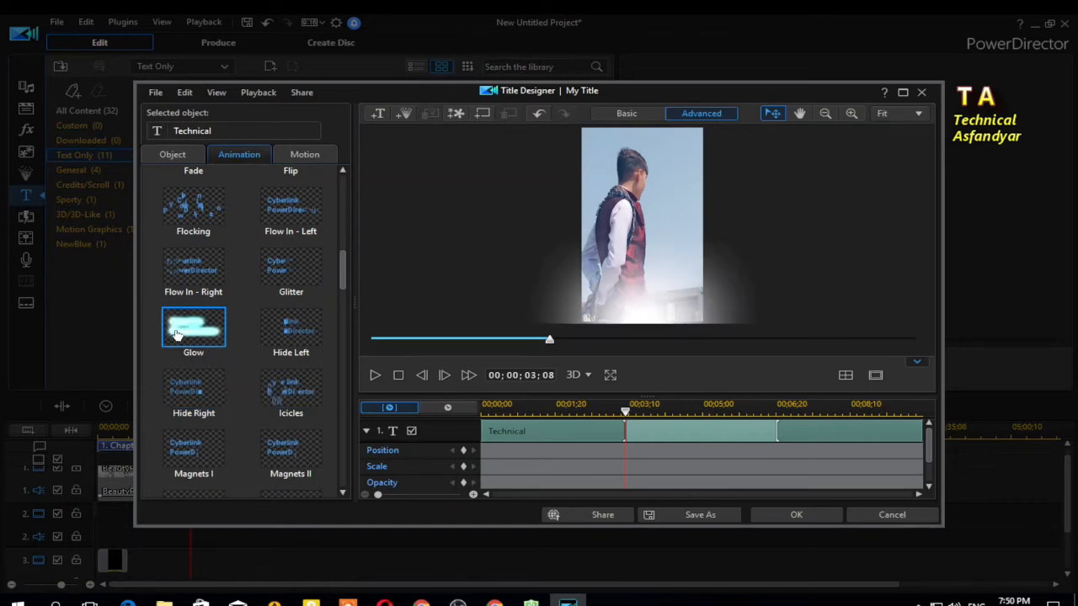
{"action": "left_click", "coordinate": [198, 396]}
{"action": "scroll", "coordinate": [289, 297], "scroll_direction": "up", "scroll_amount": 3}
{"action": "scroll", "coordinate": [289, 297], "scroll_direction": "up", "scroll_amount": 4}
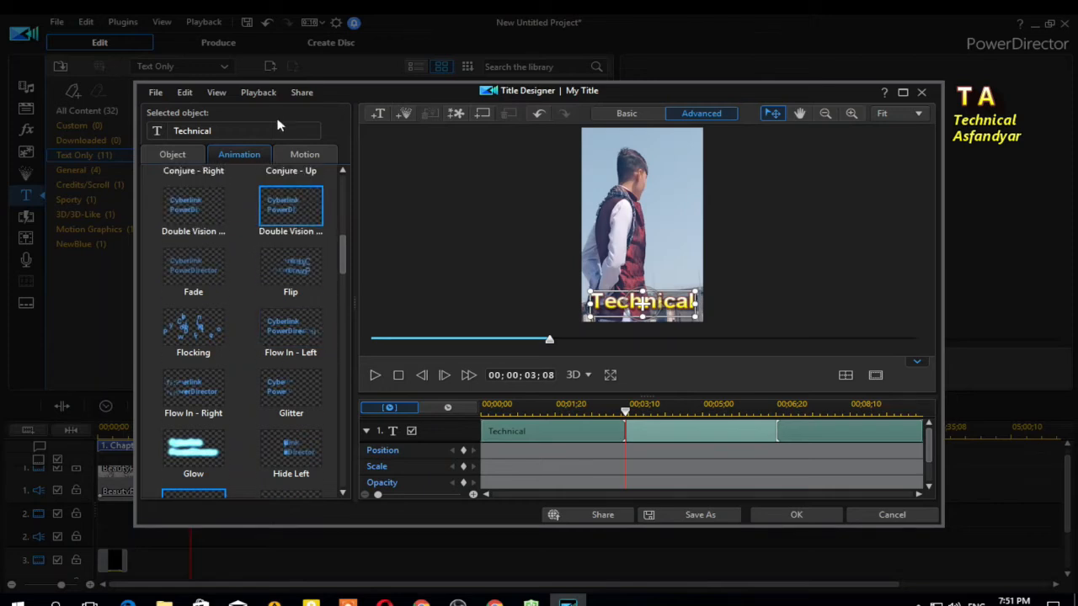
{"action": "scroll", "coordinate": [189, 287], "scroll_direction": "up", "scroll_amount": 15}
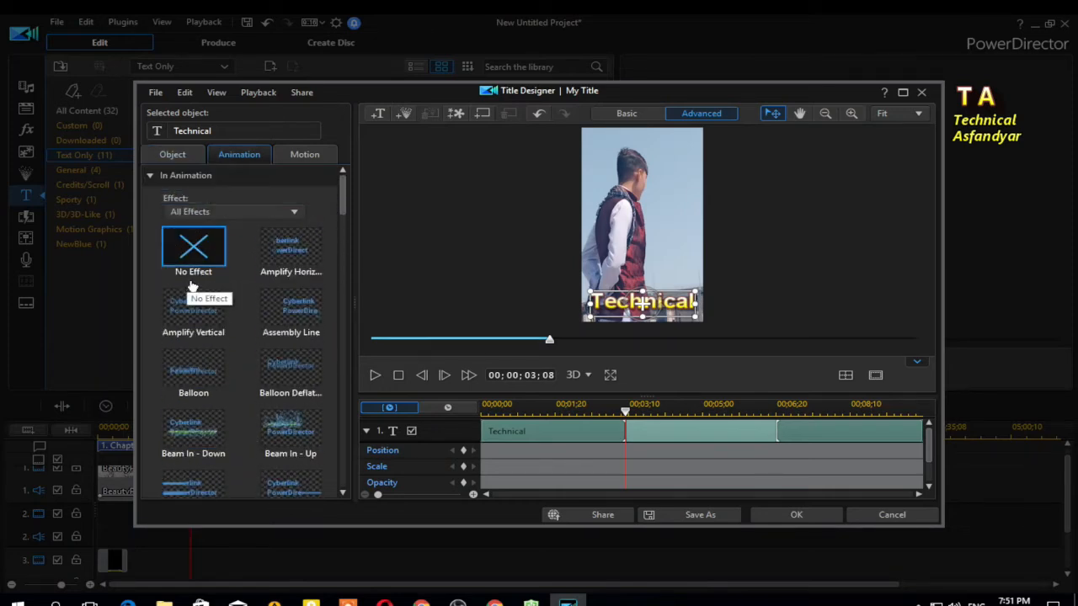
{"action": "left_click", "coordinate": [149, 179]}
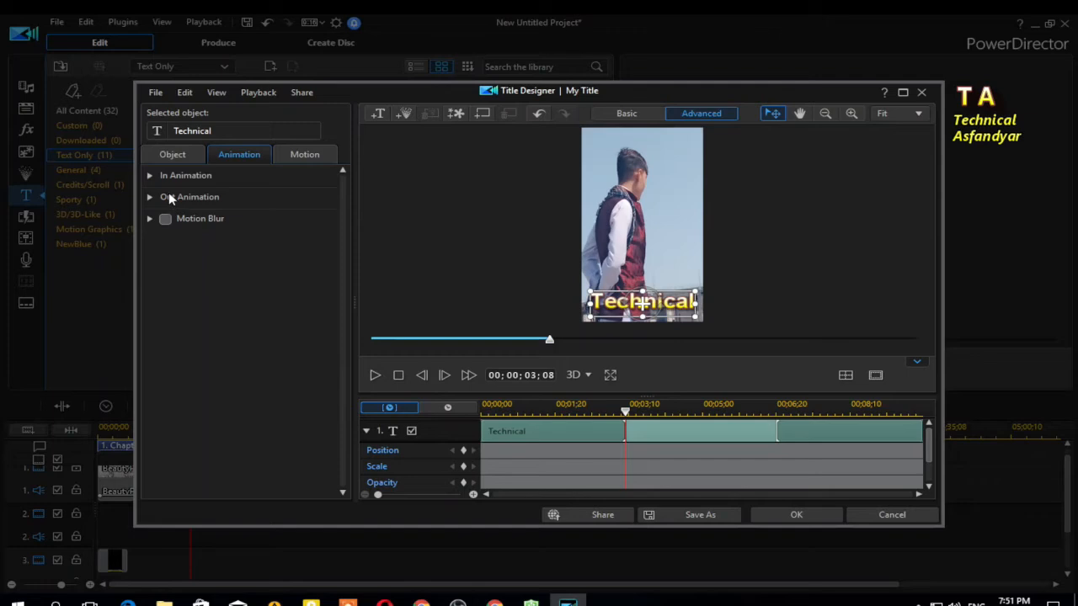
Try out the Evaporate - Left, Fade and Glitter effects as the title's Out Animation
{"action": "left_click", "coordinate": [169, 197]}
{"action": "scroll", "coordinate": [253, 238], "scroll_direction": "down", "scroll_amount": 6}
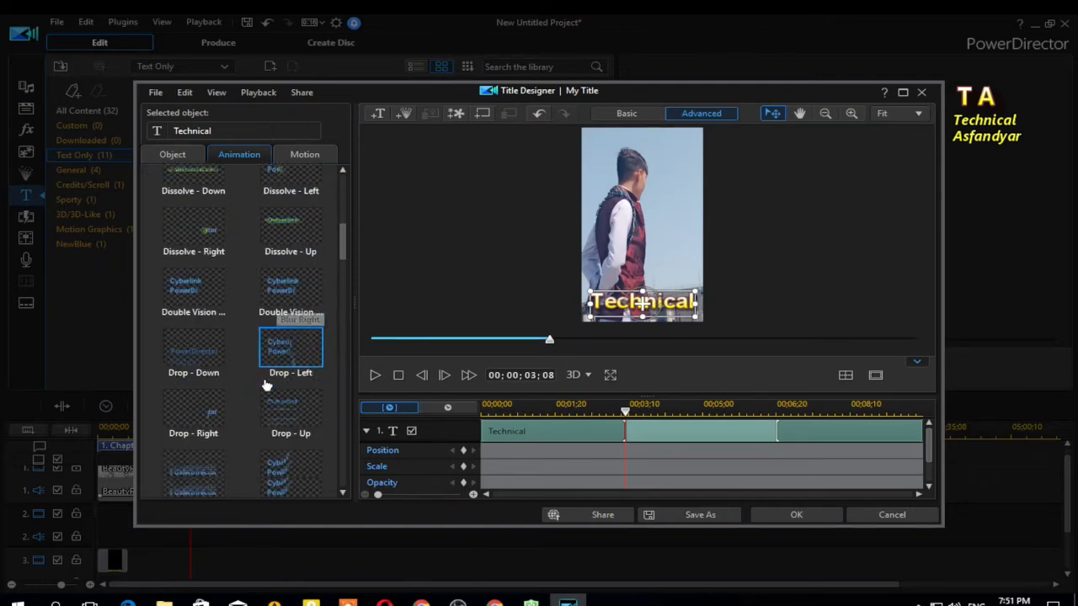
{"action": "scroll", "coordinate": [269, 370], "scroll_direction": "down", "scroll_amount": 5}
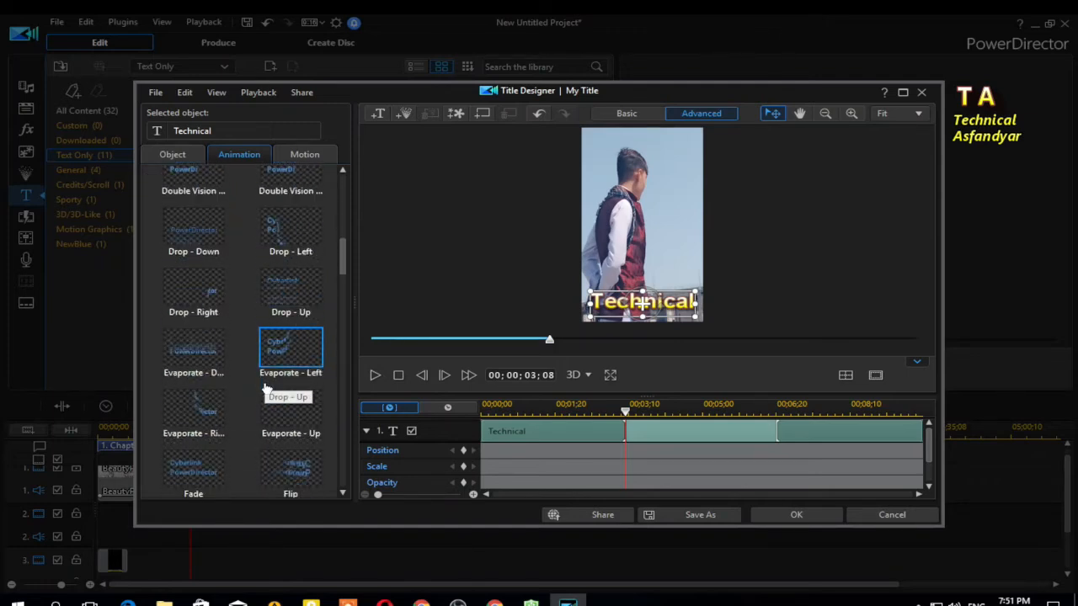
{"action": "left_click", "coordinate": [289, 265]}
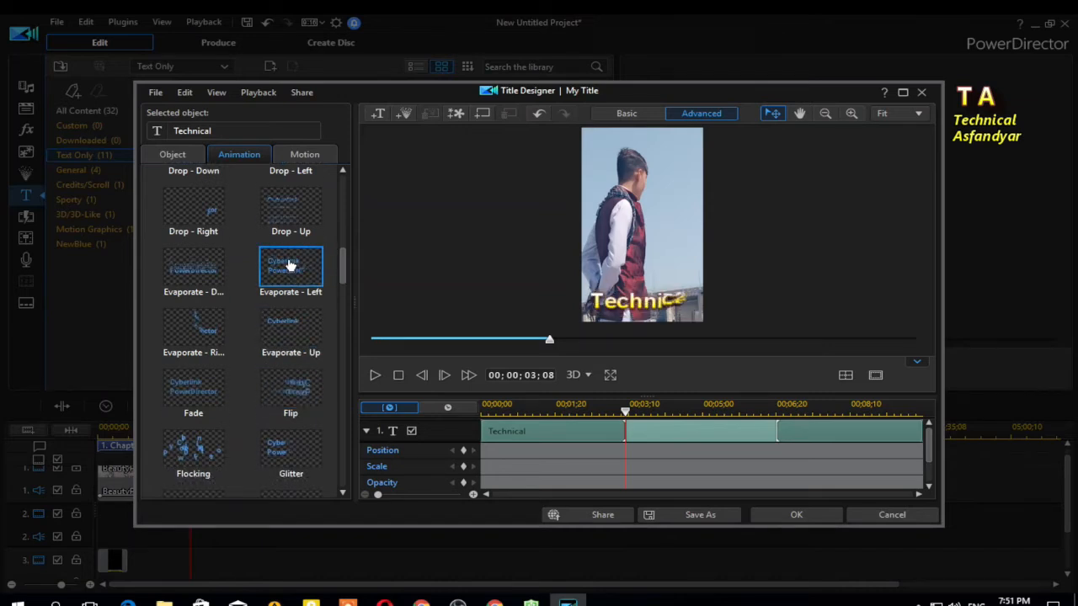
{"action": "left_click", "coordinate": [187, 271]}
{"action": "left_click", "coordinate": [196, 328]}
{"action": "left_click", "coordinate": [207, 434]}
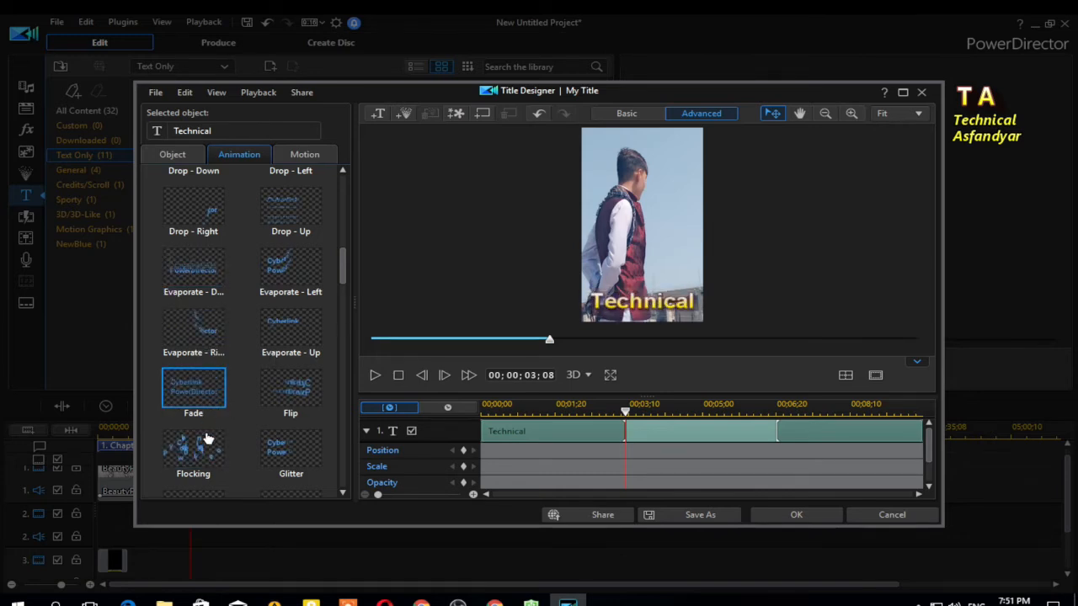
{"action": "left_click", "coordinate": [262, 462]}
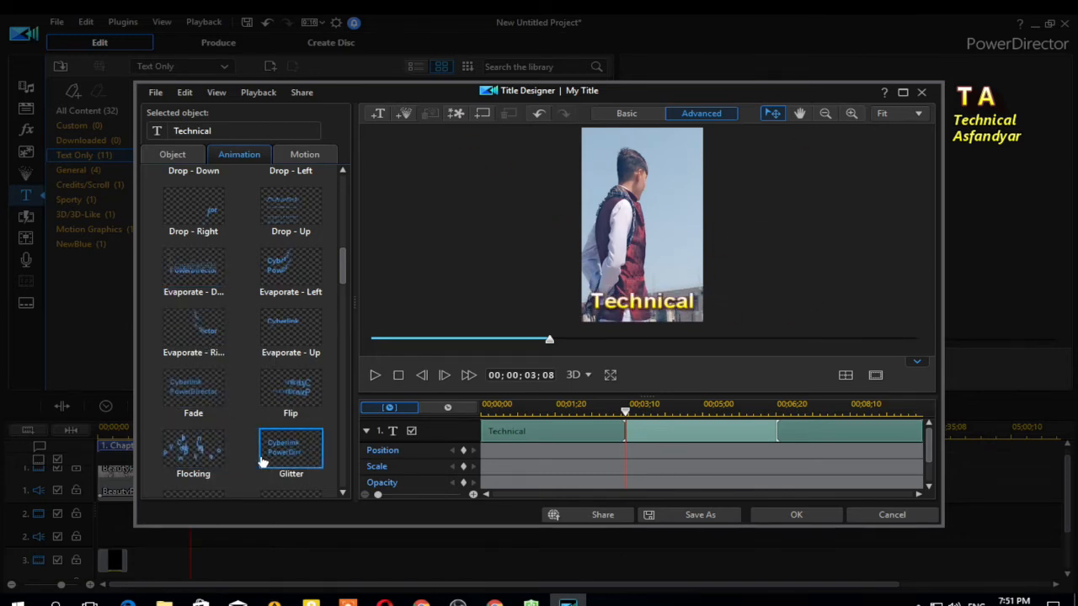
{"action": "scroll", "coordinate": [260, 460], "scroll_direction": "down", "scroll_amount": 1}
{"action": "left_click", "coordinate": [271, 396]}
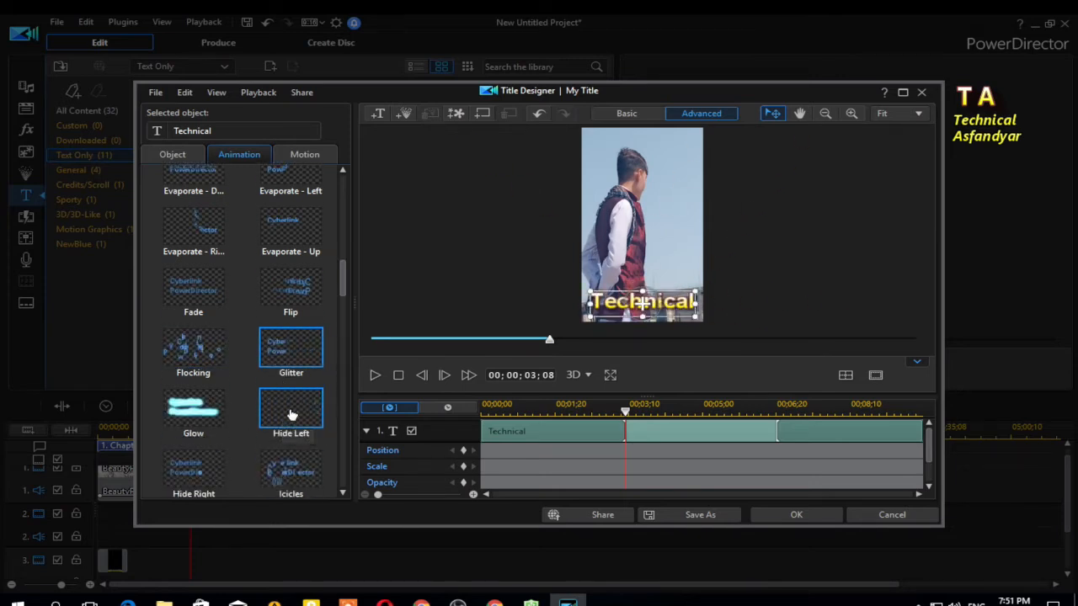
Try the Icicles effect, set the title's Out Animation to Magnets I and apply the title design
{"action": "scroll", "coordinate": [273, 401], "scroll_direction": "down", "scroll_amount": 1}
{"action": "scroll", "coordinate": [274, 401], "scroll_direction": "down", "scroll_amount": 1}
{"action": "left_click", "coordinate": [185, 430]}
{"action": "left_click", "coordinate": [282, 422]}
{"action": "scroll", "coordinate": [282, 422], "scroll_direction": "down", "scroll_amount": 1}
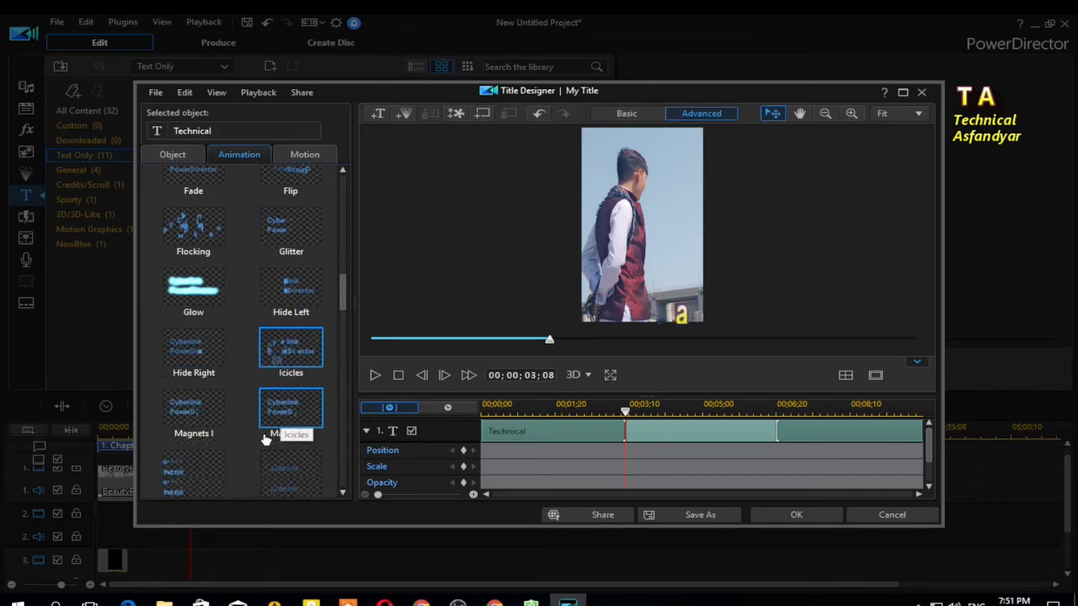
{"action": "left_click", "coordinate": [195, 413]}
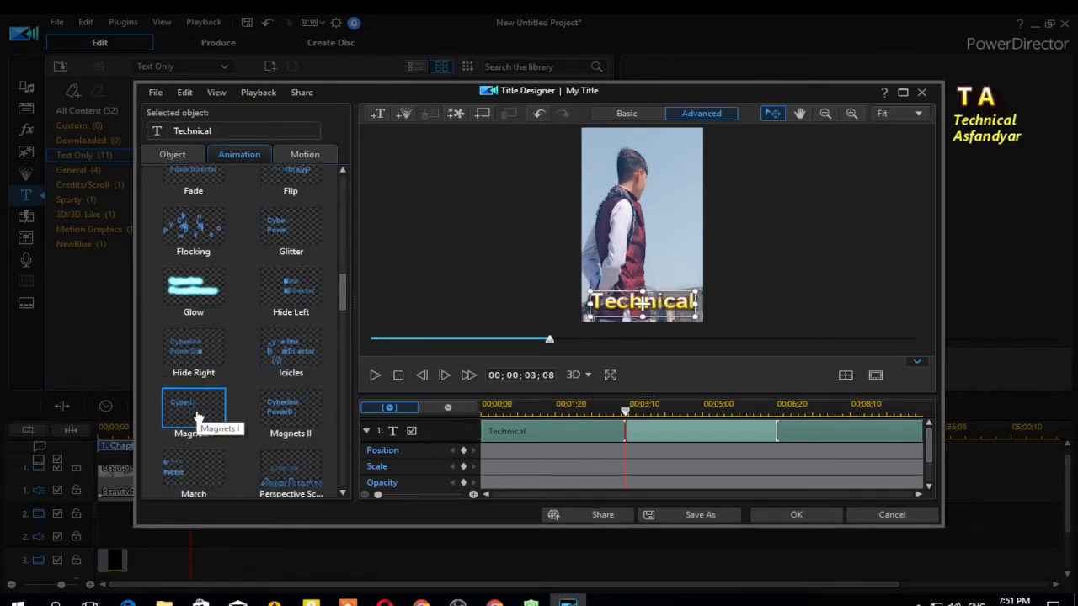
{"action": "left_click", "coordinate": [795, 515]}
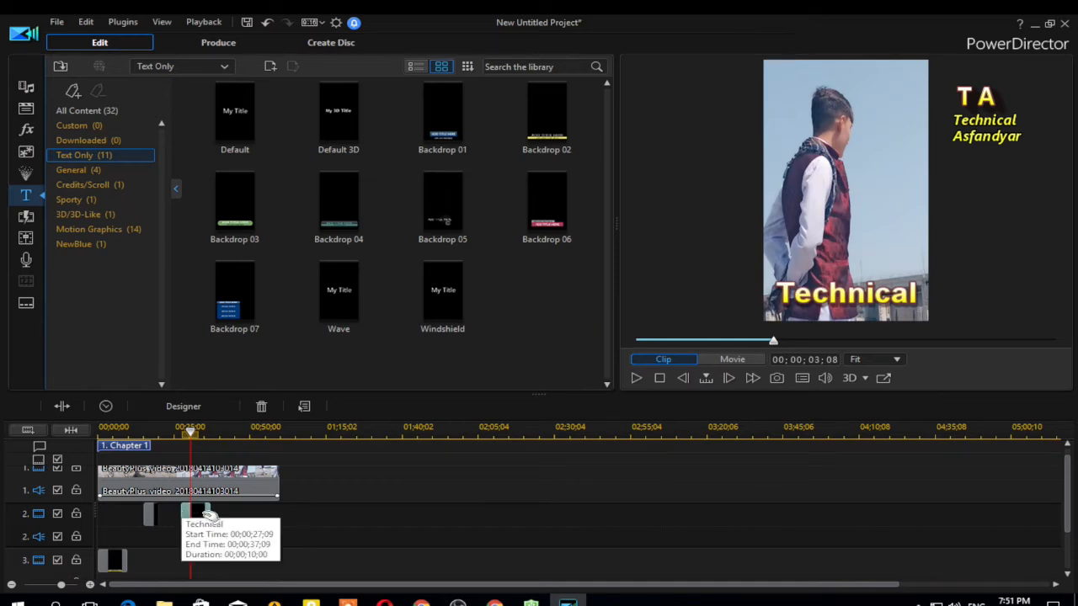
Try stretching the Technical title clip on track 2 to the end of the video and shorten it back
{"action": "left_click_drag", "start_coordinate": [208, 515], "coordinate": [282, 517]}
{"action": "left_click", "coordinate": [209, 514]}
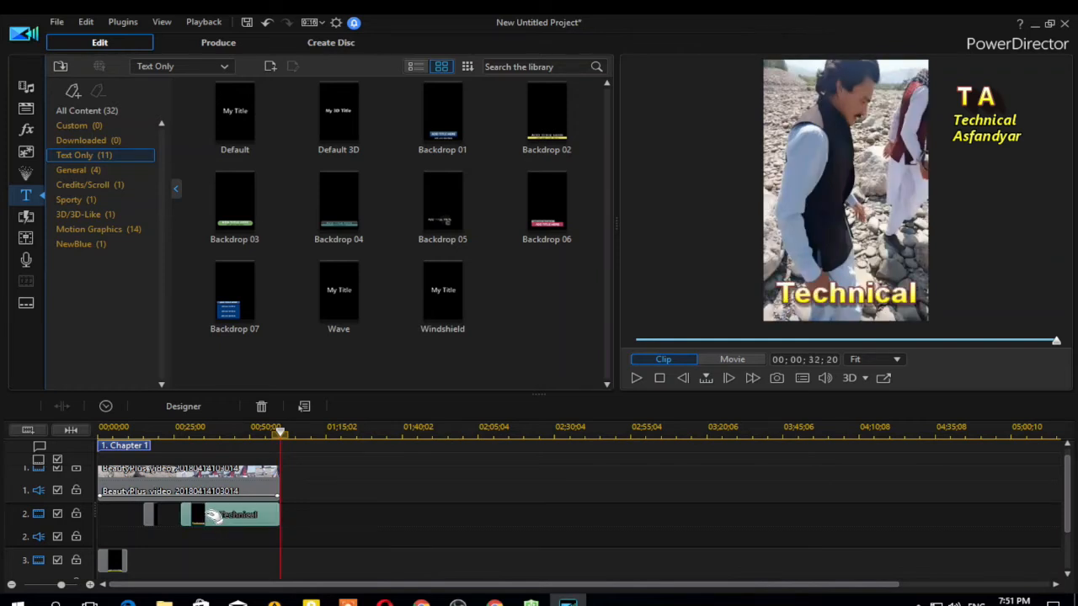
{"action": "left_click_drag", "start_coordinate": [278, 515], "coordinate": [207, 515]}
{"action": "left_click", "coordinate": [392, 544]}
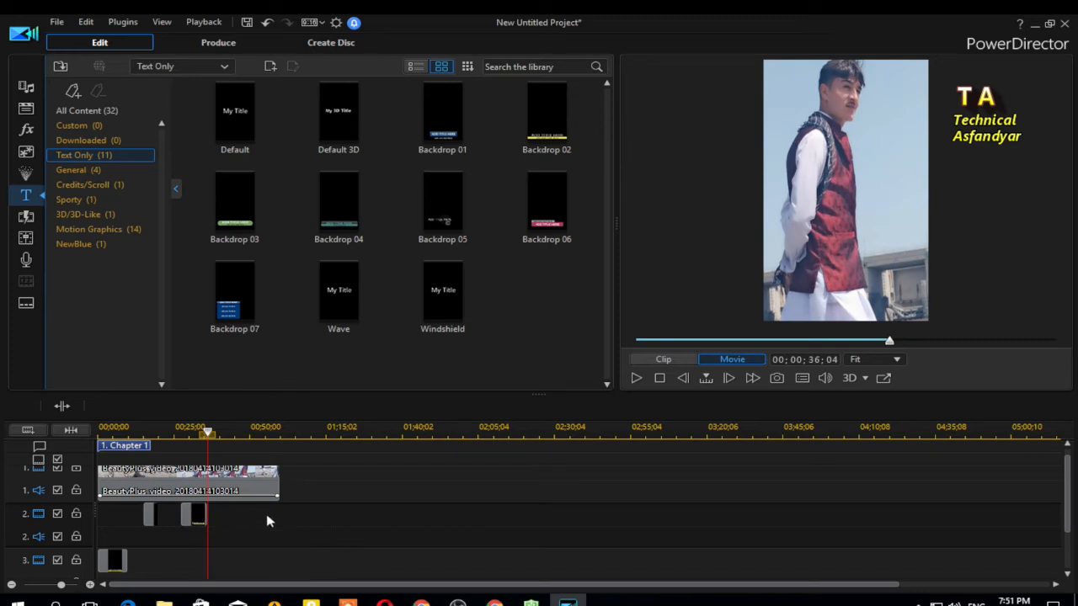
Extend the Technical title clip on track 2 to the end of the video and move the playhead back to before the title
{"action": "left_click", "coordinate": [193, 517]}
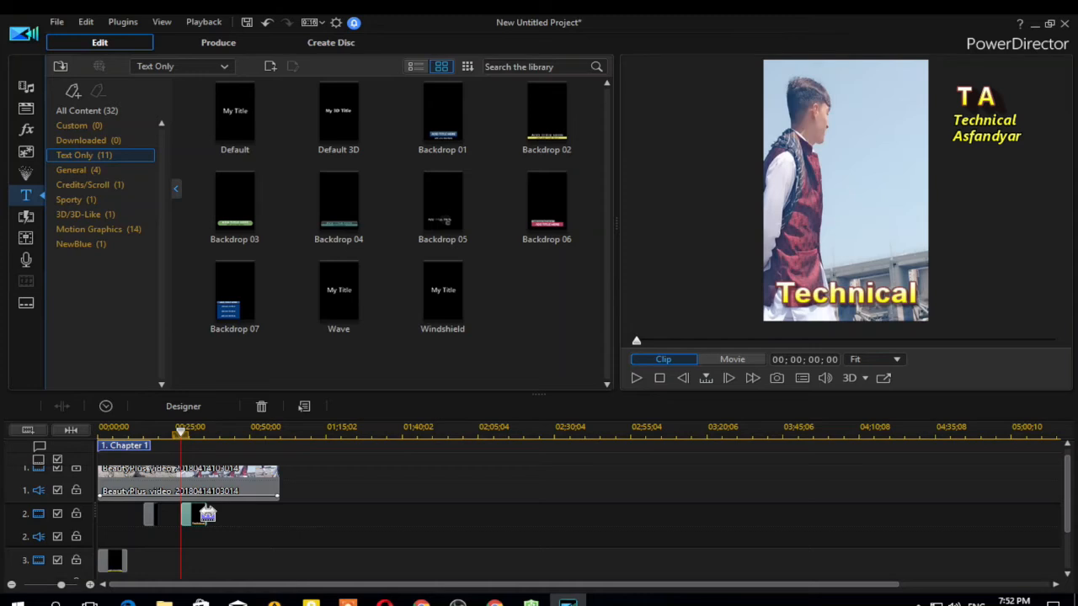
{"action": "left_click_drag", "start_coordinate": [207, 514], "coordinate": [267, 514]}
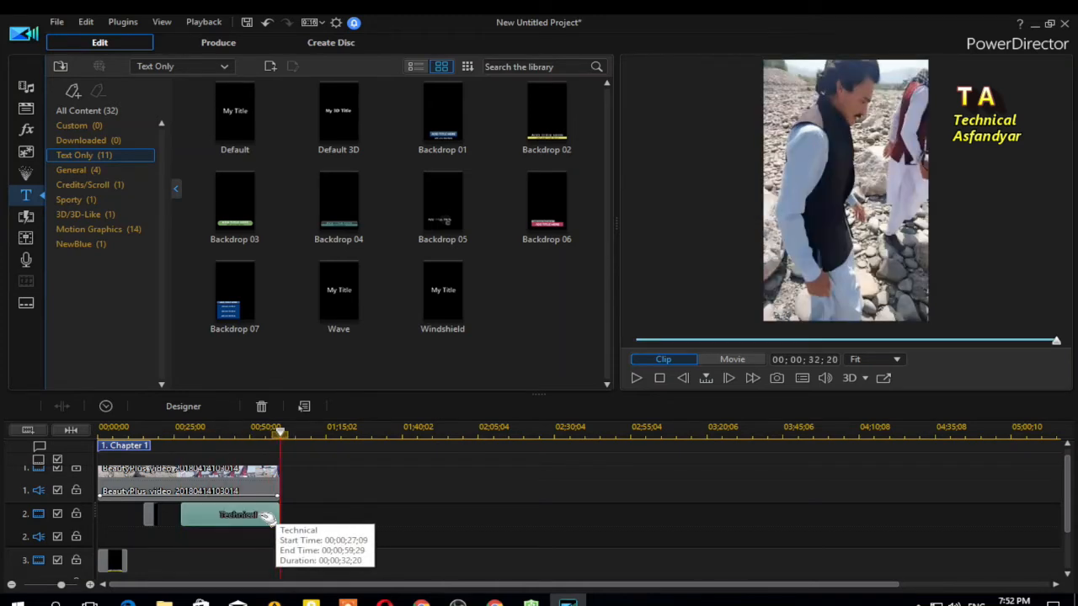
{"action": "left_click_drag", "start_coordinate": [283, 439], "coordinate": [177, 433]}
{"action": "left_click", "coordinate": [171, 490]}
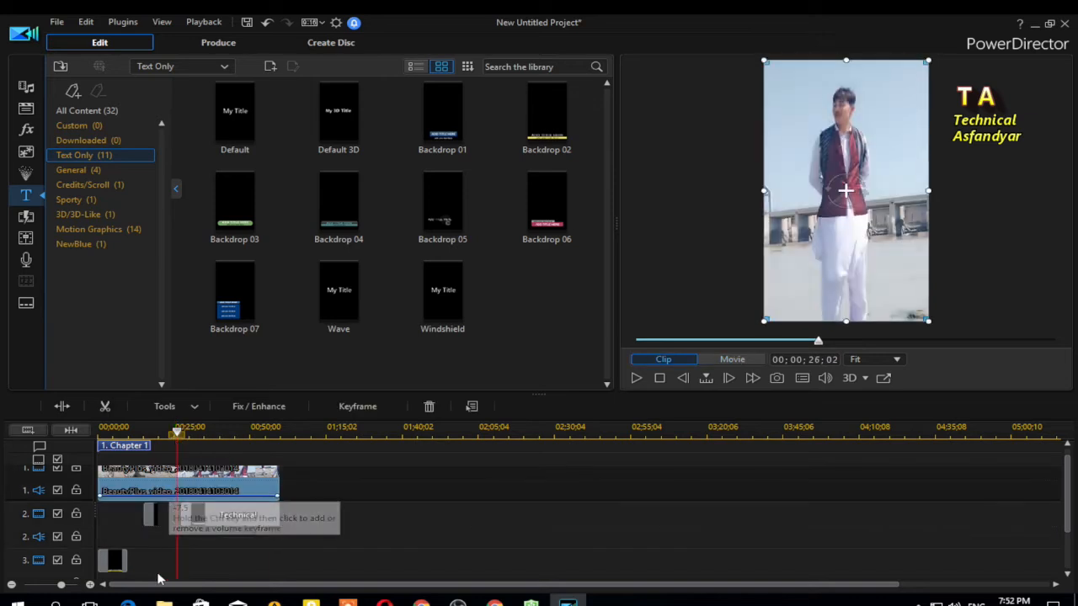
Move the playhead to about 3 seconds and open the ADD TITLE HERE clip on track 3 in the Title Designer
{"action": "left_click", "coordinate": [124, 571]}
{"action": "scroll", "coordinate": [124, 573], "scroll_direction": "down", "scroll_amount": 1}
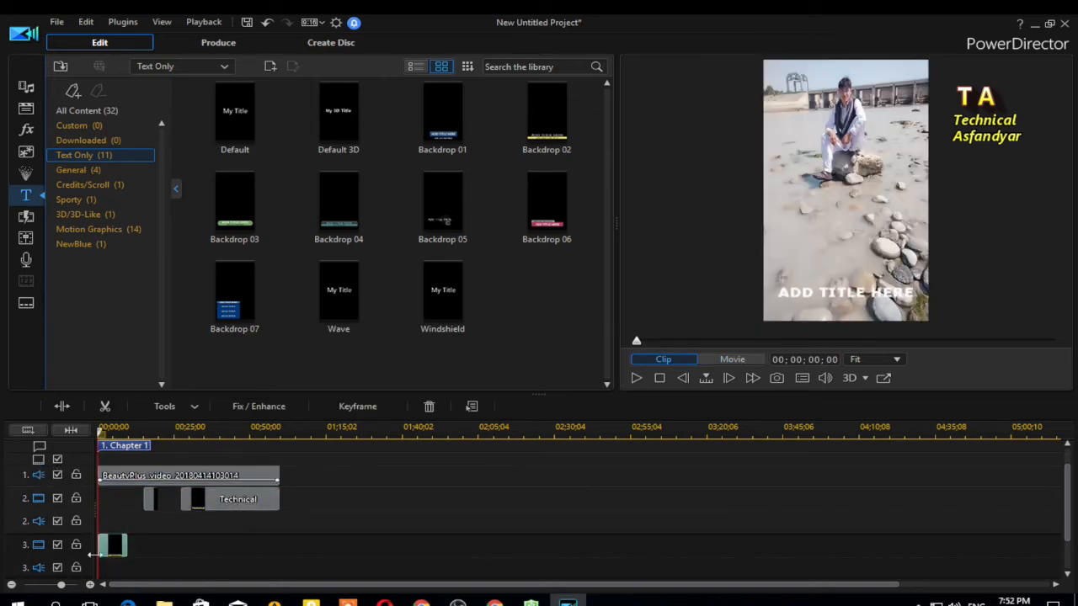
{"action": "left_click", "coordinate": [108, 433]}
{"action": "left_click", "coordinate": [115, 544]}
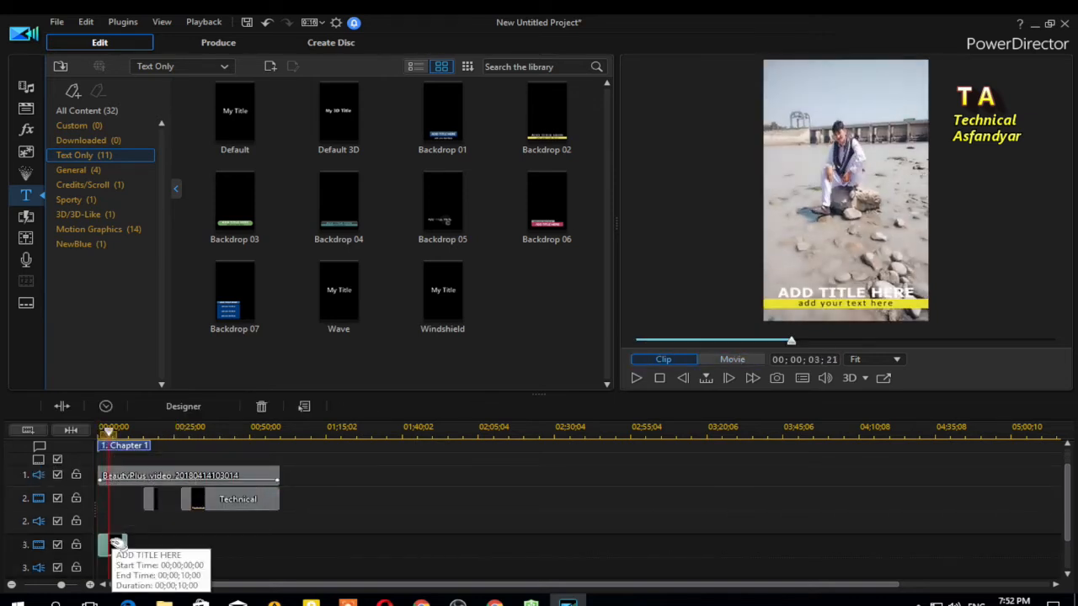
{"action": "double_click", "coordinate": [116, 547]}
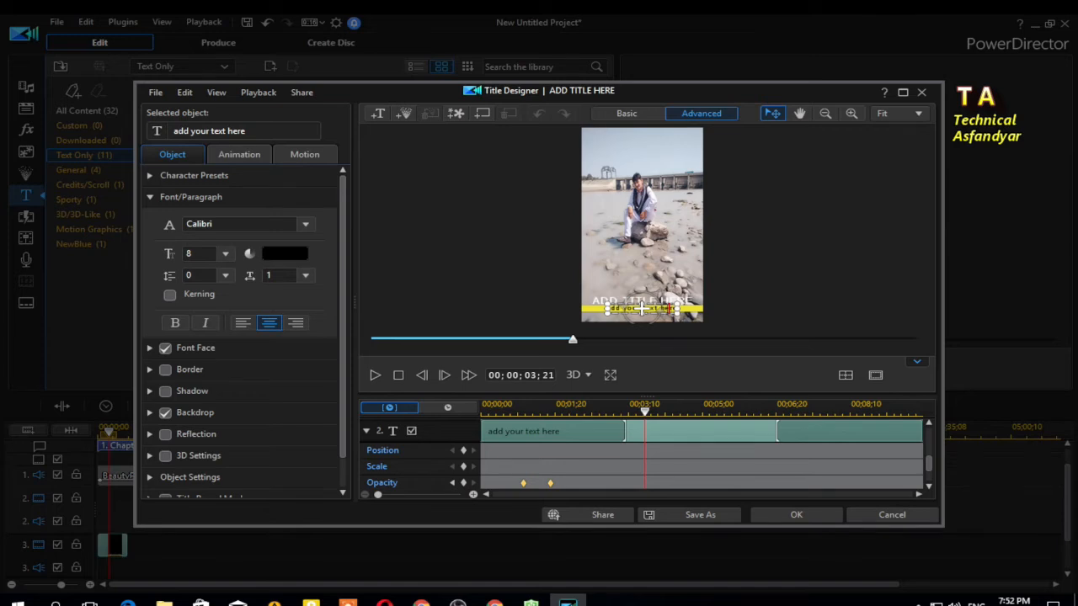
Enlarge the "add your text here" line to about the frame's width and replace its text with the presenter's first name
{"action": "left_click", "coordinate": [642, 308]}
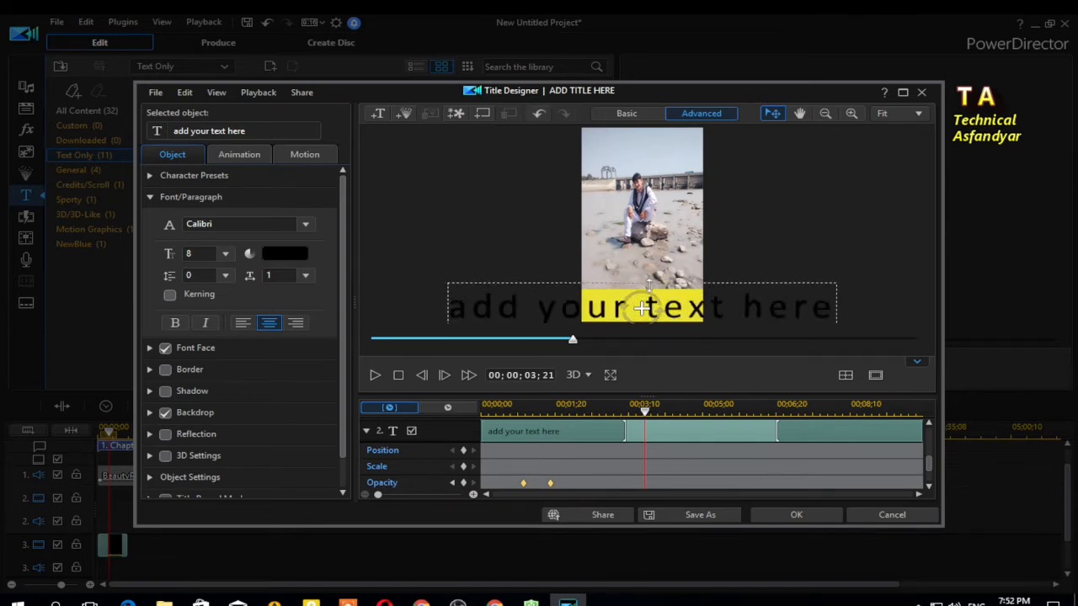
{"action": "left_click", "coordinate": [641, 308]}
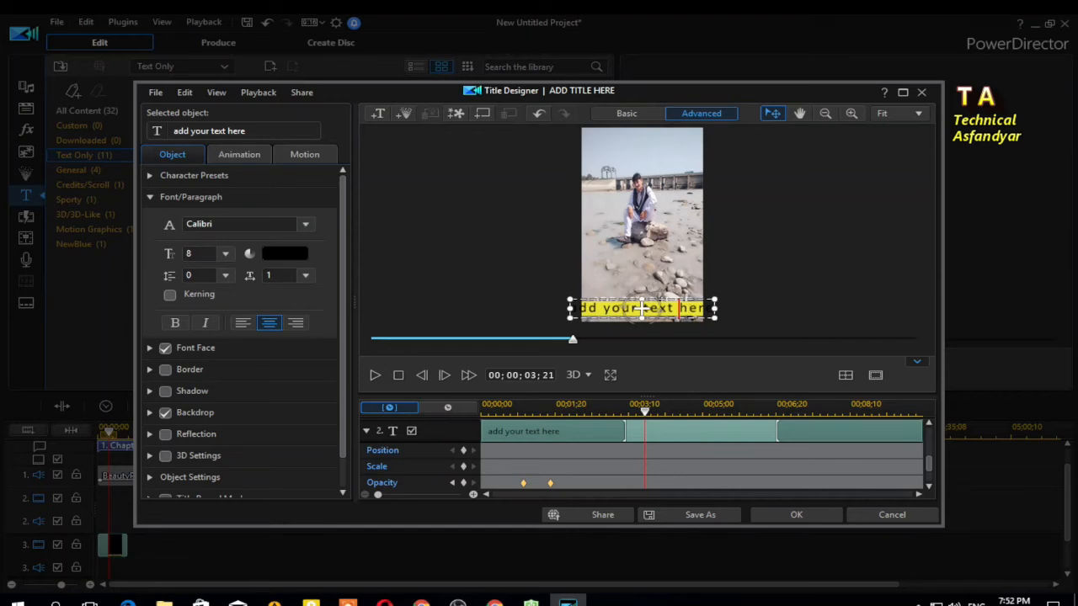
{"action": "key", "text": "ctrl+a"}
{"action": "key", "text": "BackSpace"}
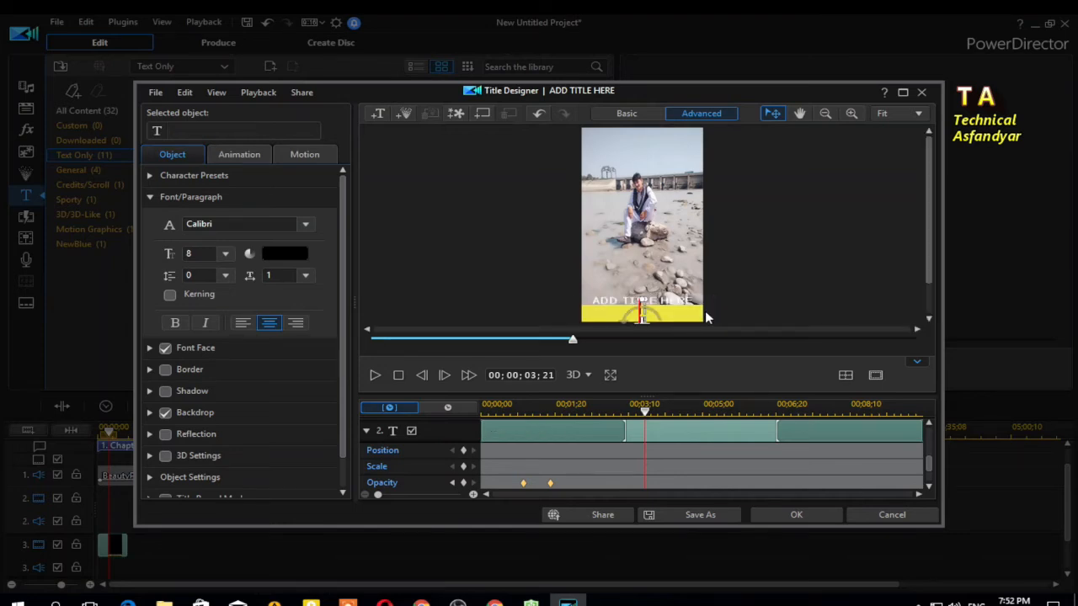
{"action": "type", "text": "AS"}
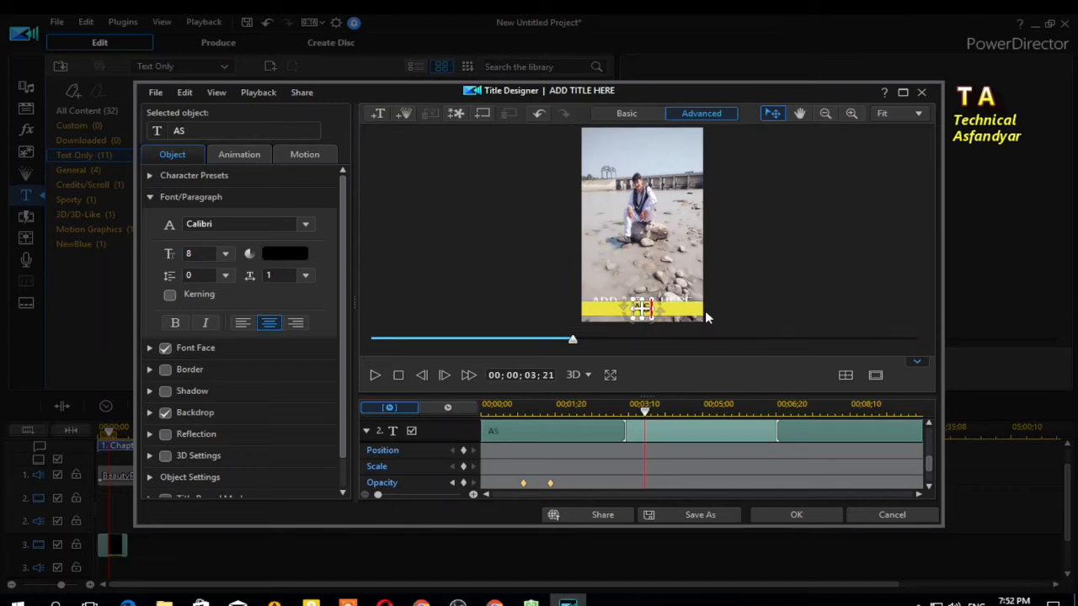
{"action": "type", "text": "fandyar"}
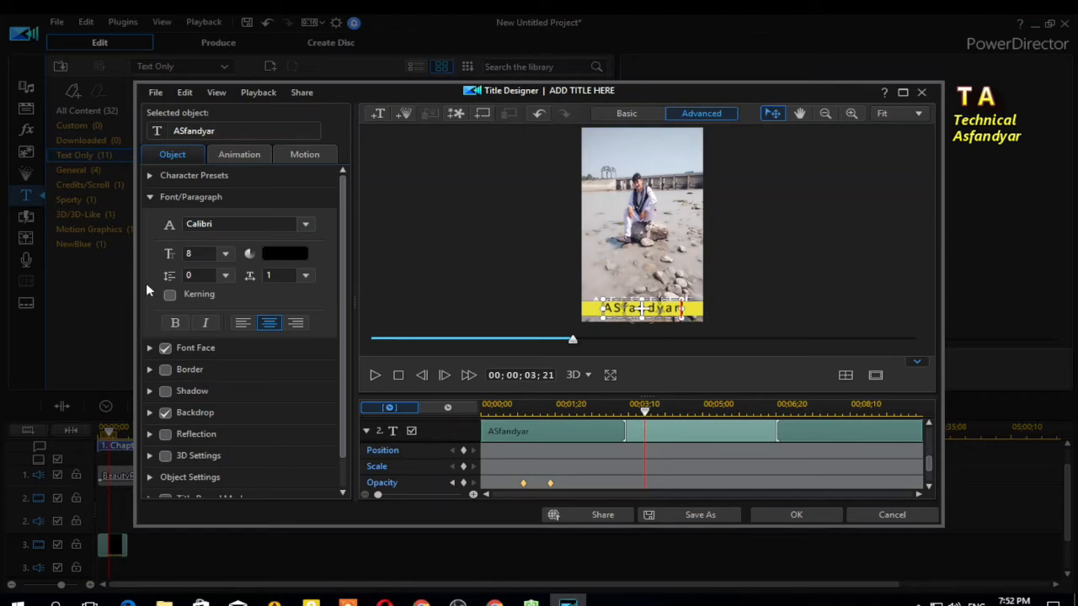
Try the yellow-red glow and brown outlined serif character presets on the name line
{"action": "left_click", "coordinate": [150, 176]}
{"action": "scroll", "coordinate": [194, 383], "scroll_direction": "down", "scroll_amount": 2}
{"action": "scroll", "coordinate": [228, 370], "scroll_direction": "up", "scroll_amount": 2}
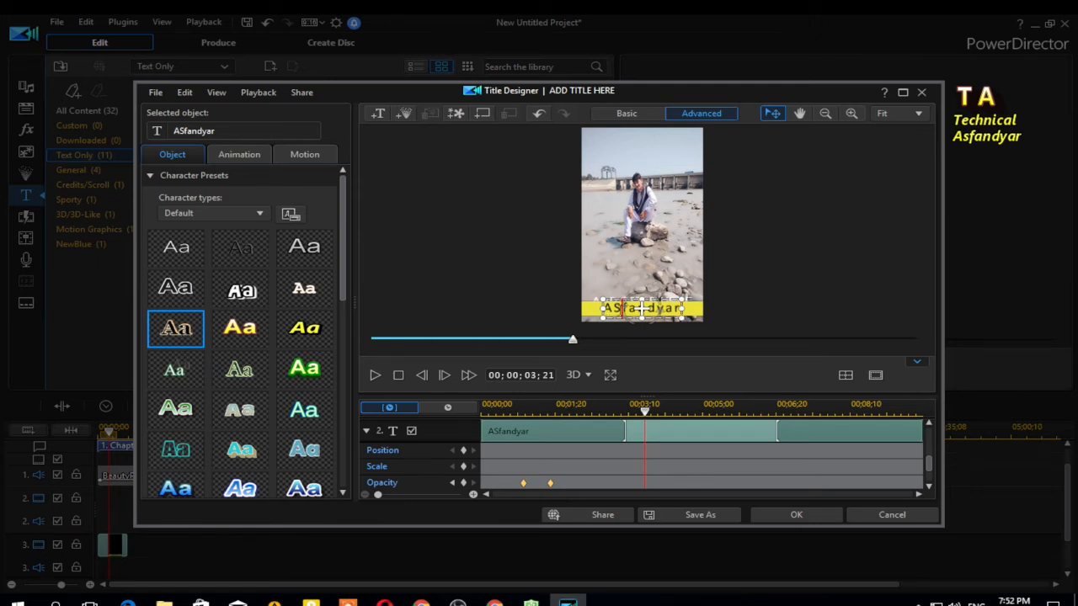
{"action": "double_click", "coordinate": [642, 309]}
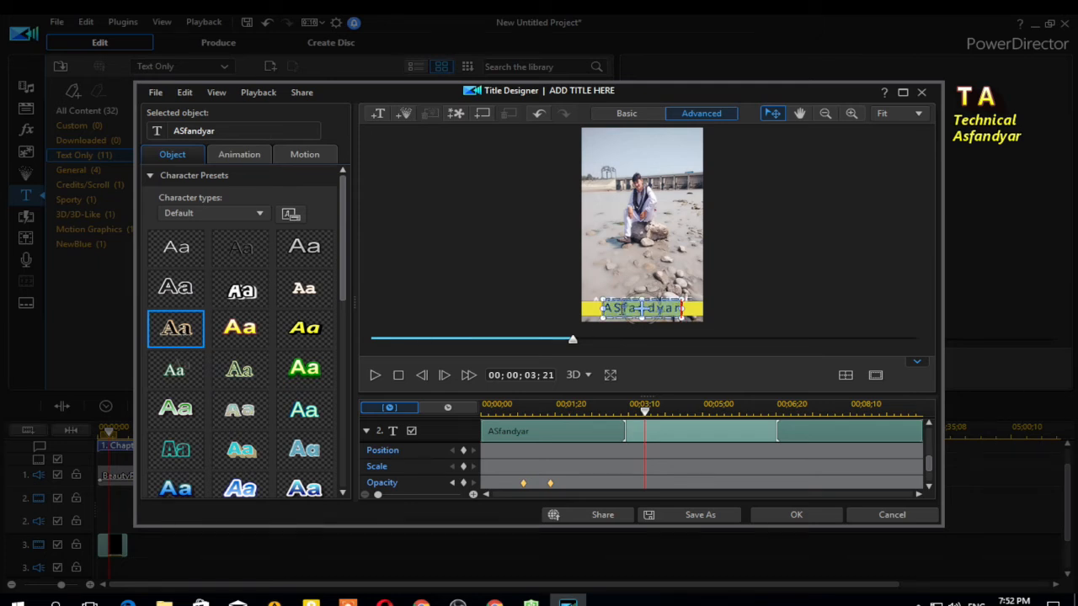
{"action": "left_click", "coordinate": [249, 344]}
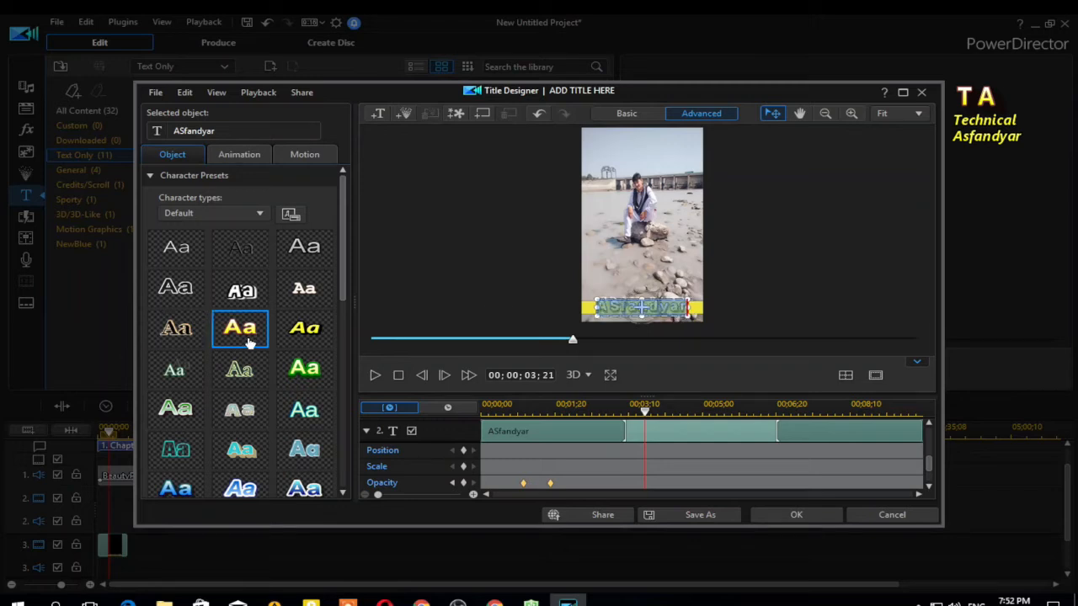
{"action": "left_click", "coordinate": [202, 330]}
{"action": "scroll", "coordinate": [240, 370], "scroll_direction": "down", "scroll_amount": 1}
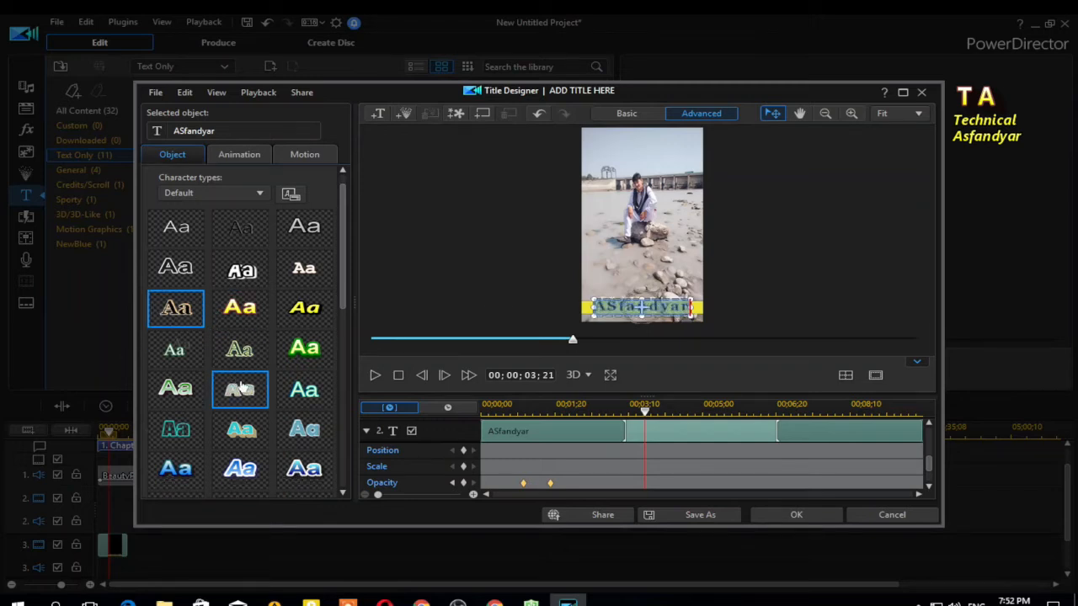
{"action": "left_click", "coordinate": [691, 327]}
{"action": "left_click", "coordinate": [651, 310]}
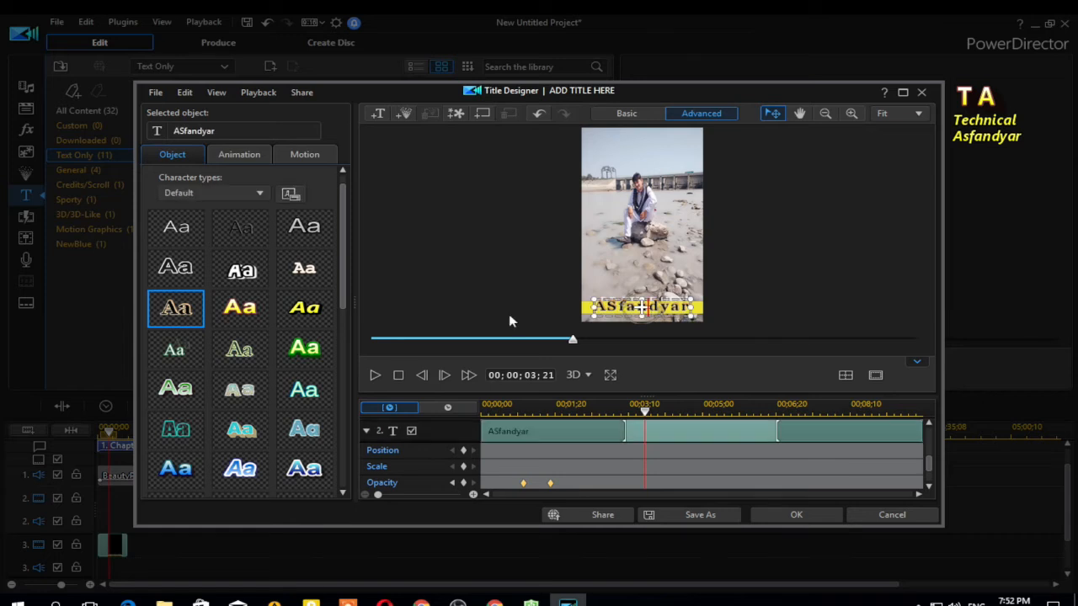
Try a range of other character presets on the name line, including the green glow and navy ones
{"action": "left_click", "coordinate": [234, 311]}
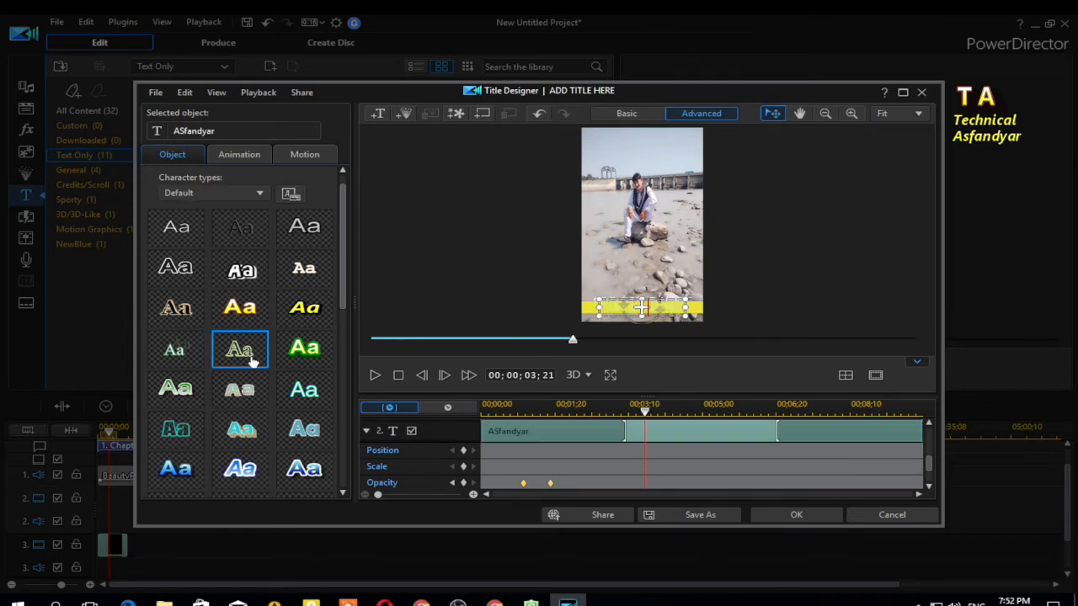
{"action": "left_click", "coordinate": [304, 347]}
{"action": "scroll", "coordinate": [221, 374], "scroll_direction": "down", "scroll_amount": 2}
{"action": "left_click", "coordinate": [187, 354]}
{"action": "left_click", "coordinate": [190, 389]}
{"action": "scroll", "coordinate": [223, 401], "scroll_direction": "down", "scroll_amount": 2}
{"action": "left_click", "coordinate": [238, 386]}
{"action": "left_click", "coordinate": [307, 322]}
{"action": "left_click", "coordinate": [311, 351]}
{"action": "left_click", "coordinate": [244, 401]}
{"action": "left_click", "coordinate": [174, 398]}
{"action": "left_click", "coordinate": [247, 437]}
{"action": "scroll", "coordinate": [307, 431], "scroll_direction": "down", "scroll_amount": 3}
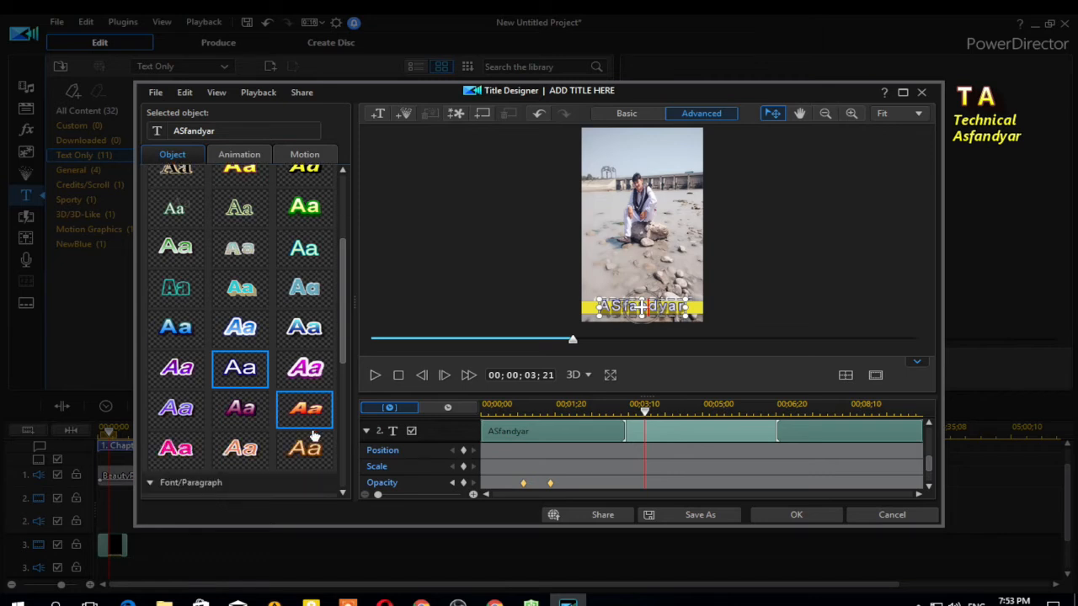
Try the gold and pink character presets on the name line and apply the dark magenta bevelled one
{"action": "left_click", "coordinate": [311, 408]}
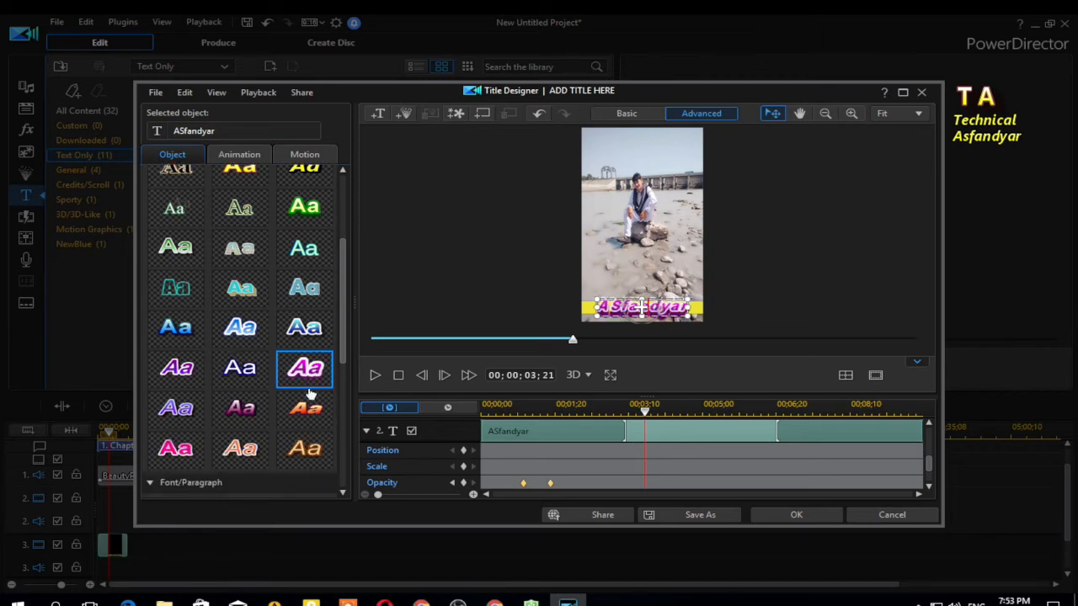
{"action": "left_click", "coordinate": [307, 446]}
{"action": "left_click", "coordinate": [184, 454]}
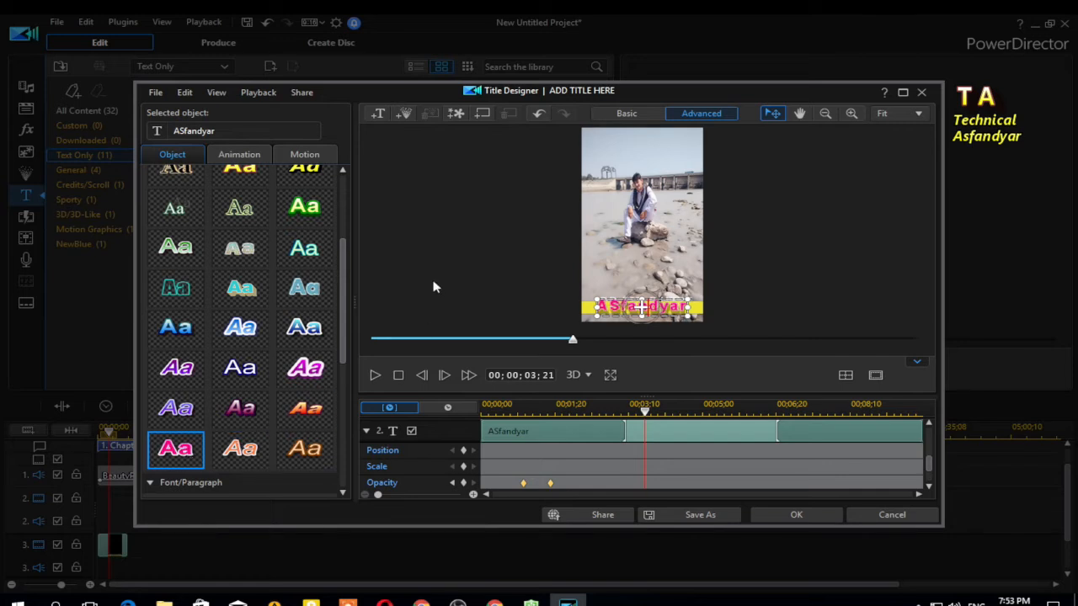
{"action": "left_click", "coordinate": [242, 416]}
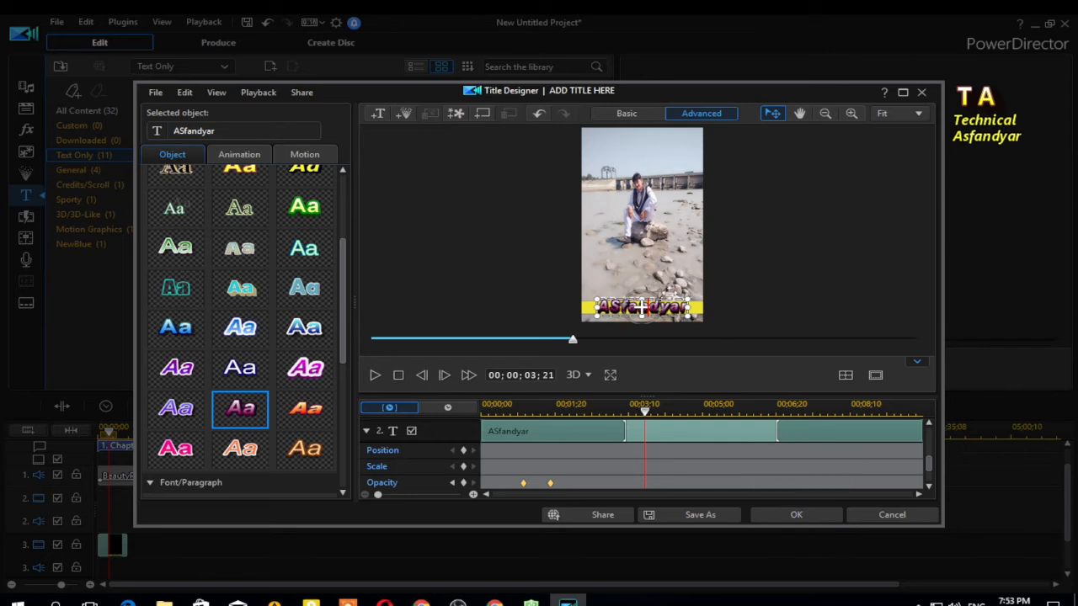
Move the ADD TITLE HERE line up above the yellow strip and replace its text with "Subscribe"
{"action": "left_click", "coordinate": [669, 291]}
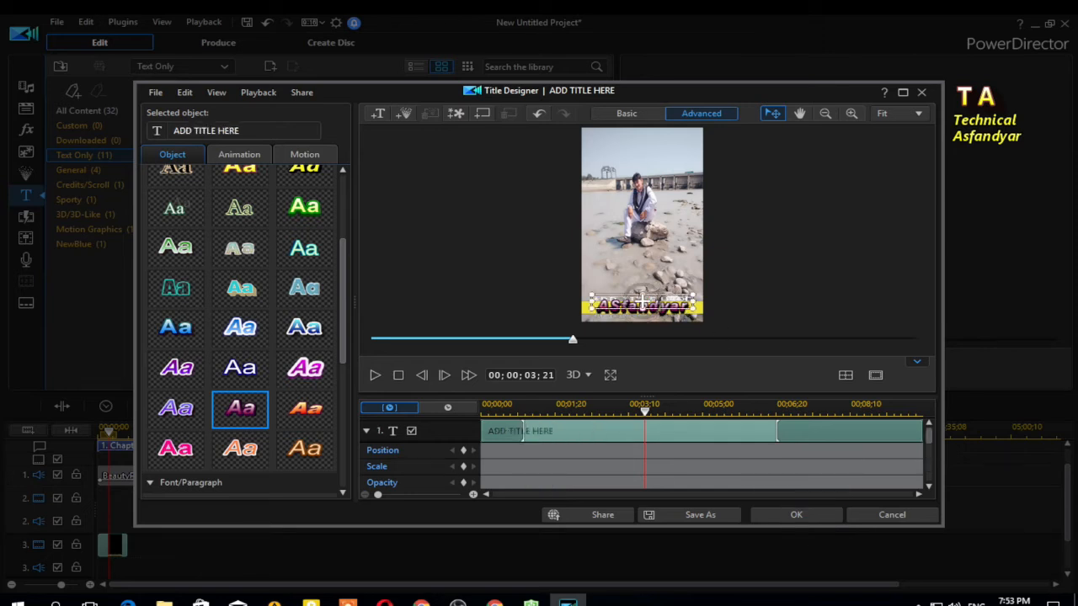
{"action": "left_click_drag", "start_coordinate": [642, 300], "coordinate": [640, 268]}
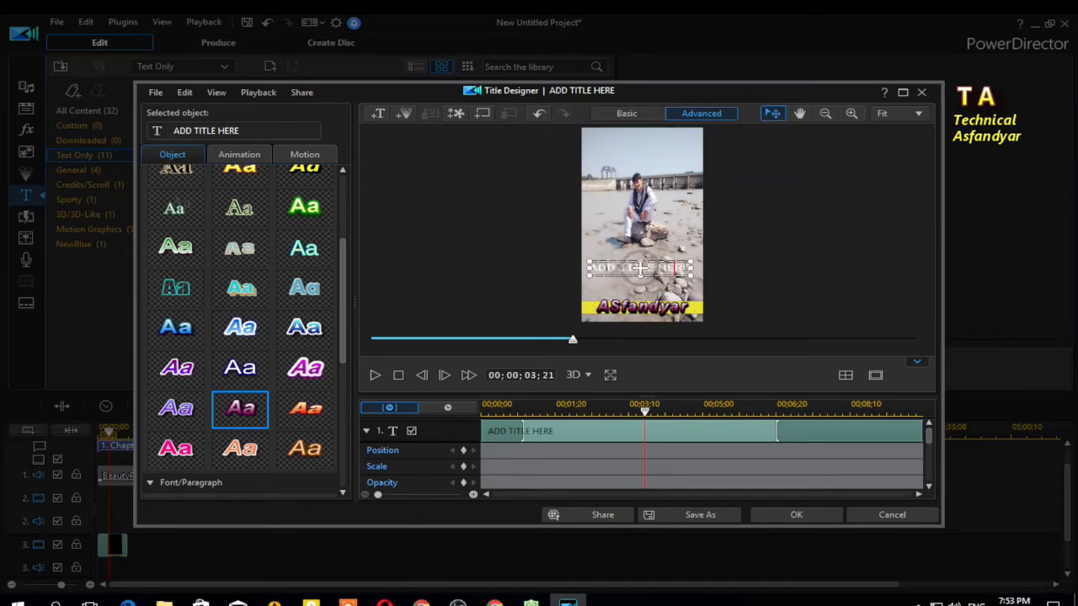
{"action": "double_click", "coordinate": [640, 268]}
{"action": "key", "text": "BackSpace"}
{"action": "type", "text": "Suy"}
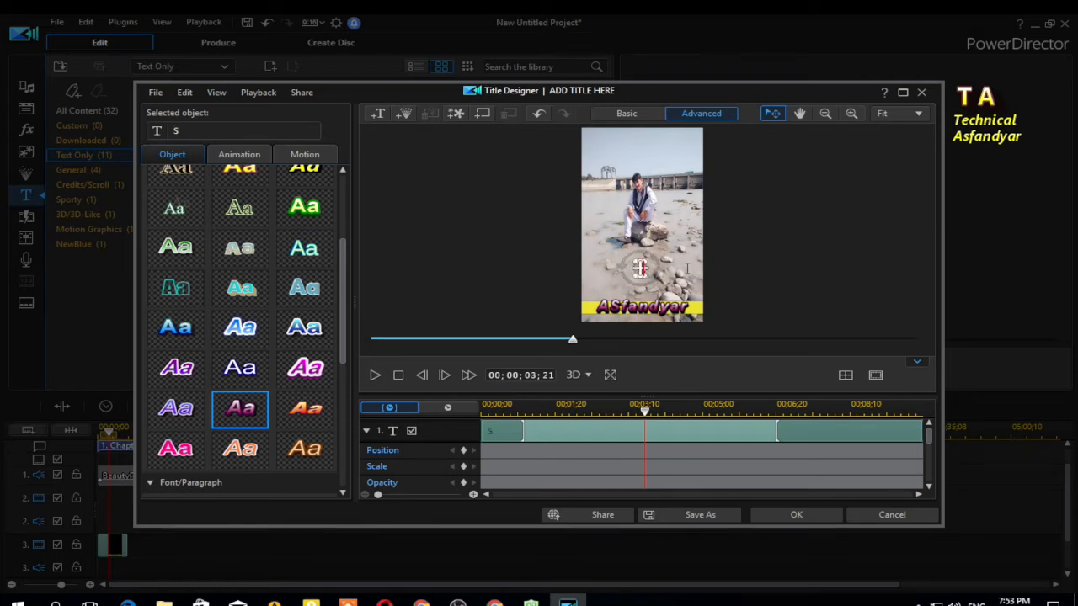
{"action": "type", "text": "scribe"}
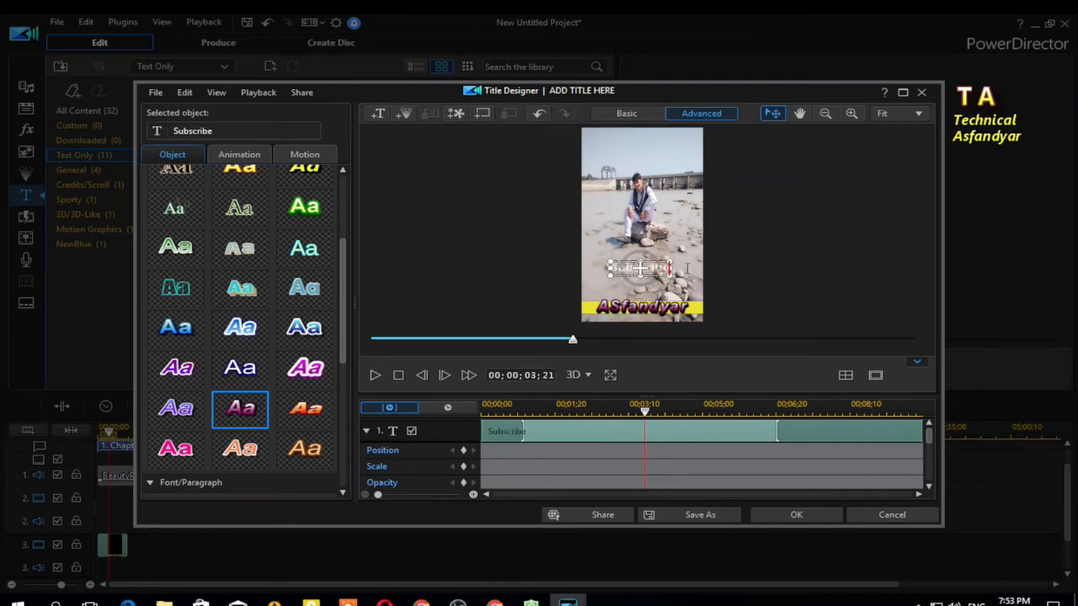
Try the magenta, pink and yellow-red character presets on the Subscribe line and apply the brown outlined serif one
{"action": "key", "text": "ctrl+a"}
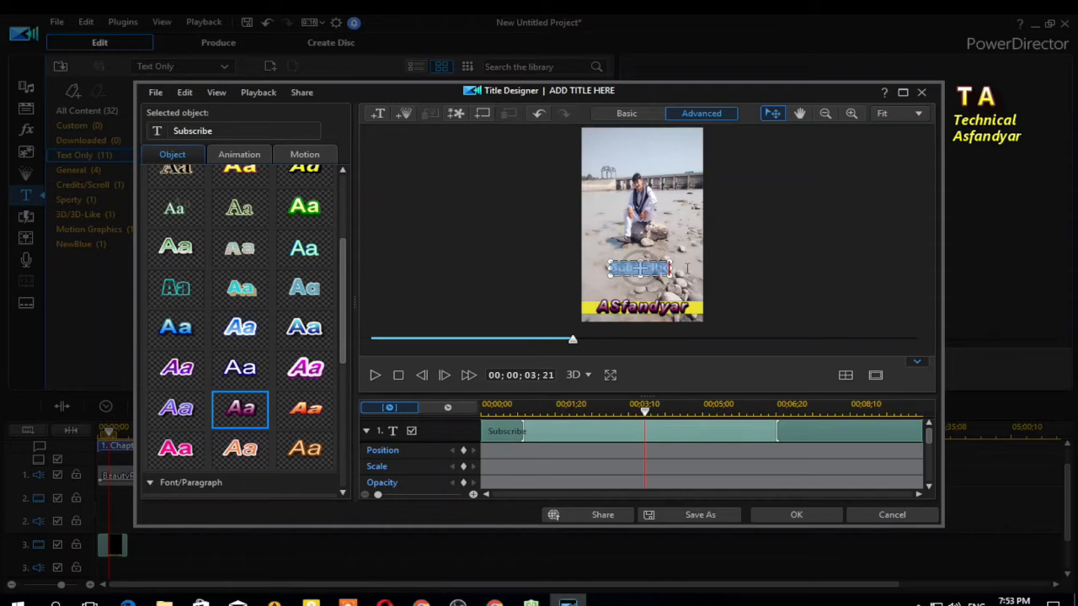
{"action": "left_click", "coordinate": [296, 373]}
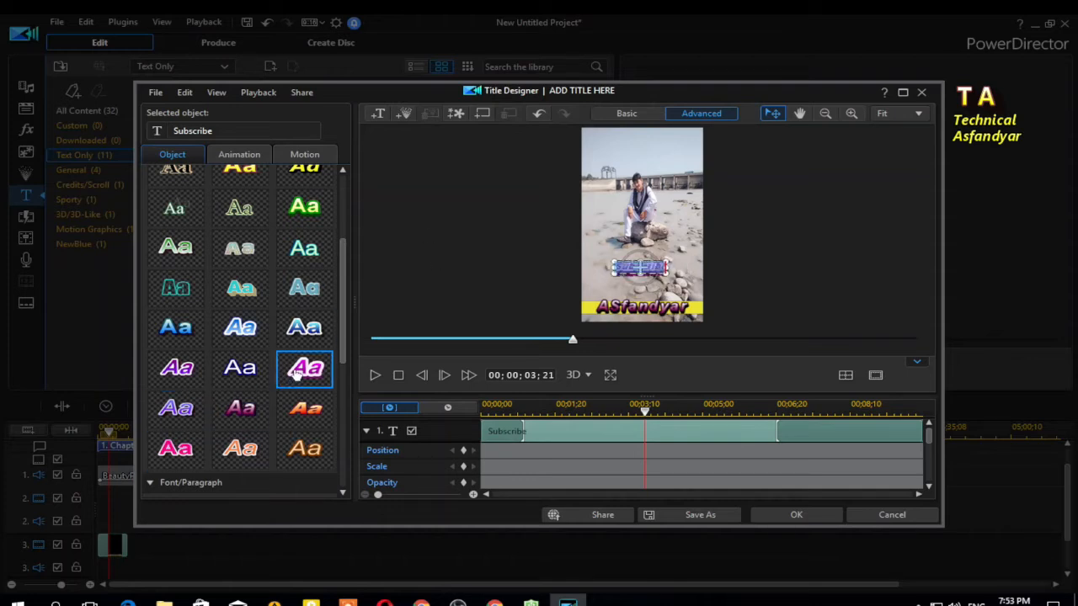
{"action": "left_click", "coordinate": [174, 448]}
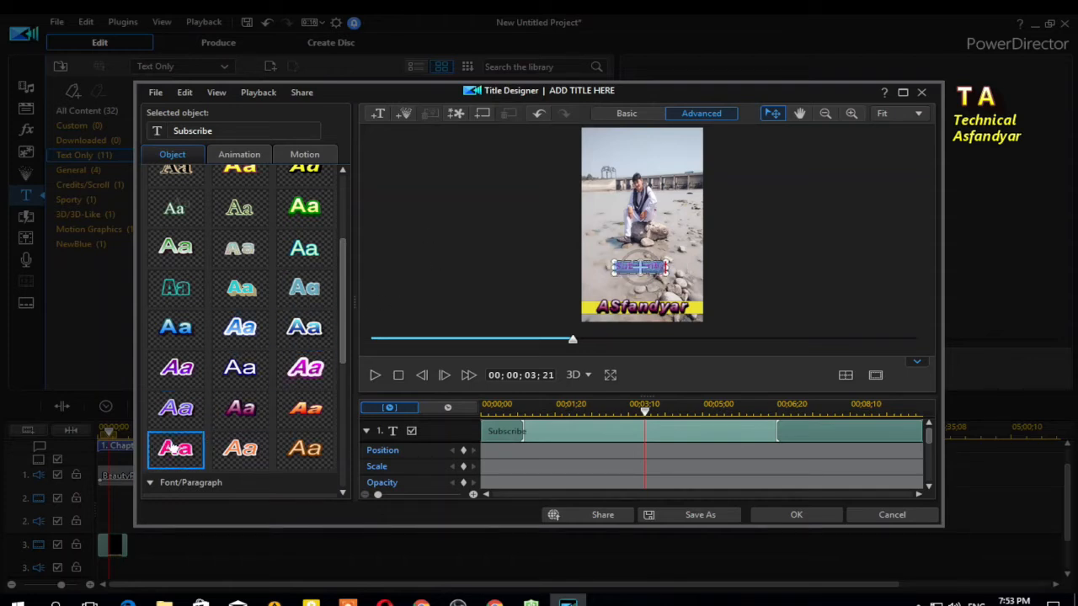
{"action": "scroll", "coordinate": [193, 374], "scroll_direction": "up", "scroll_amount": 2}
{"action": "left_click", "coordinate": [234, 233]}
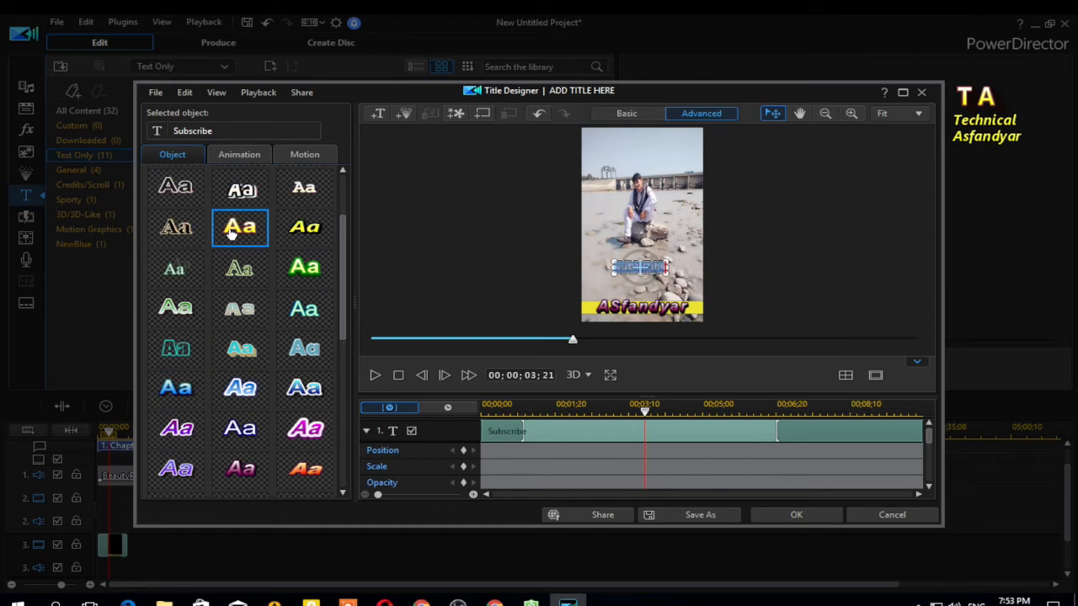
{"action": "scroll", "coordinate": [278, 354], "scroll_direction": "down", "scroll_amount": 1}
{"action": "scroll", "coordinate": [179, 268], "scroll_direction": "up", "scroll_amount": 1}
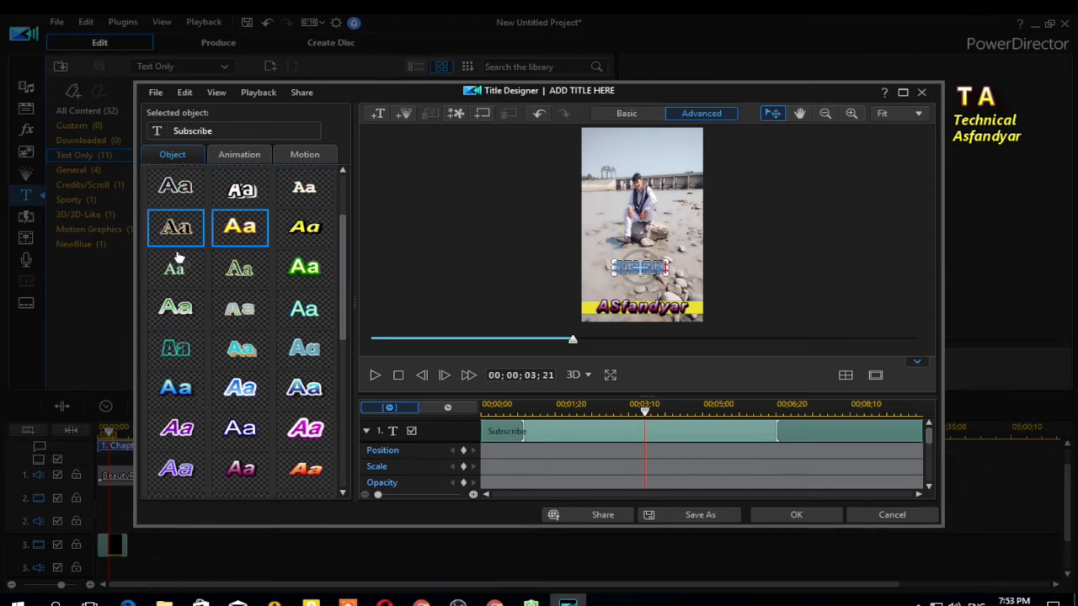
{"action": "left_click", "coordinate": [178, 229]}
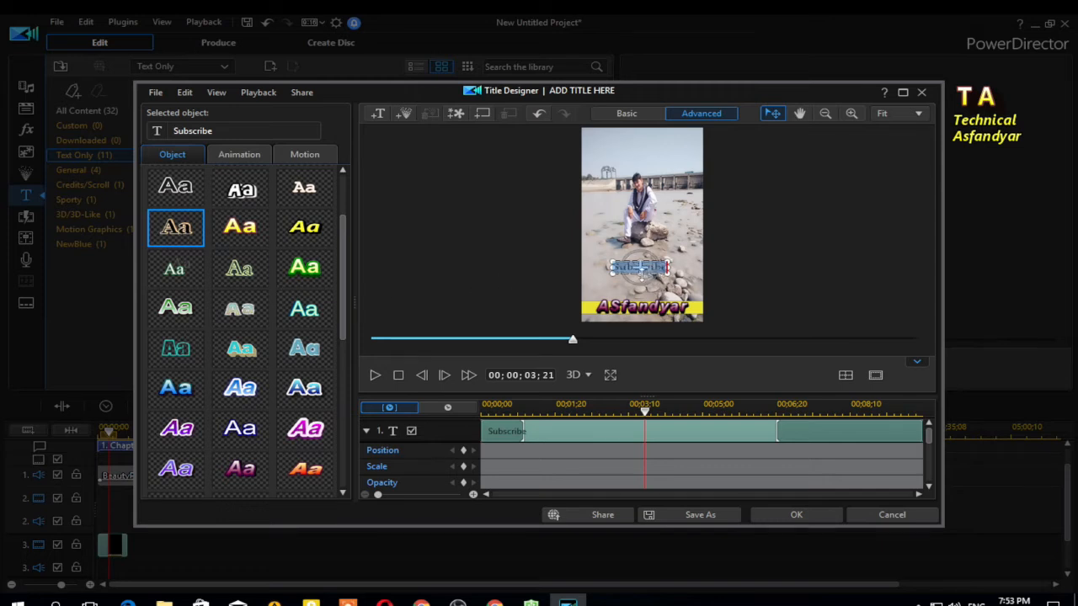
Enlarge the Subscribe line to almost the frame's width, centre it just above the yellow strip and apply the title design
{"action": "left_click_drag", "start_coordinate": [641, 273], "coordinate": [640, 277]}
{"action": "left_click", "coordinate": [666, 253]}
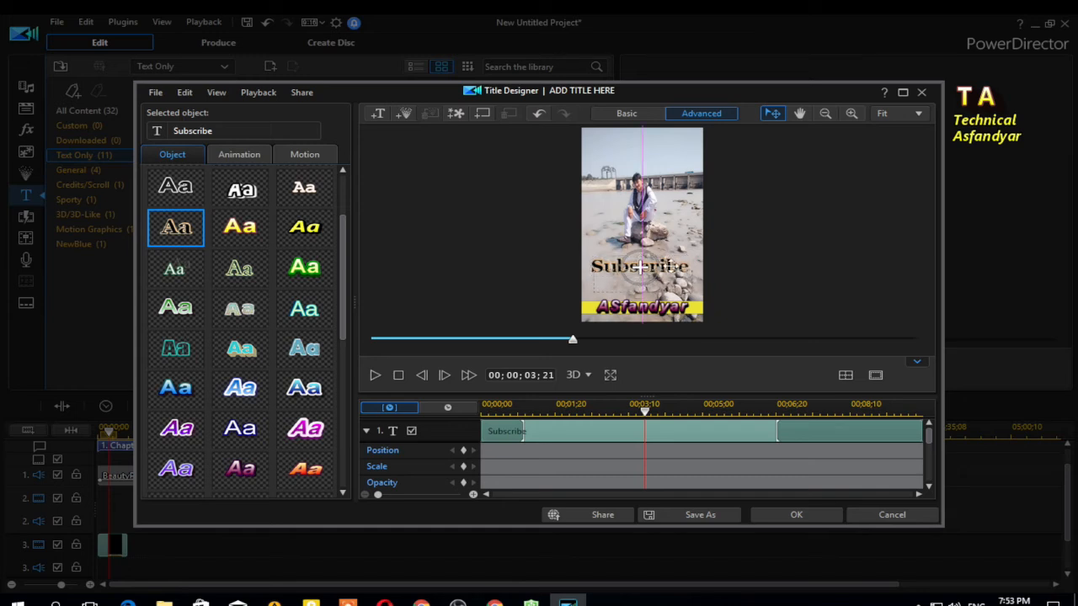
{"action": "left_click_drag", "start_coordinate": [640, 267], "coordinate": [647, 287]}
{"action": "left_click", "coordinate": [675, 275]}
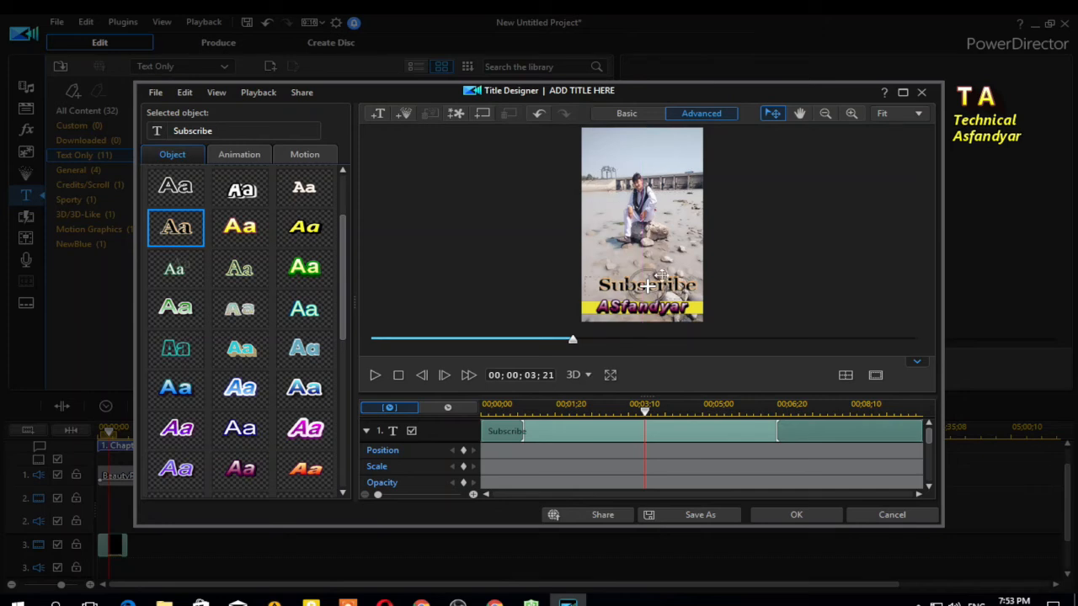
{"action": "left_click", "coordinate": [670, 271]}
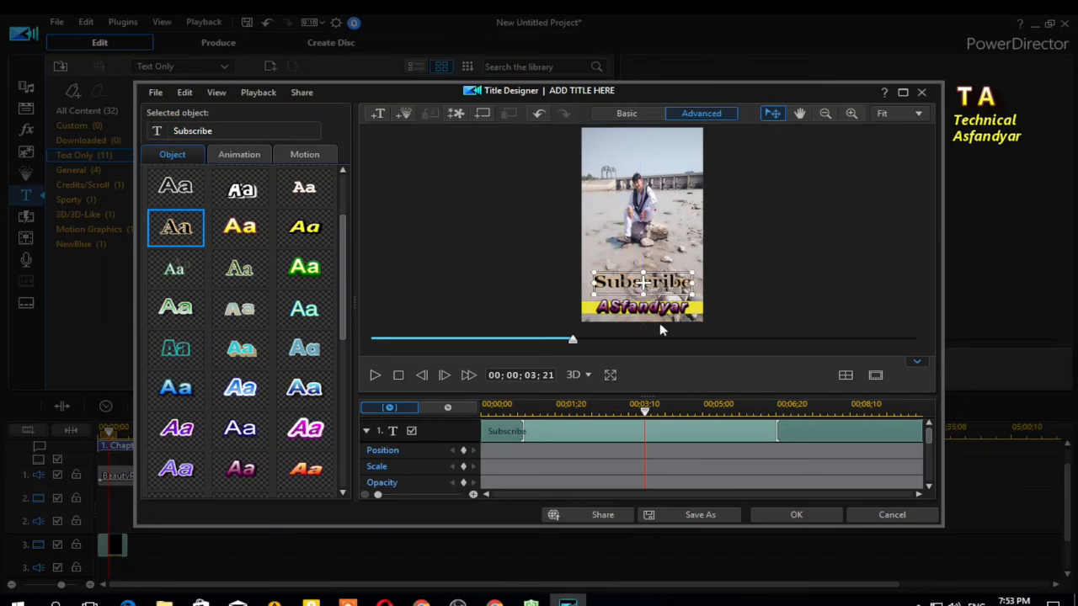
{"action": "left_click", "coordinate": [793, 517]}
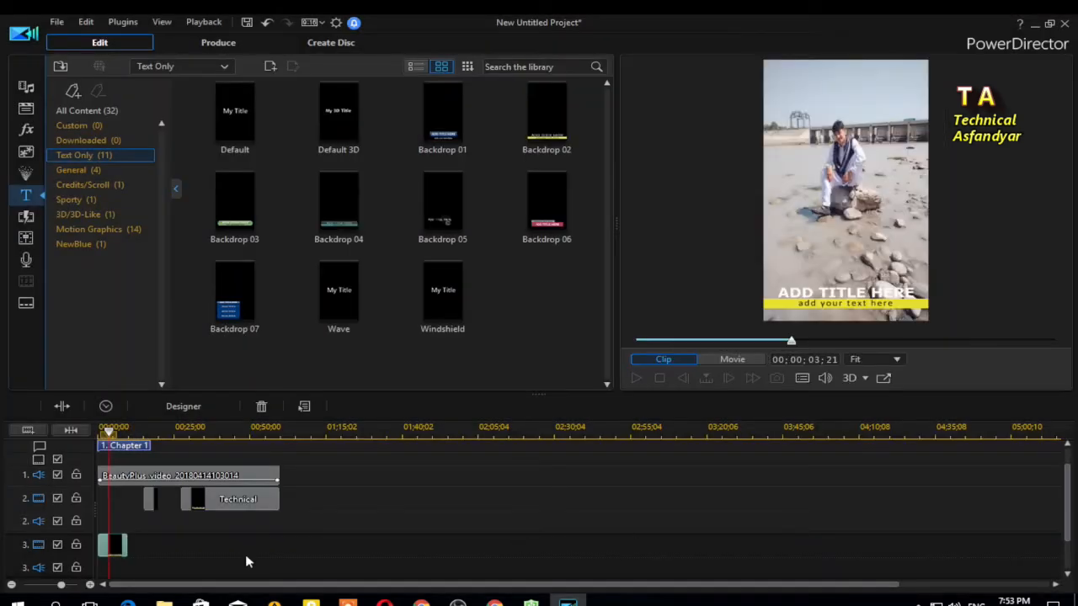
{"action": "left_click", "coordinate": [193, 558]}
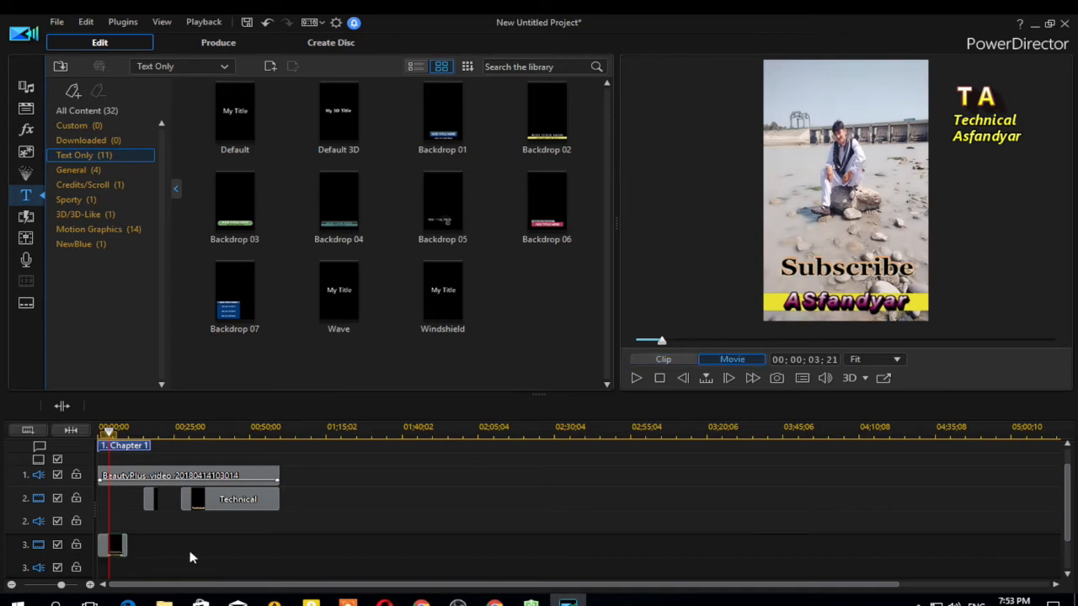
Extend the Subscribe title clip on track 3 to the end of the video and return the playhead to the start
{"action": "left_click", "coordinate": [125, 546]}
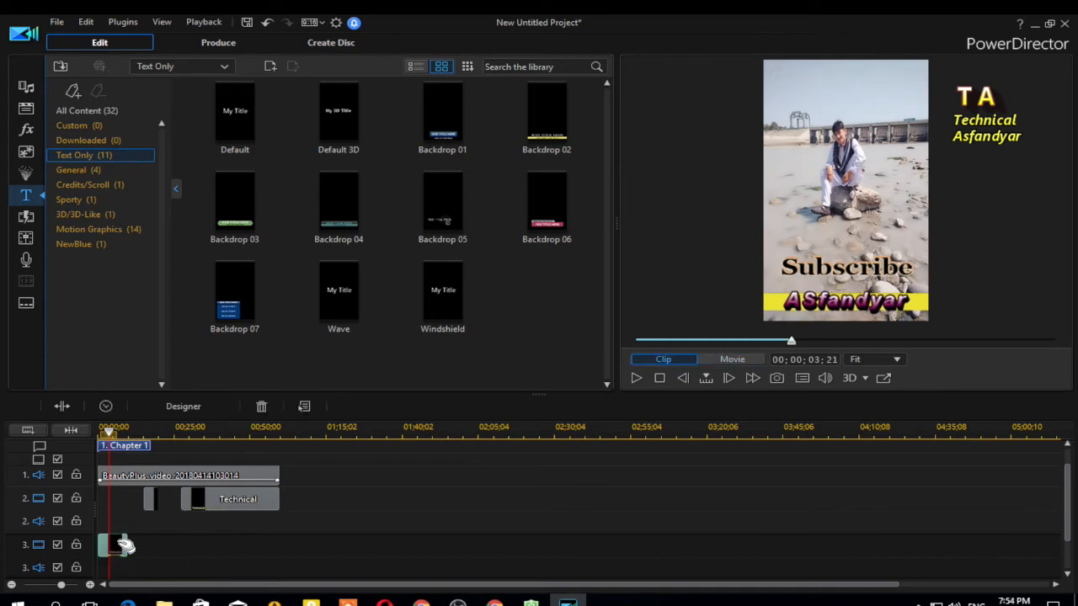
{"action": "left_click_drag", "start_coordinate": [127, 548], "coordinate": [277, 552]}
{"action": "left_click", "coordinate": [279, 435]}
{"action": "left_click_drag", "start_coordinate": [279, 435], "coordinate": [87, 430]}
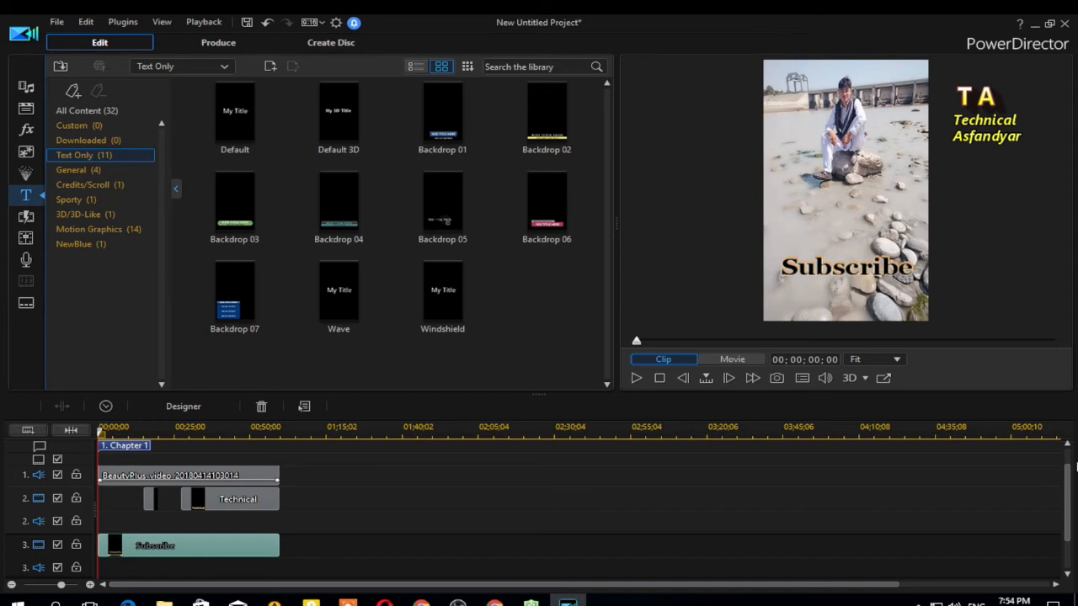
Unlink the video and audio of the BeautyPlus clip on track 1 and select each part on its own
{"action": "left_click_drag", "start_coordinate": [1068, 474], "coordinate": [1068, 447]}
{"action": "left_click", "coordinate": [202, 501]}
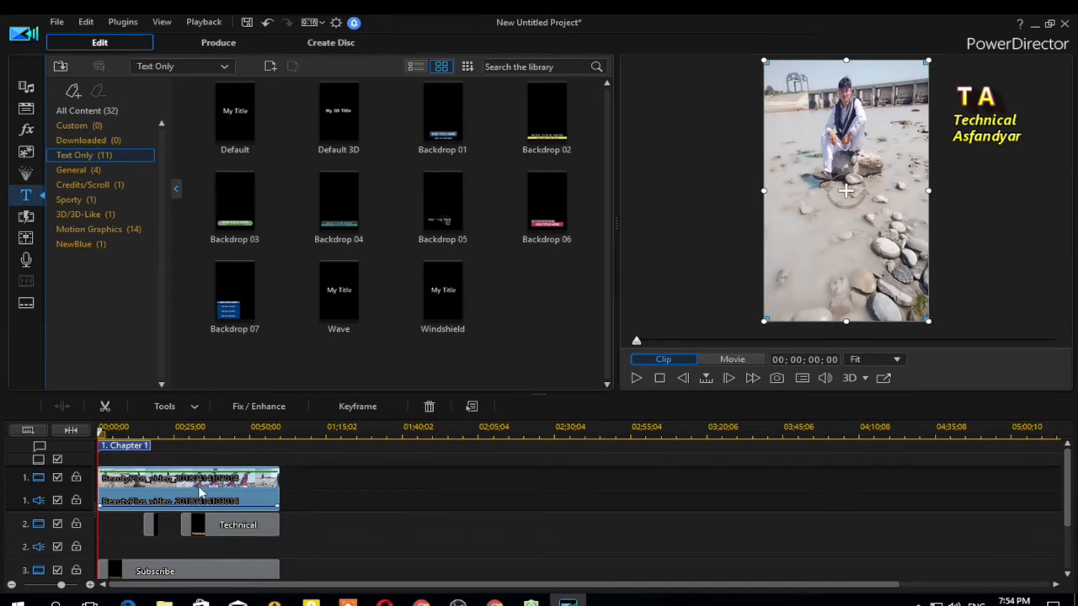
{"action": "right_click", "coordinate": [200, 491]}
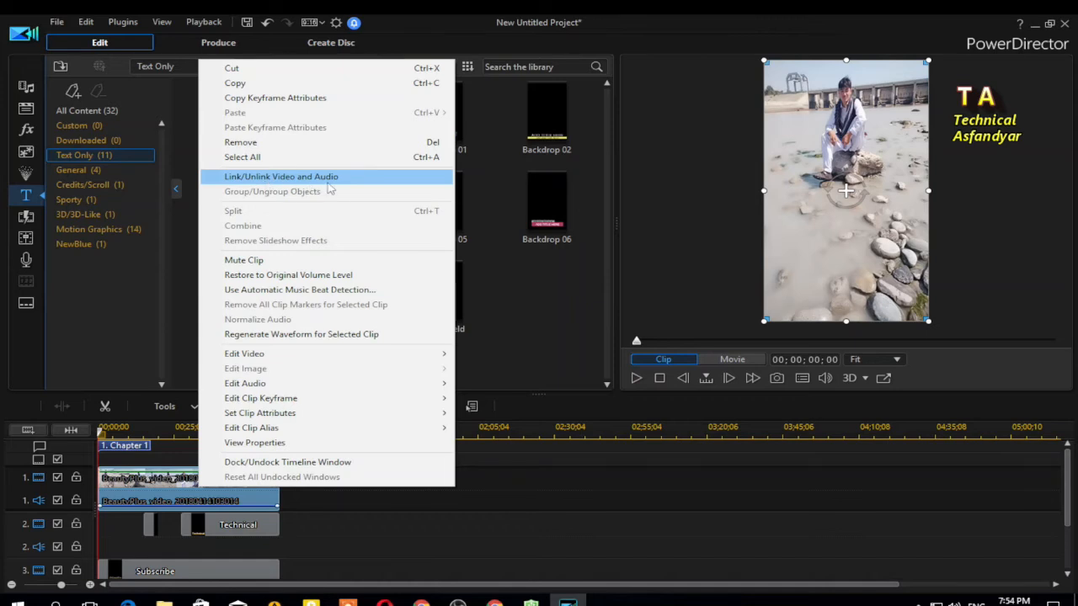
{"action": "left_click", "coordinate": [270, 180]}
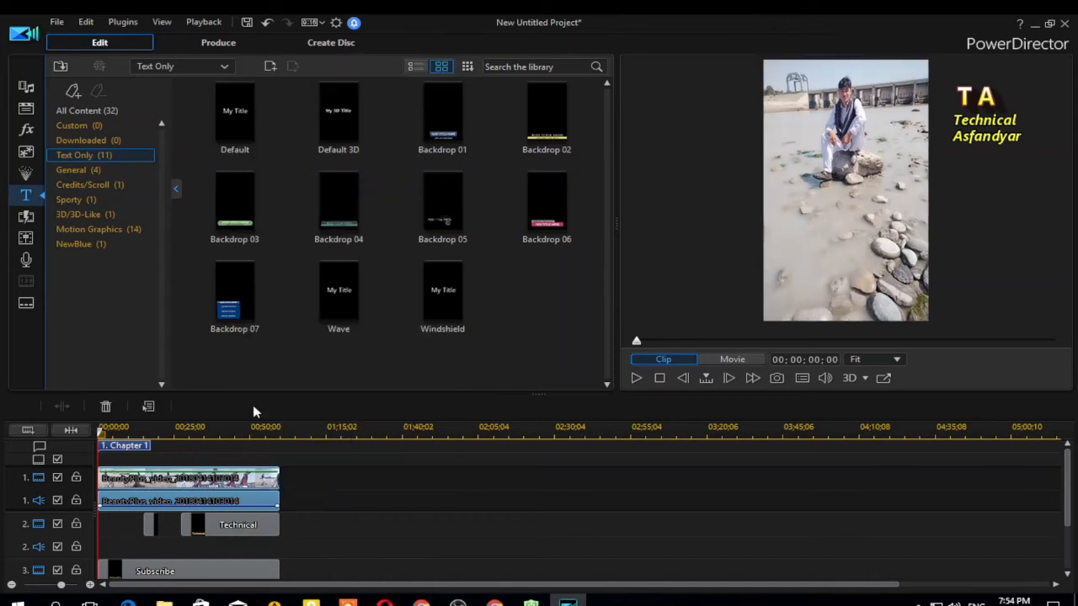
{"action": "left_click", "coordinate": [509, 510]}
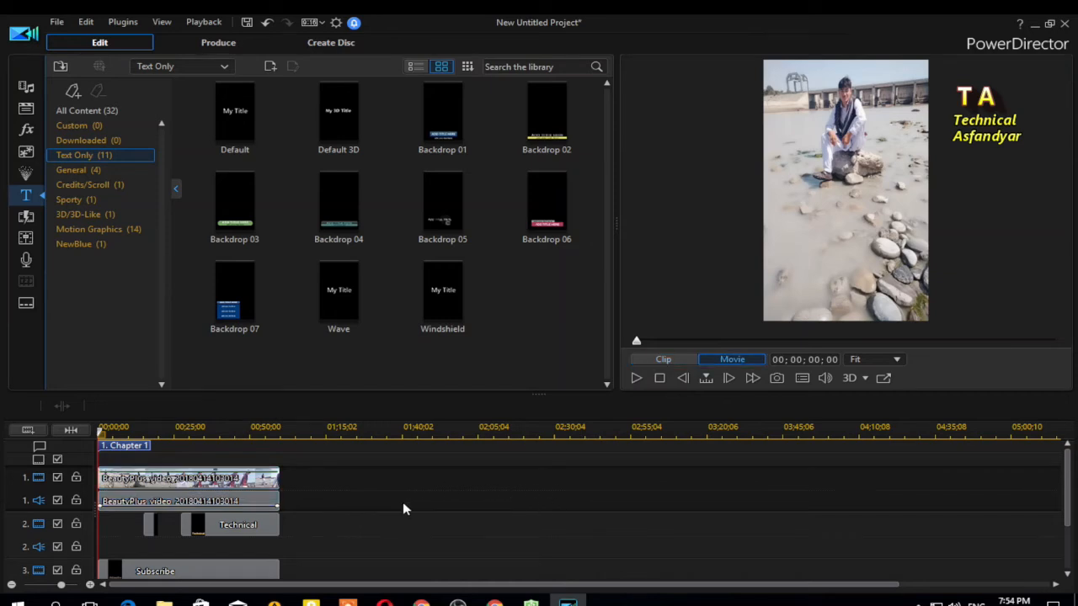
{"action": "left_click", "coordinate": [231, 500]}
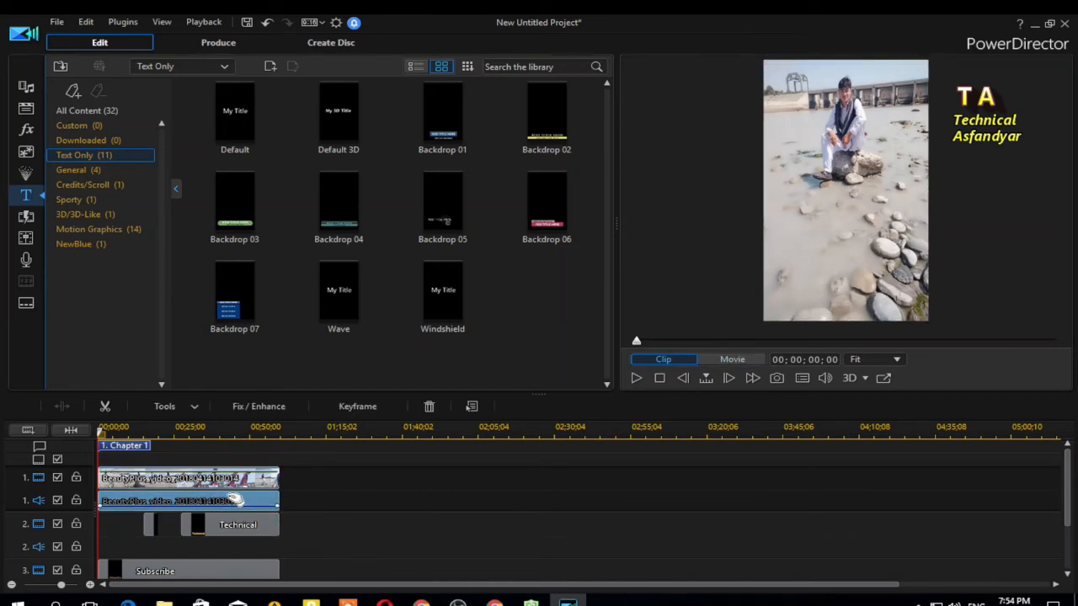
{"action": "left_click", "coordinate": [221, 482]}
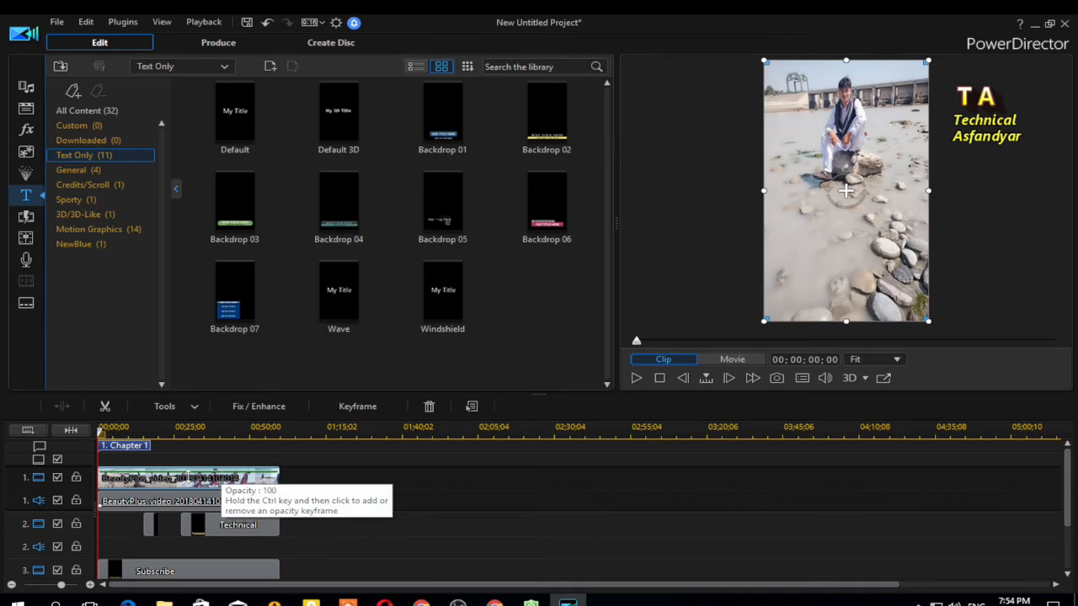
Move the detached BeautyPlus audio along track 1 well past the video's end and play the movie from the start
{"action": "left_click_drag", "start_coordinate": [188, 506], "coordinate": [525, 502]}
{"action": "left_click", "coordinate": [256, 484]}
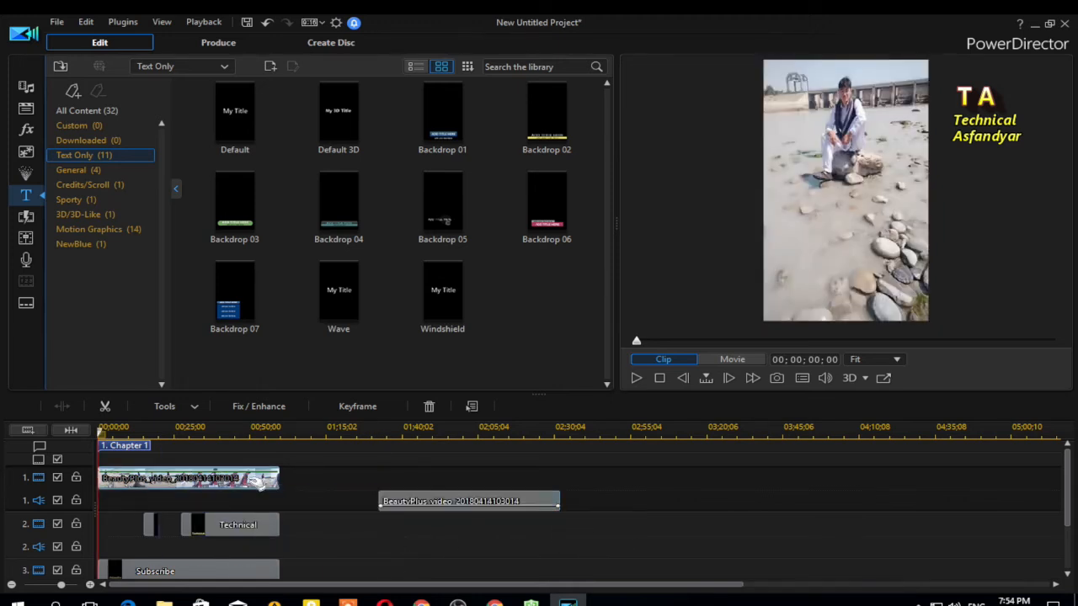
{"action": "left_click", "coordinate": [636, 378]}
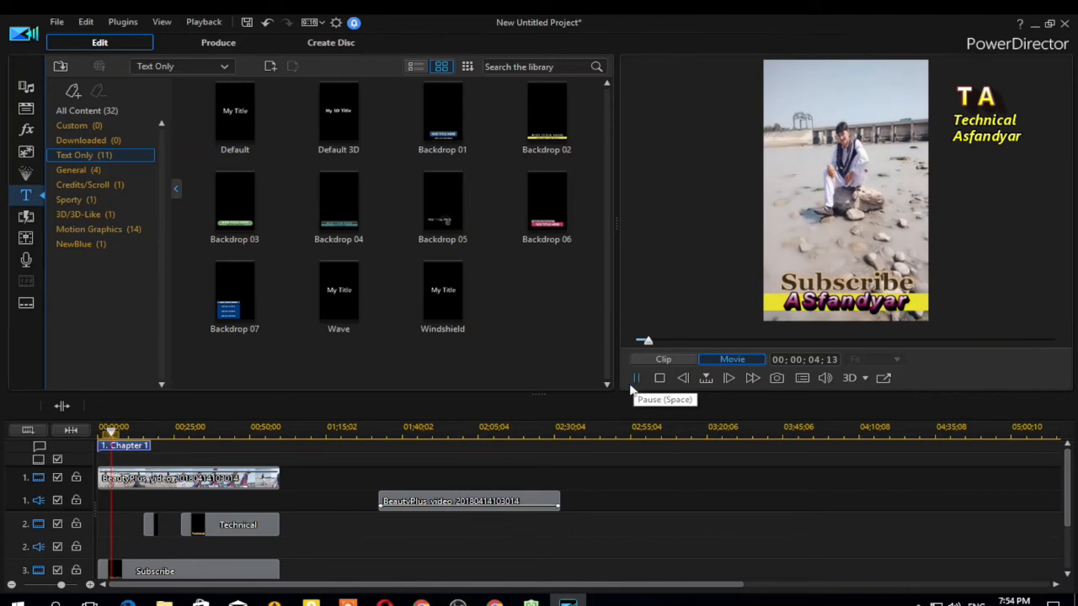
{"action": "left_click", "coordinate": [462, 502]}
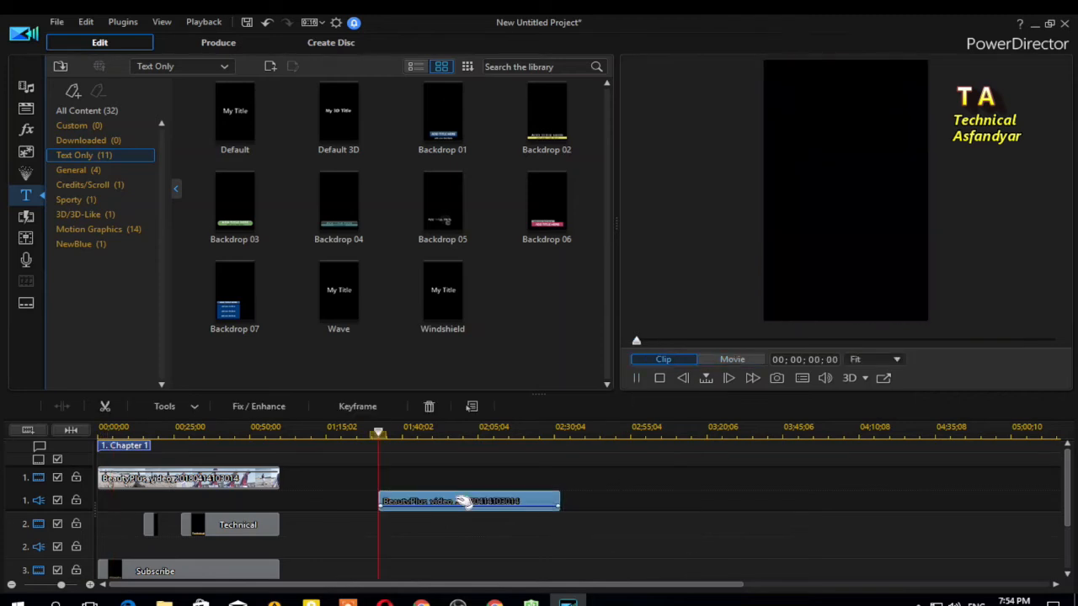
{"action": "left_click", "coordinate": [155, 503]}
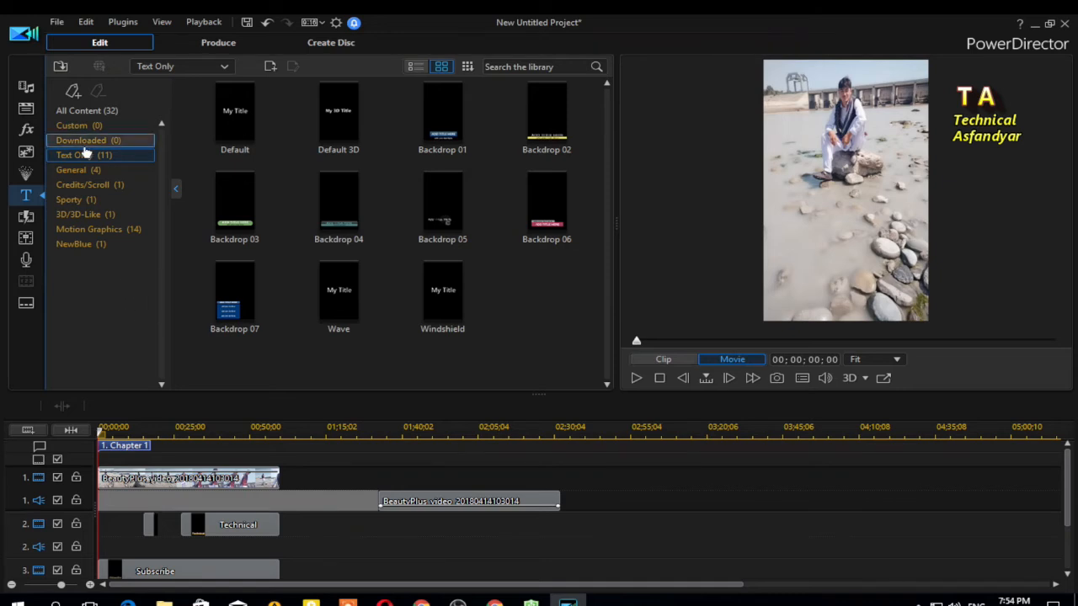
Import the "Youtube Music - Elektronomia - Sky High" audio file from the Music folder in Downloads into the media library
{"action": "left_click", "coordinate": [25, 89]}
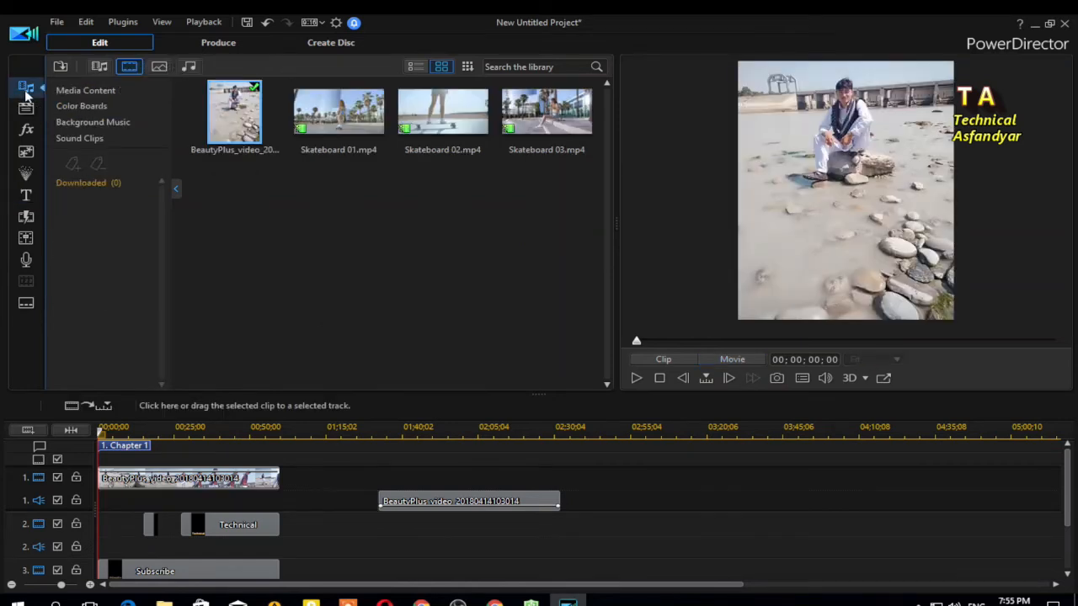
{"action": "left_click", "coordinate": [191, 71]}
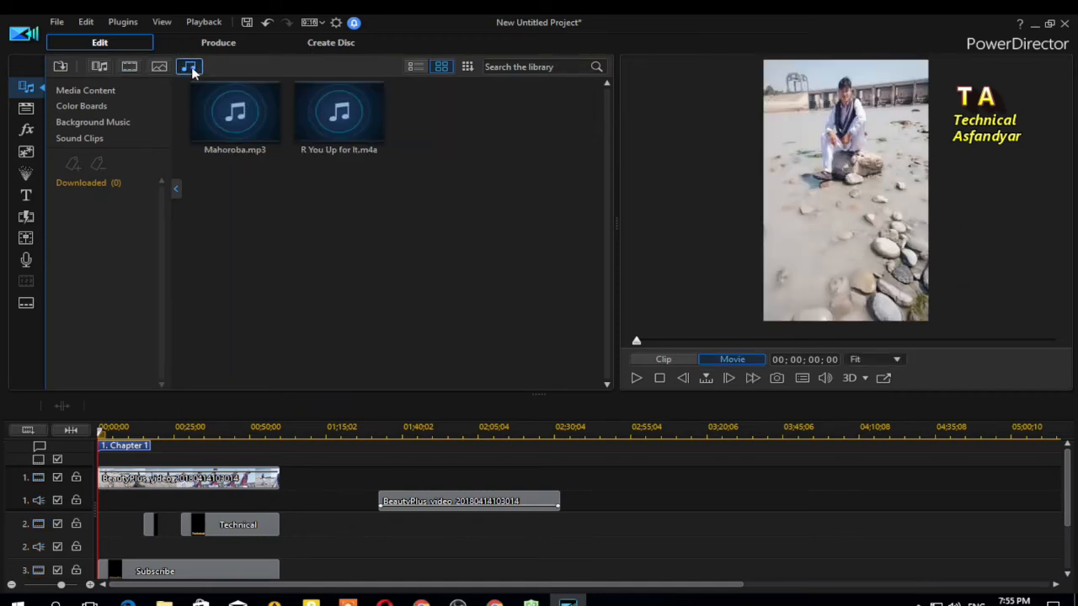
{"action": "left_click", "coordinate": [65, 75]}
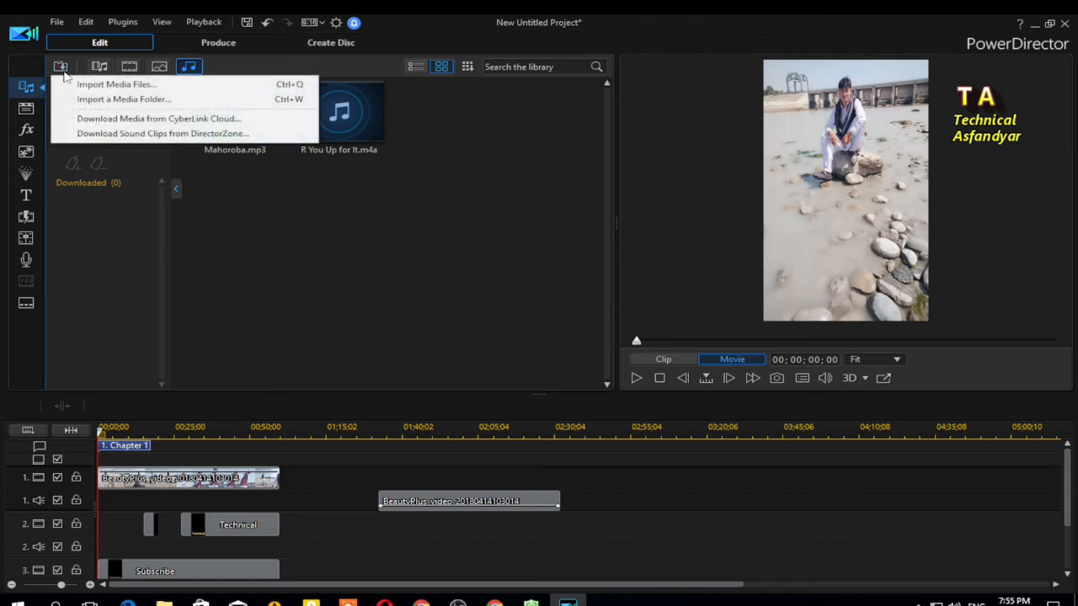
{"action": "left_click", "coordinate": [77, 86]}
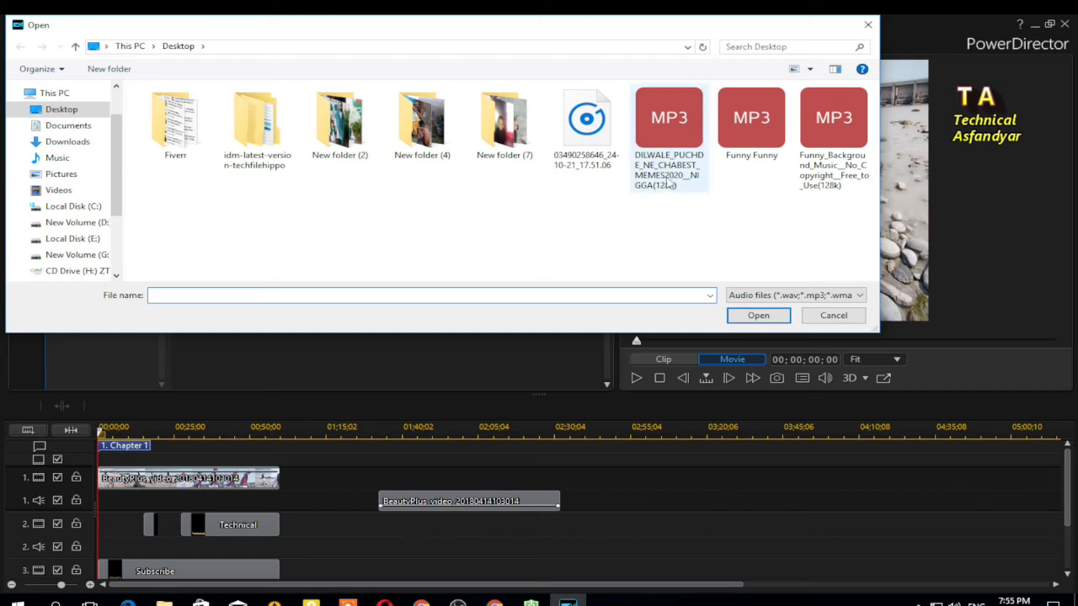
{"action": "left_click", "coordinate": [71, 142]}
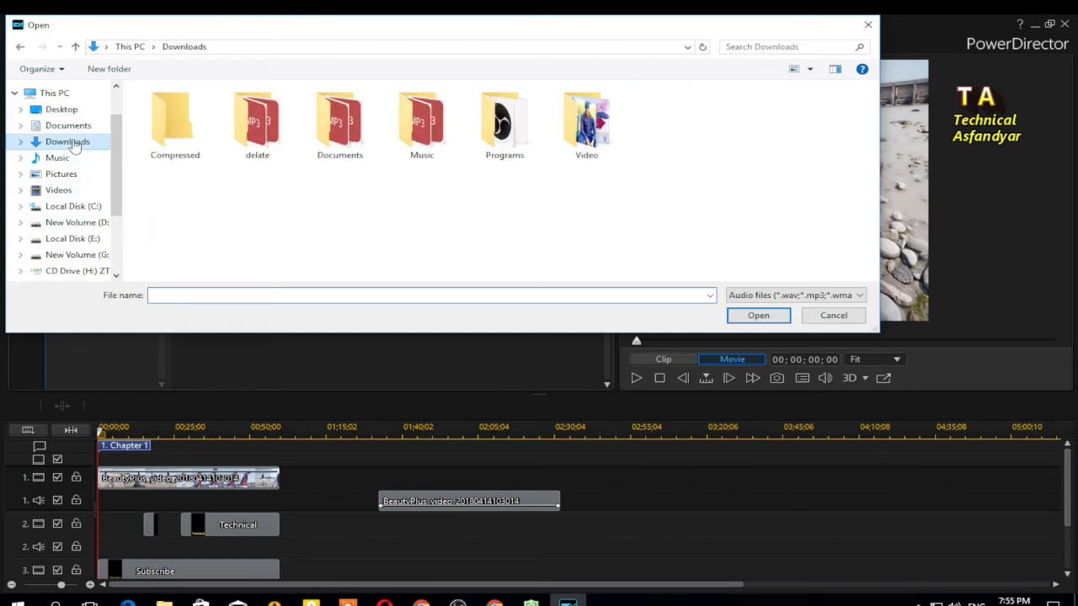
{"action": "double_click", "coordinate": [423, 142]}
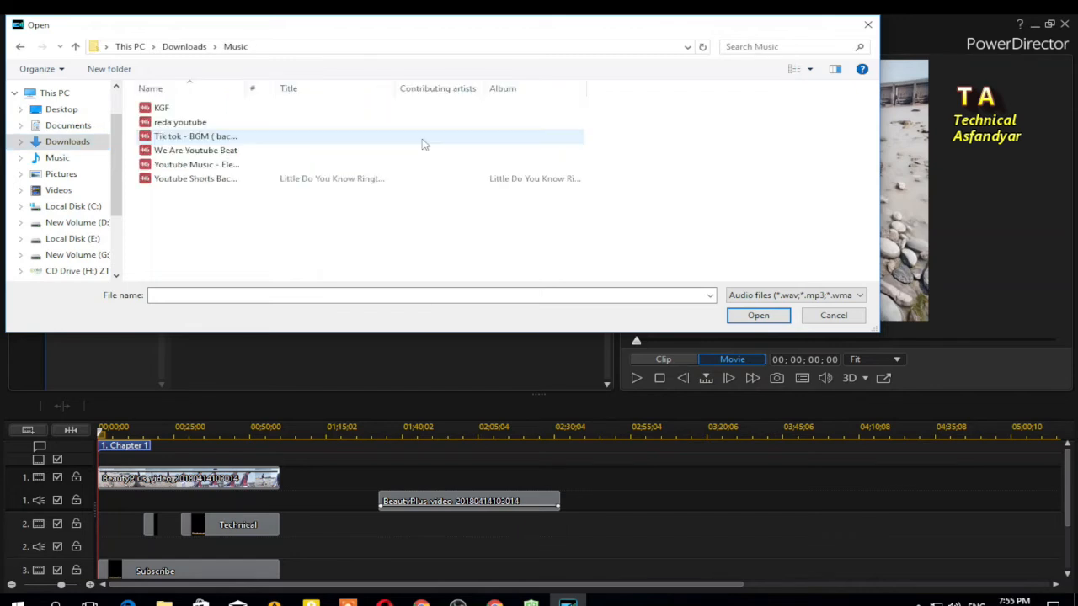
{"action": "left_click", "coordinate": [195, 155]}
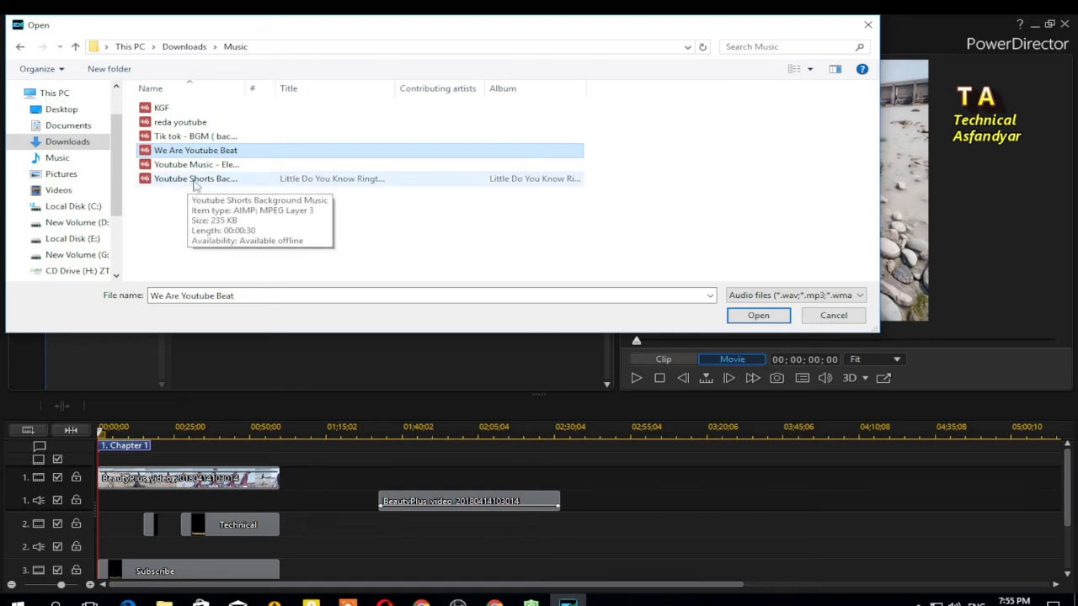
{"action": "left_click", "coordinate": [200, 185]}
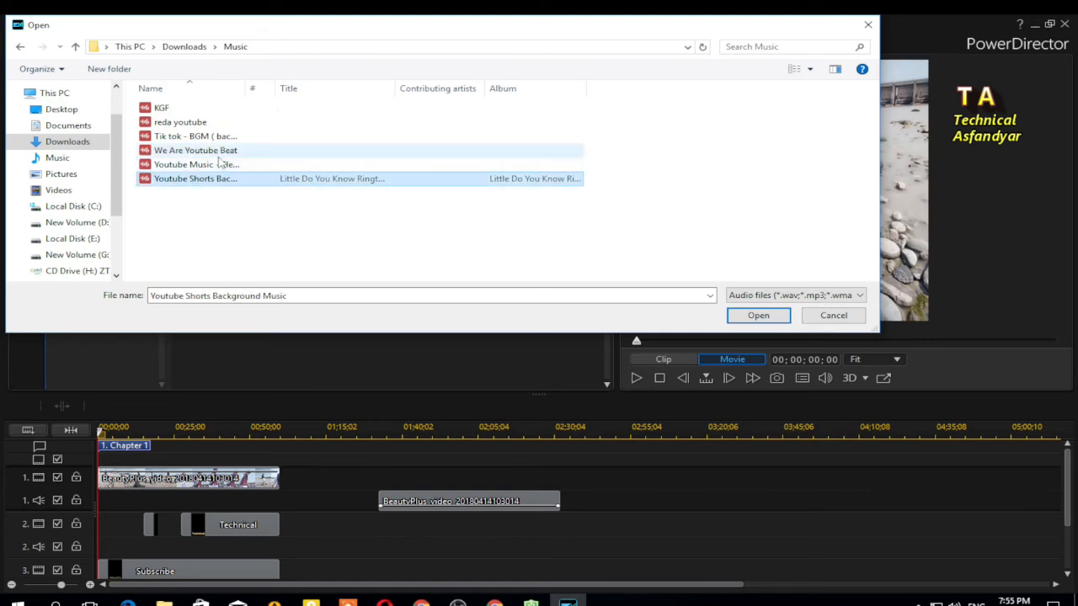
{"action": "left_click", "coordinate": [217, 153]}
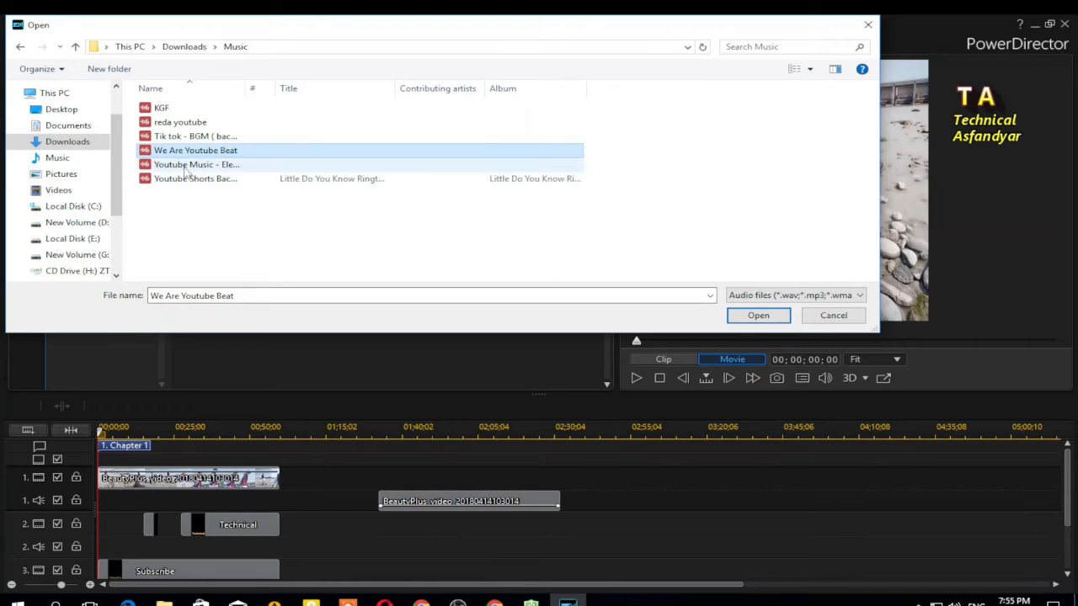
{"action": "left_click", "coordinate": [187, 167]}
{"action": "left_click", "coordinate": [749, 318]}
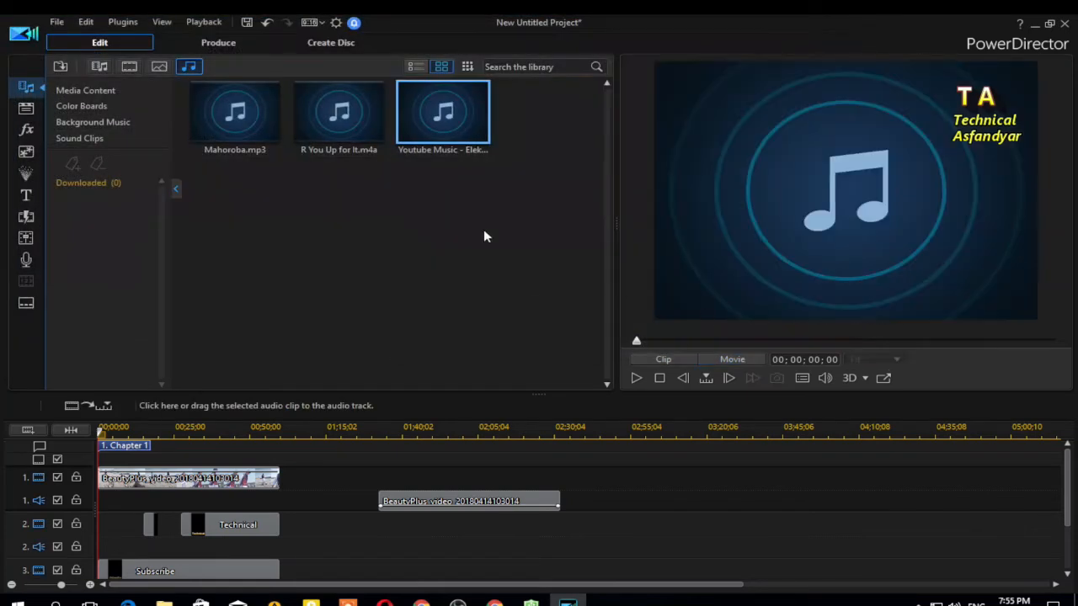
Place the imported Youtube Music clip at the start of audio track 1 and play a short preview
{"action": "left_click_drag", "start_coordinate": [434, 146], "coordinate": [103, 501]}
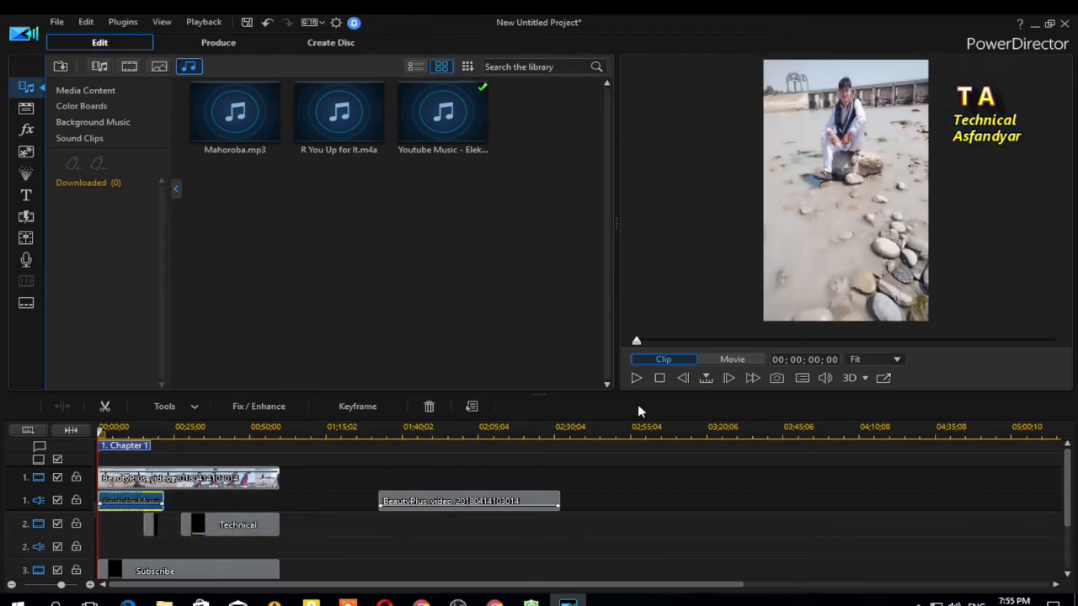
{"action": "left_click", "coordinate": [637, 378]}
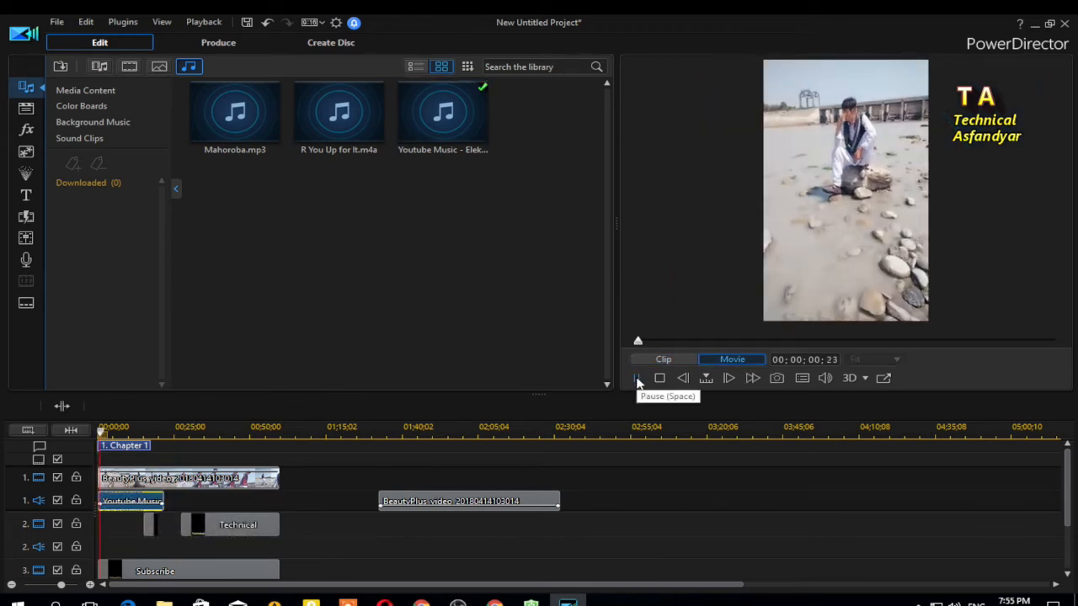
{"action": "left_click", "coordinate": [636, 378]}
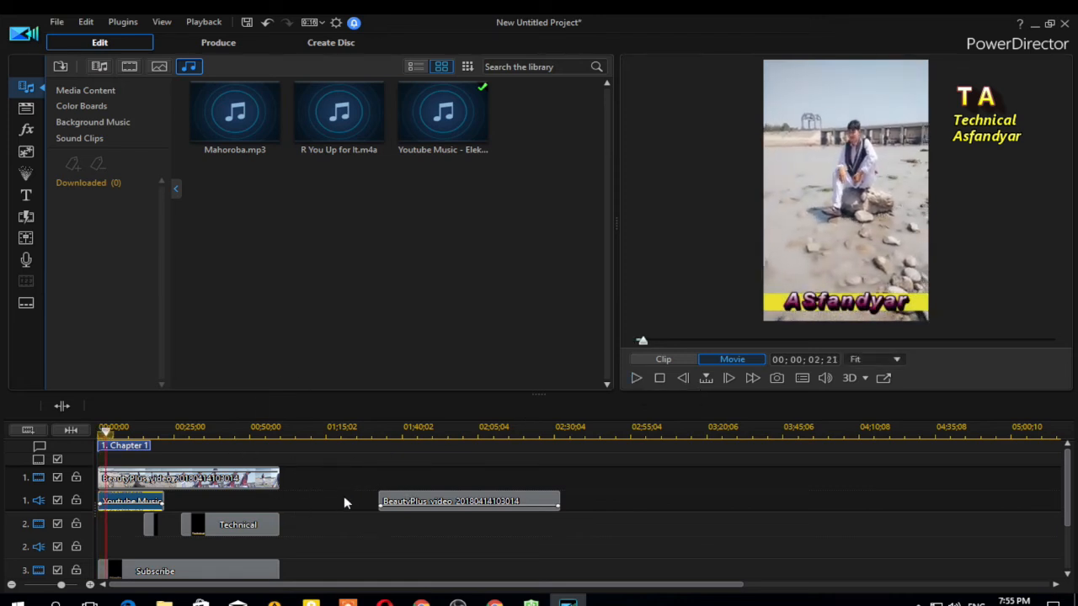
Move the detached BeautyPlus audio back along track 1 so it starts just before the end of the video
{"action": "left_click_drag", "start_coordinate": [415, 501], "coordinate": [214, 499]}
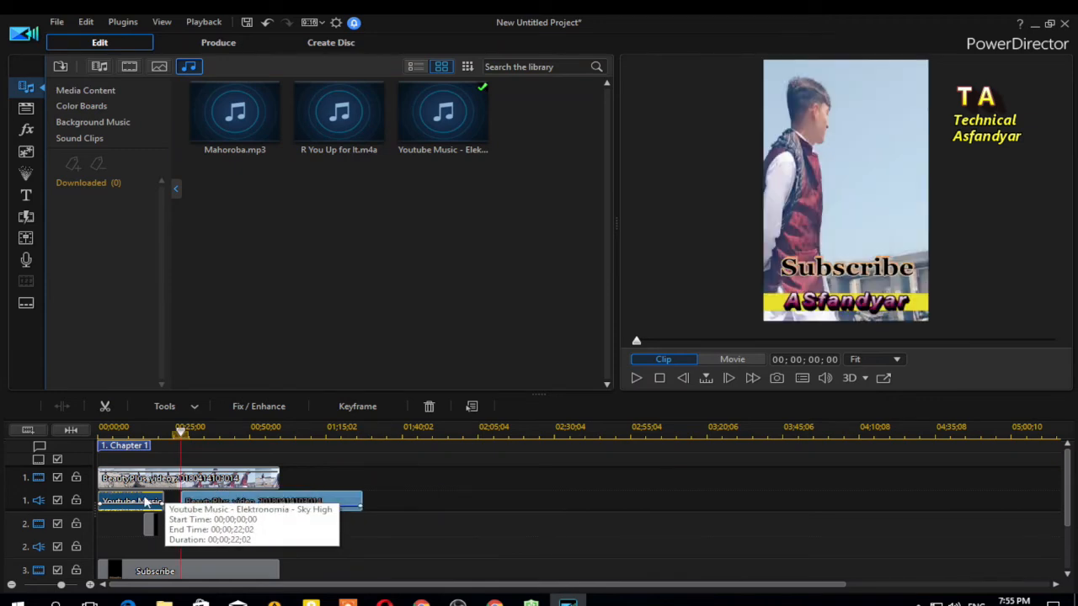
{"action": "left_click_drag", "start_coordinate": [241, 500], "coordinate": [328, 499]}
{"action": "scroll", "coordinate": [1069, 482], "scroll_direction": "down", "scroll_amount": 1}
{"action": "mouse_move", "coordinate": [1069, 482]}
{"action": "left_mouse_down"}
{"action": "mouse_move", "coordinate": [1074, 512]}
{"action": "mouse_move", "coordinate": [1074, 485]}
{"action": "left_mouse_up"}
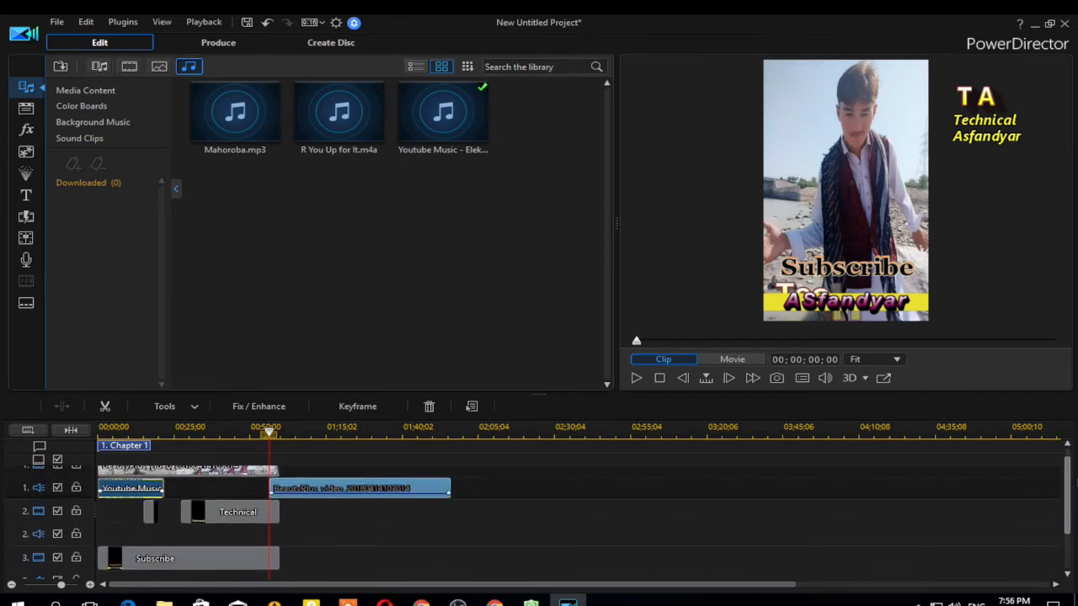
Browse all title templates and preview the Clover_01 and Clover_03 designs
{"action": "left_click", "coordinate": [26, 199]}
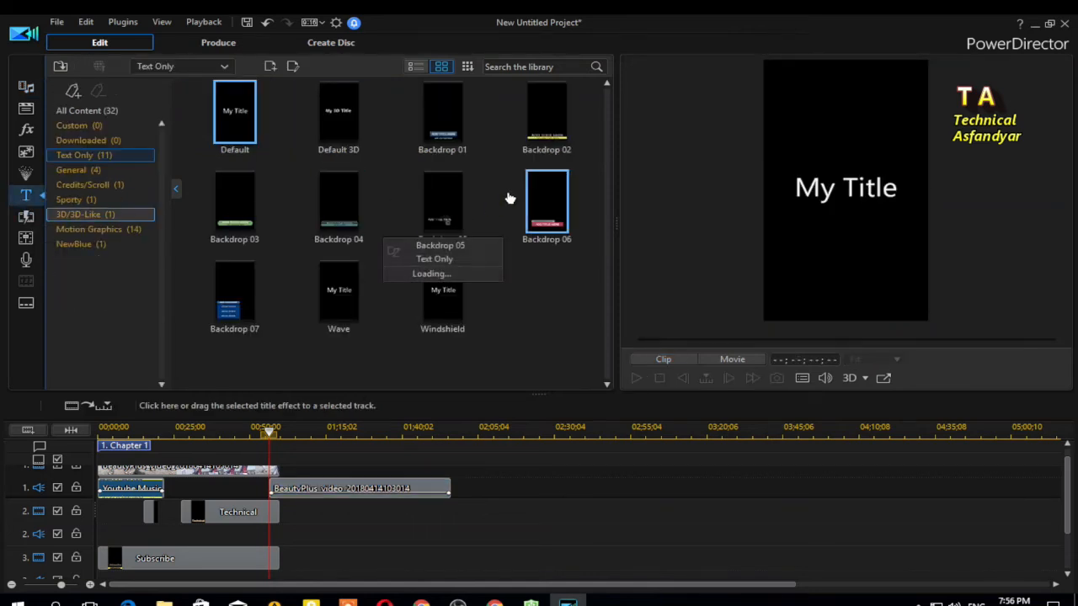
{"action": "left_click", "coordinate": [87, 111]}
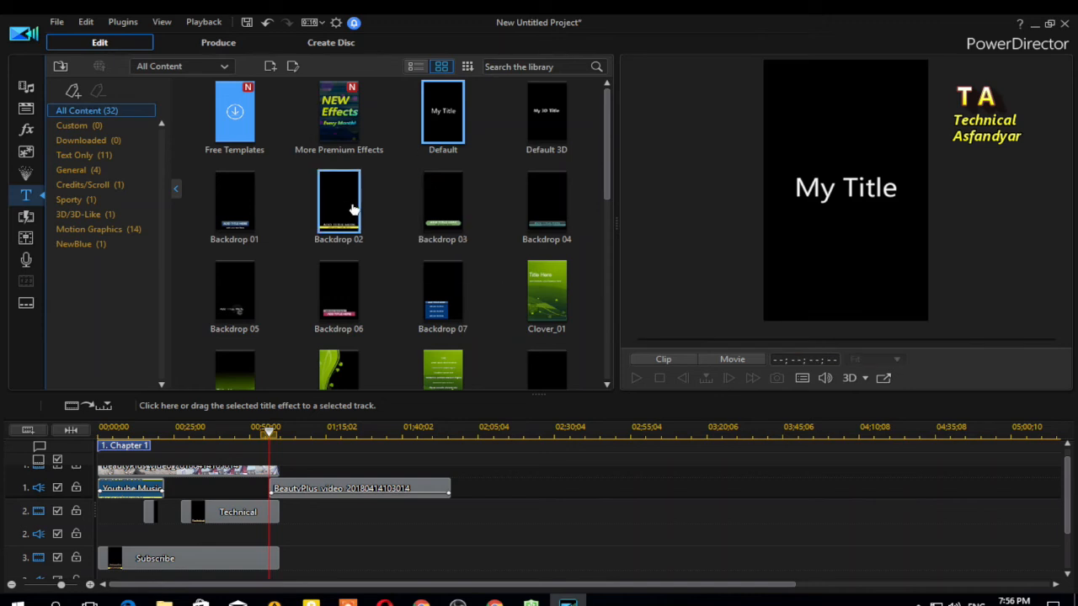
{"action": "scroll", "coordinate": [342, 228], "scroll_direction": "down", "scroll_amount": 1}
{"action": "scroll", "coordinate": [342, 228], "scroll_direction": "up", "scroll_amount": 1}
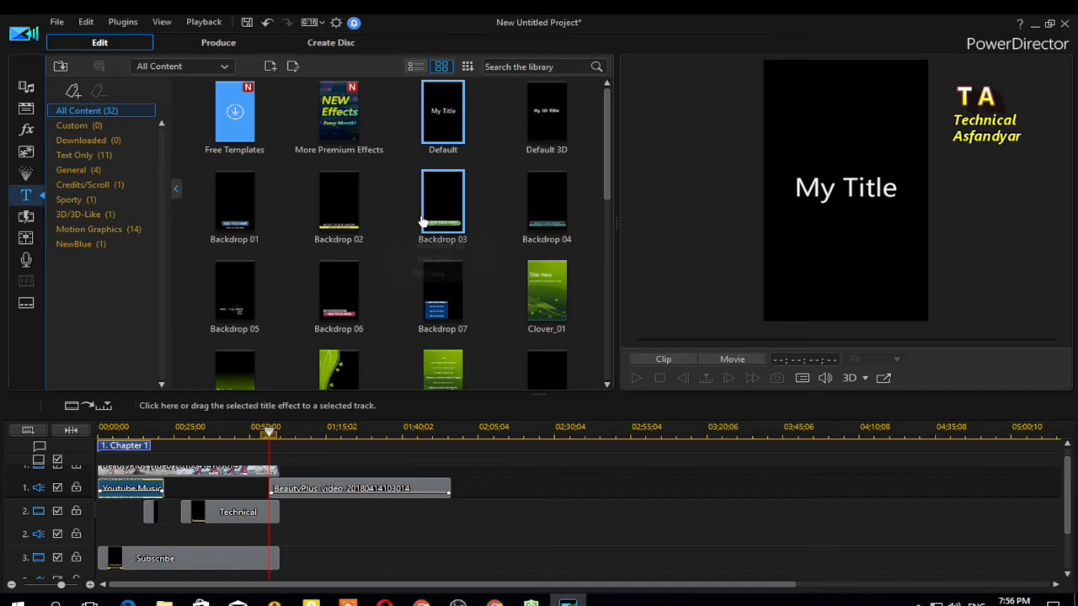
{"action": "scroll", "coordinate": [439, 232], "scroll_direction": "down", "scroll_amount": 1}
{"action": "left_click", "coordinate": [542, 184]}
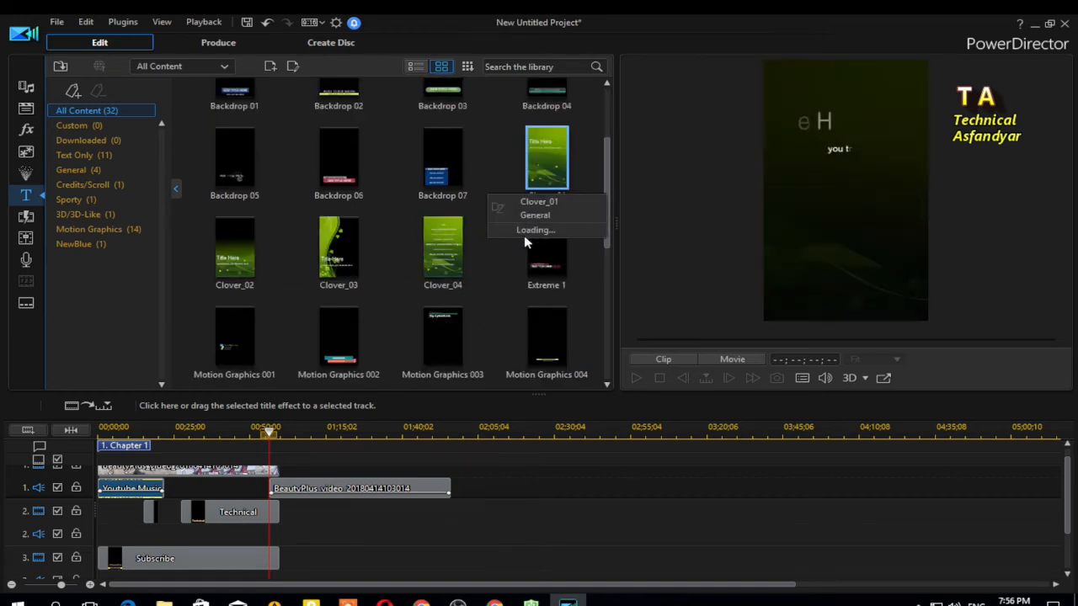
{"action": "left_click", "coordinate": [360, 268]}
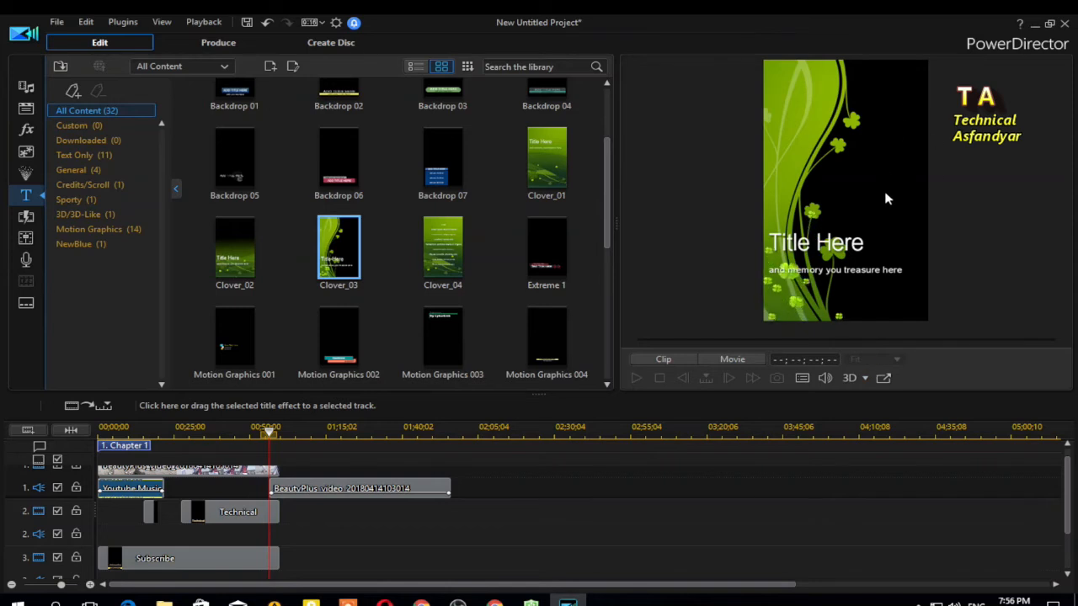
Preview the Backdrop 06, Backdrop 07, Motion Graphics 014, Radar and Titler Pro 1.5 title templates
{"action": "scroll", "coordinate": [341, 320], "scroll_direction": "down", "scroll_amount": 5}
{"action": "scroll", "coordinate": [353, 202], "scroll_direction": "up", "scroll_amount": 3}
{"action": "scroll", "coordinate": [358, 227], "scroll_direction": "up", "scroll_amount": 2}
{"action": "left_click", "coordinate": [347, 162]}
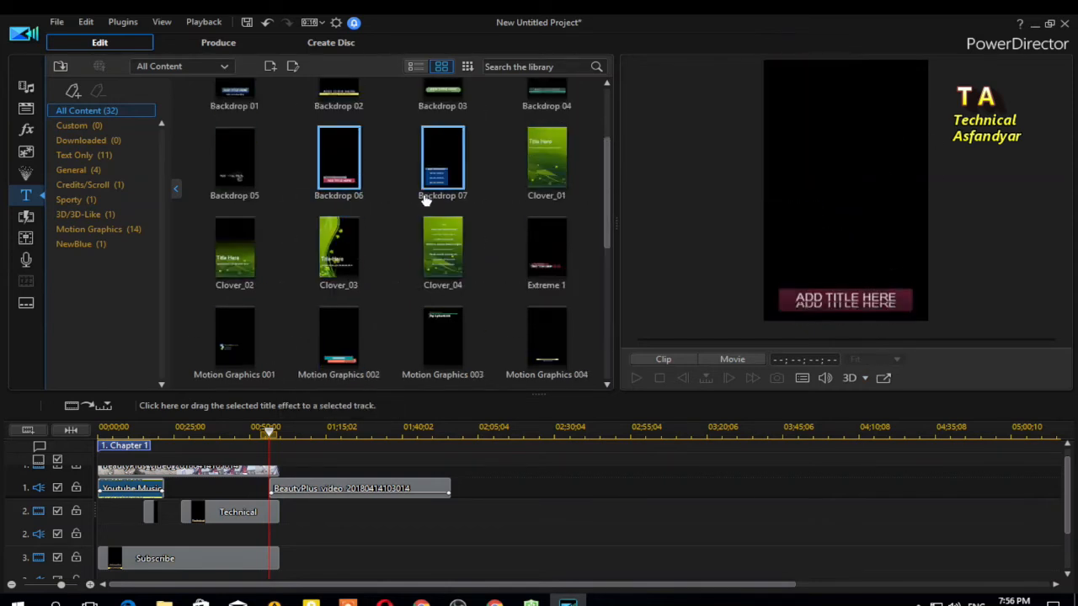
{"action": "left_click", "coordinate": [440, 158]}
{"action": "scroll", "coordinate": [388, 210], "scroll_direction": "down", "scroll_amount": 4}
{"action": "left_click", "coordinate": [334, 252]}
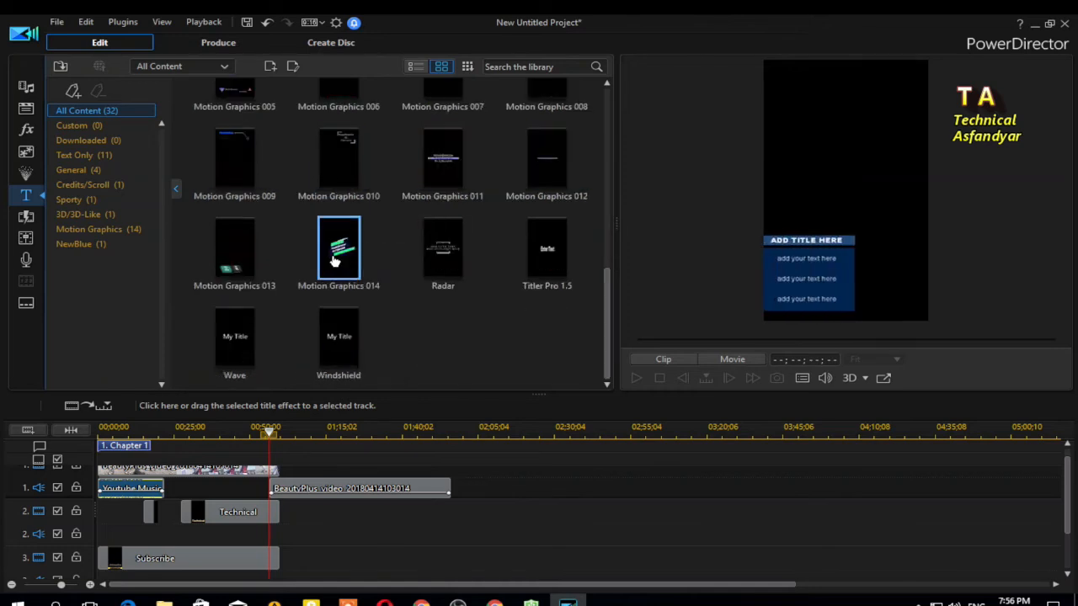
{"action": "left_click", "coordinate": [442, 256]}
{"action": "left_click", "coordinate": [548, 250]}
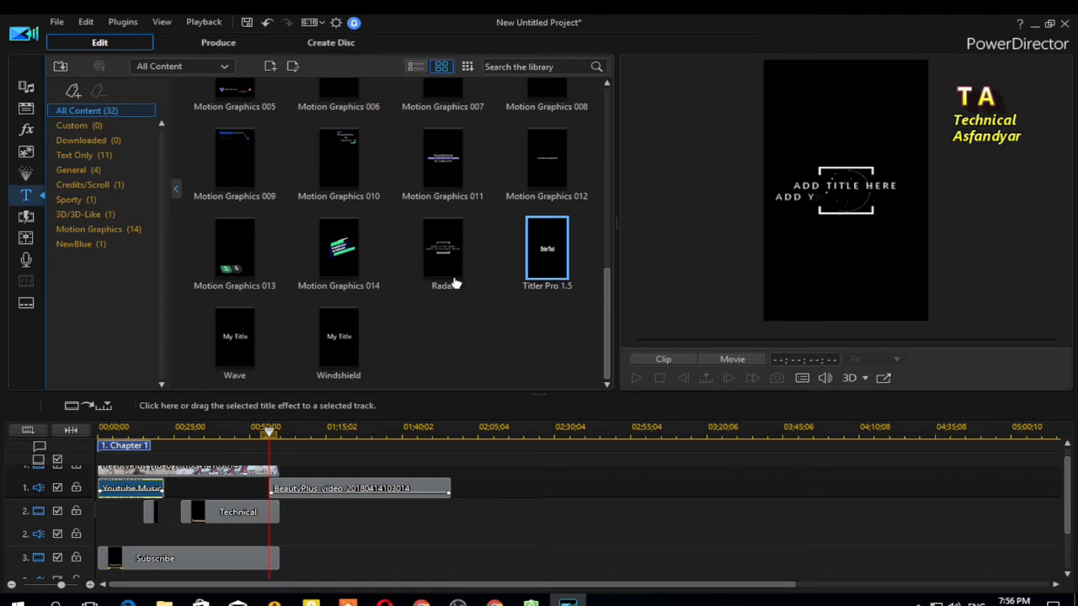
Browse the particle templates and preview the Maple and Rain effects
{"action": "left_click", "coordinate": [26, 173]}
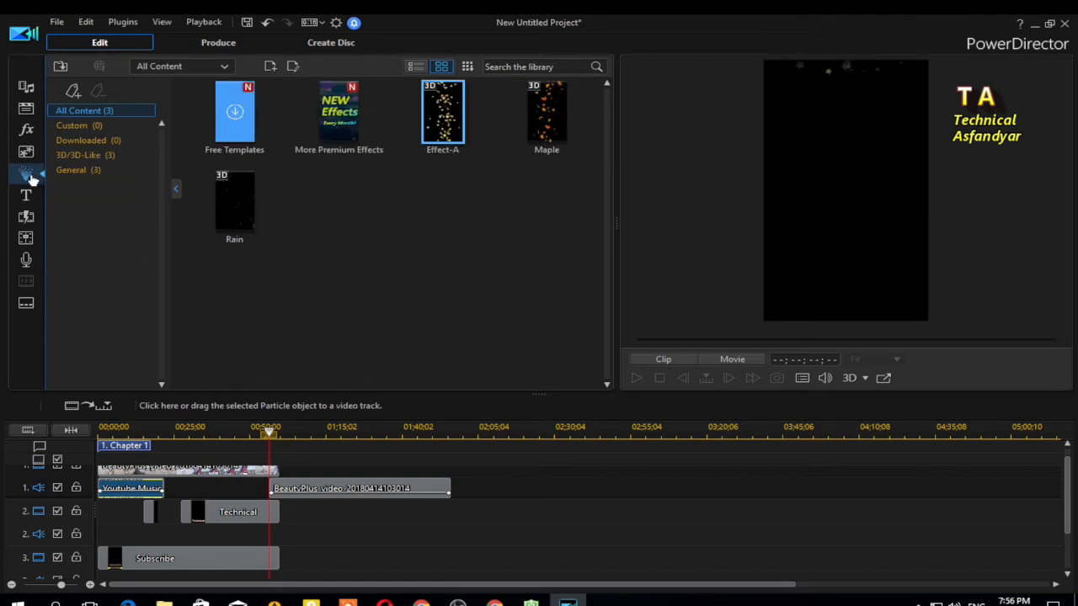
{"action": "left_click", "coordinate": [553, 123]}
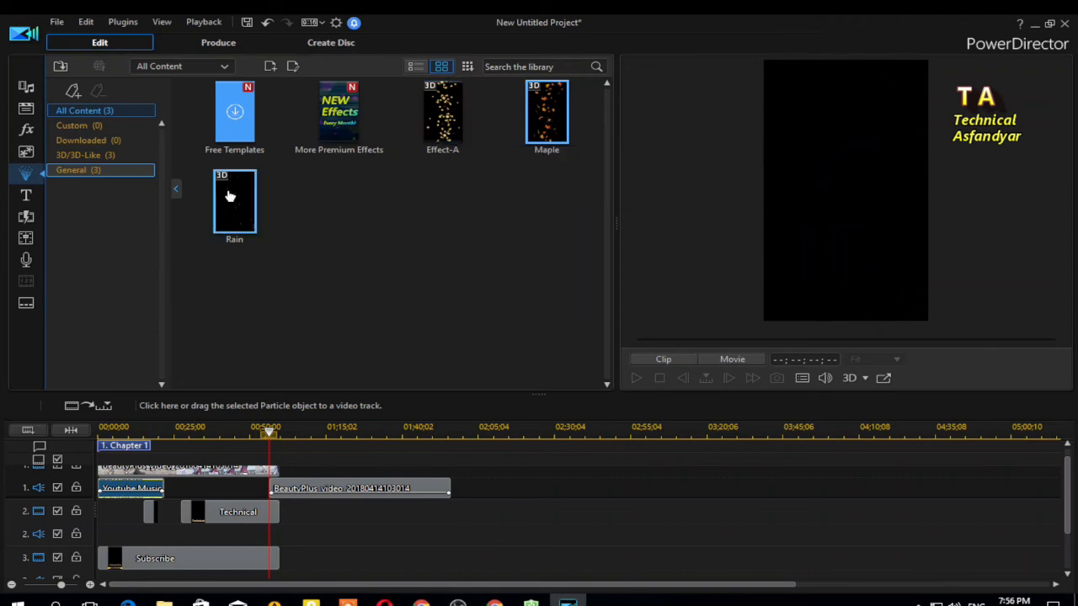
{"action": "left_click", "coordinate": [237, 204]}
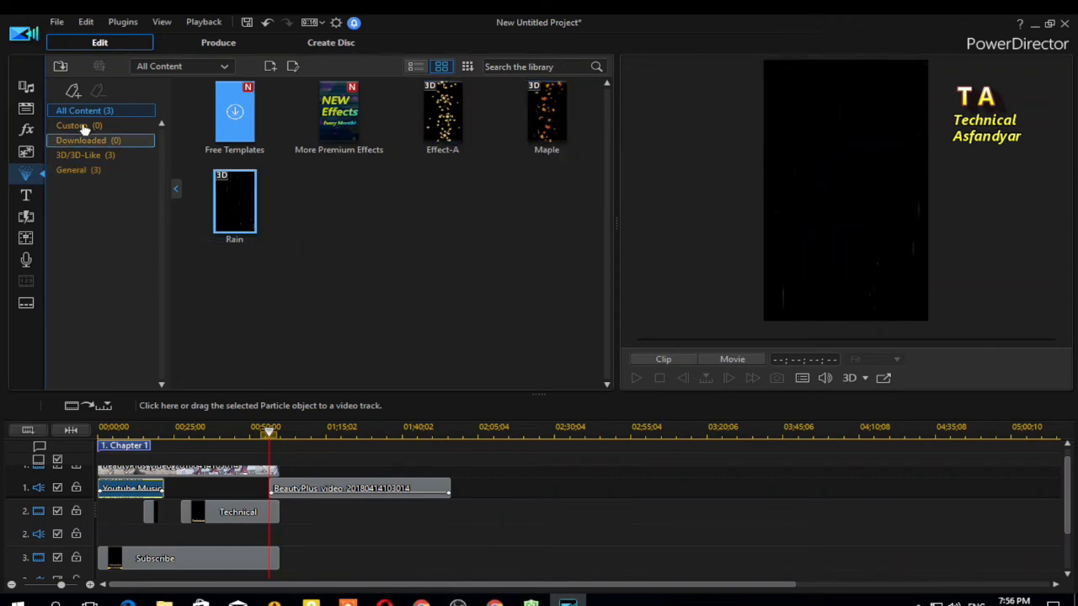
Look through all picture-in-picture objects, including the sketch animations, and open the video effects library
{"action": "left_click", "coordinate": [26, 154]}
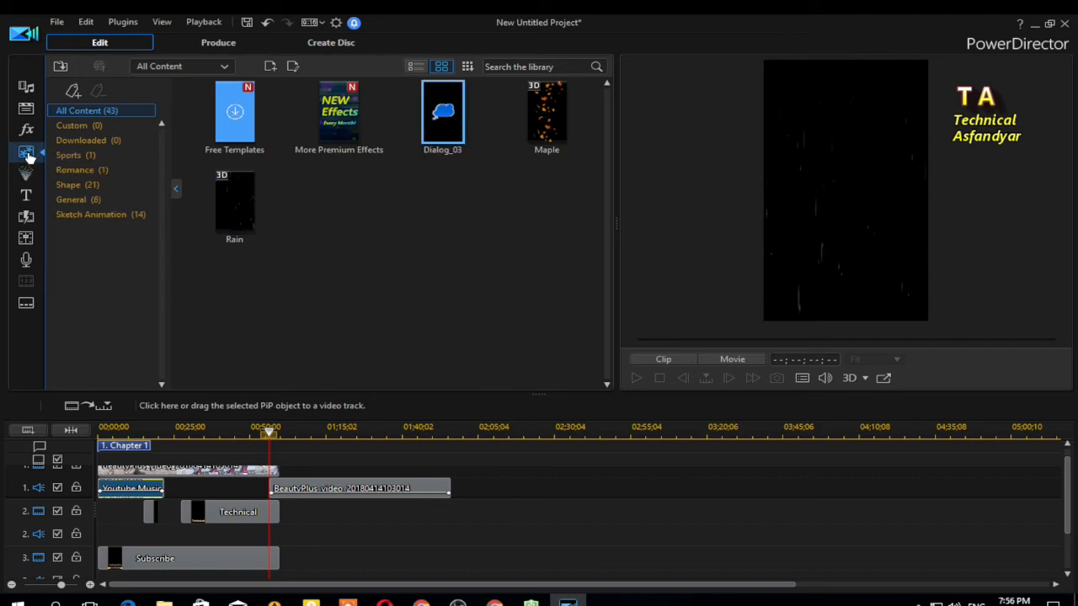
{"action": "scroll", "coordinate": [373, 212], "scroll_direction": "down", "scroll_amount": 10}
{"action": "scroll", "coordinate": [373, 217], "scroll_direction": "up", "scroll_amount": 10}
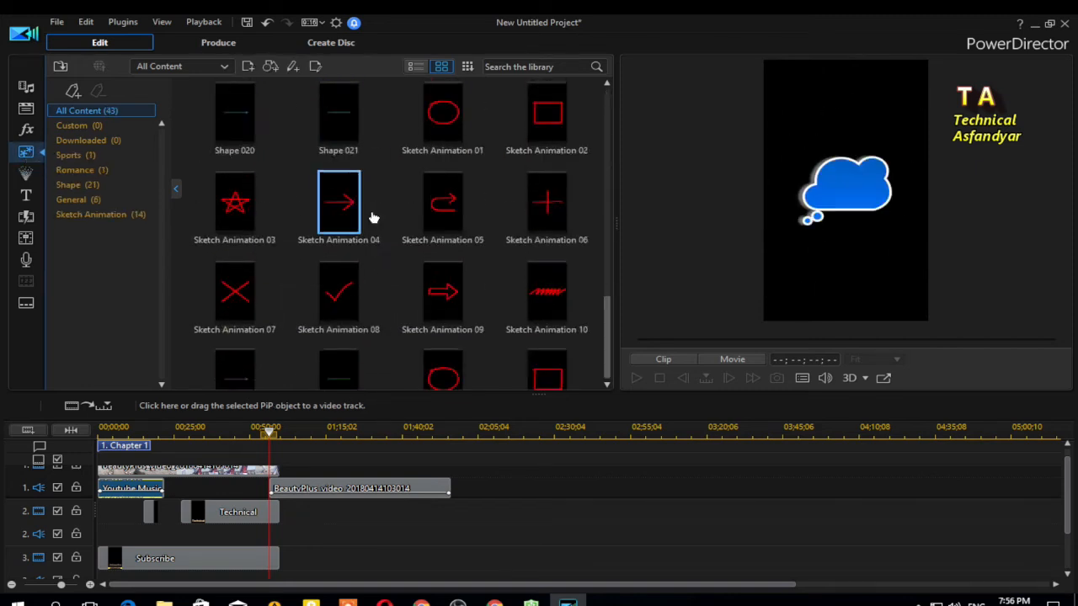
{"action": "left_click", "coordinate": [20, 132]}
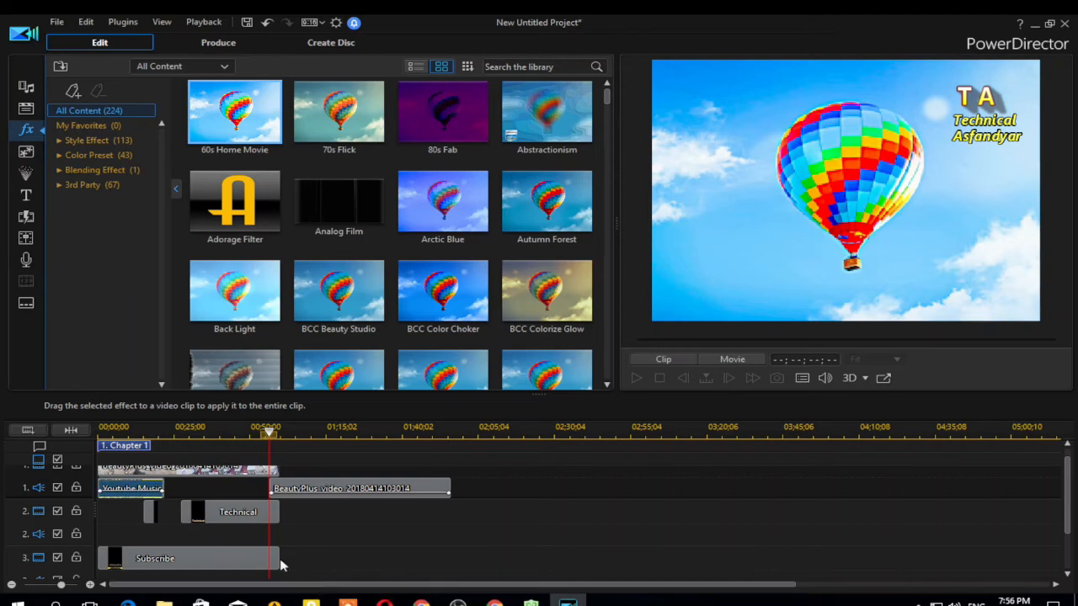
Remove the Youtube Music clip from audio track 1 and move the detached BeautyPlus audio back to the start of the track
{"action": "left_click", "coordinate": [283, 489]}
{"action": "left_click_drag", "start_coordinate": [282, 489], "coordinate": [526, 533]}
{"action": "left_click", "coordinate": [430, 408]}
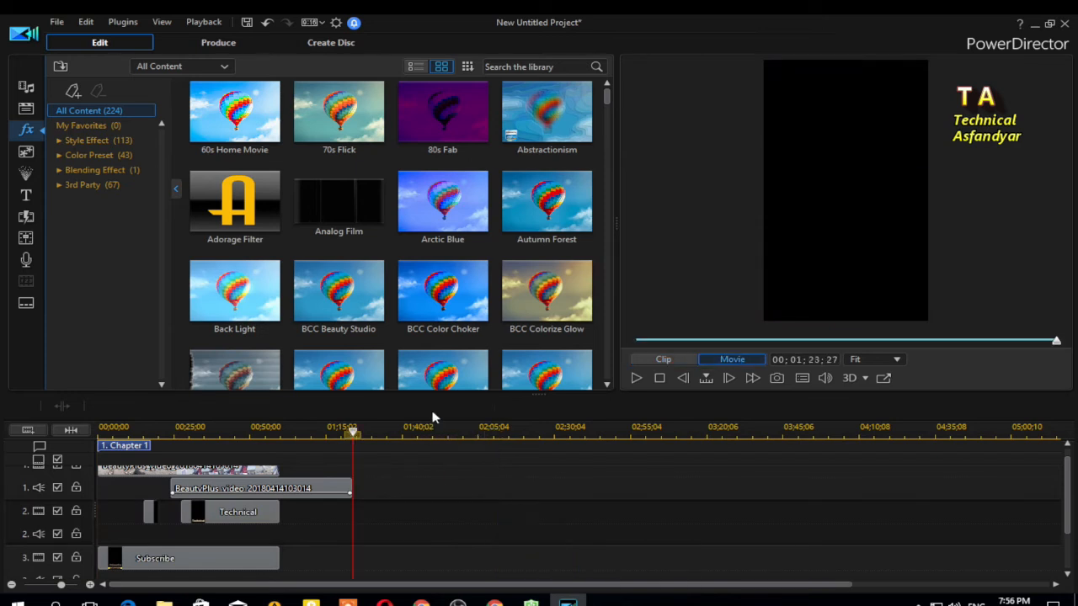
{"action": "left_click", "coordinate": [244, 488]}
{"action": "left_click_drag", "start_coordinate": [244, 489], "coordinate": [169, 488]}
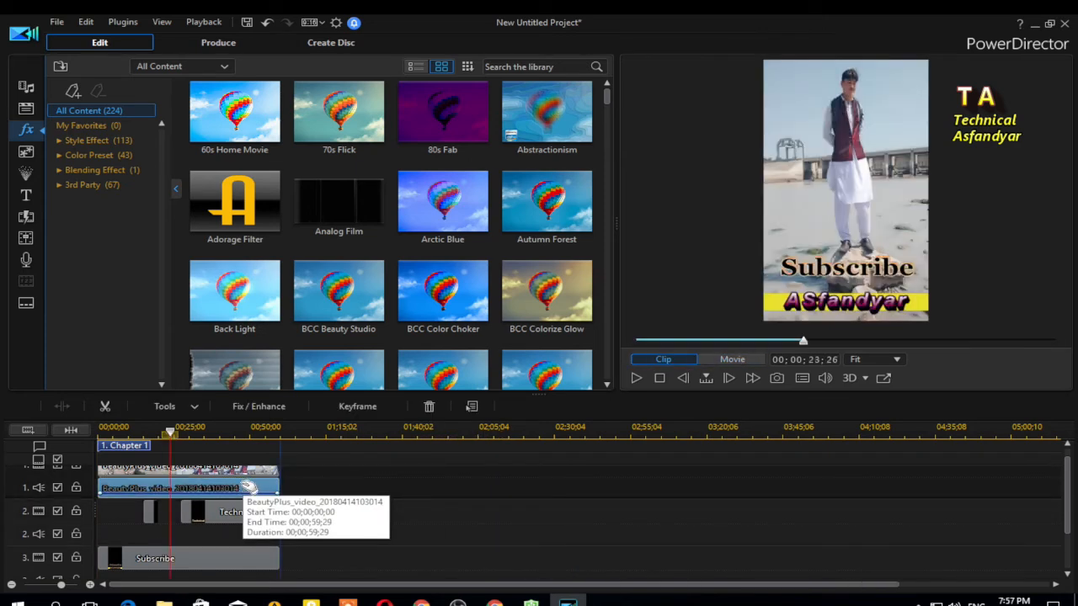
Select a timeline range of about 7 seconds, starting near the 23-second mark of the BeautyPlus video
{"action": "left_click", "coordinate": [169, 468]}
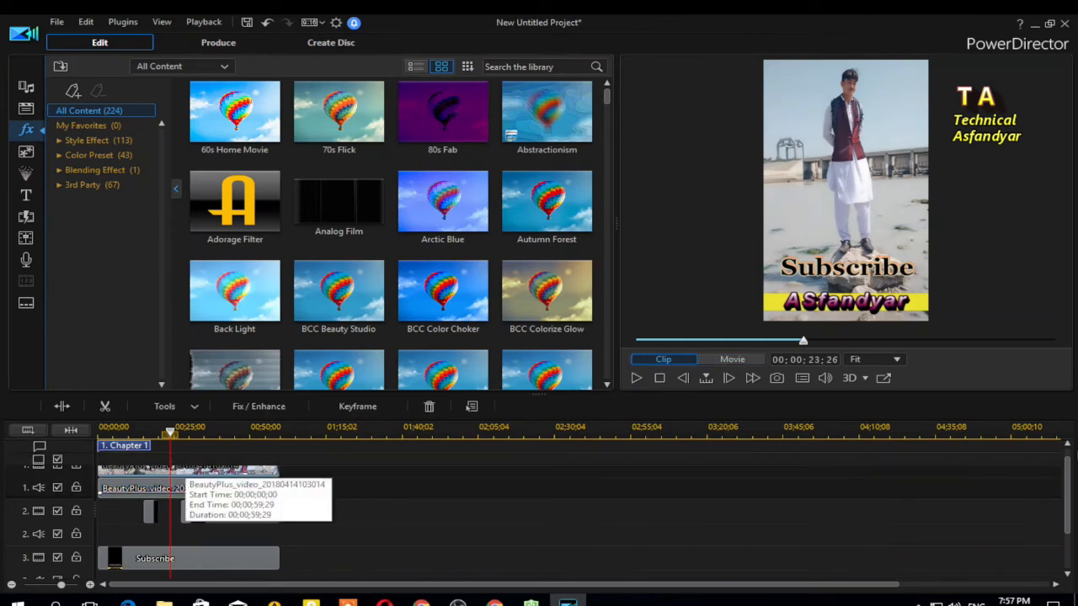
{"action": "left_click_drag", "start_coordinate": [1070, 477], "coordinate": [1069, 460]}
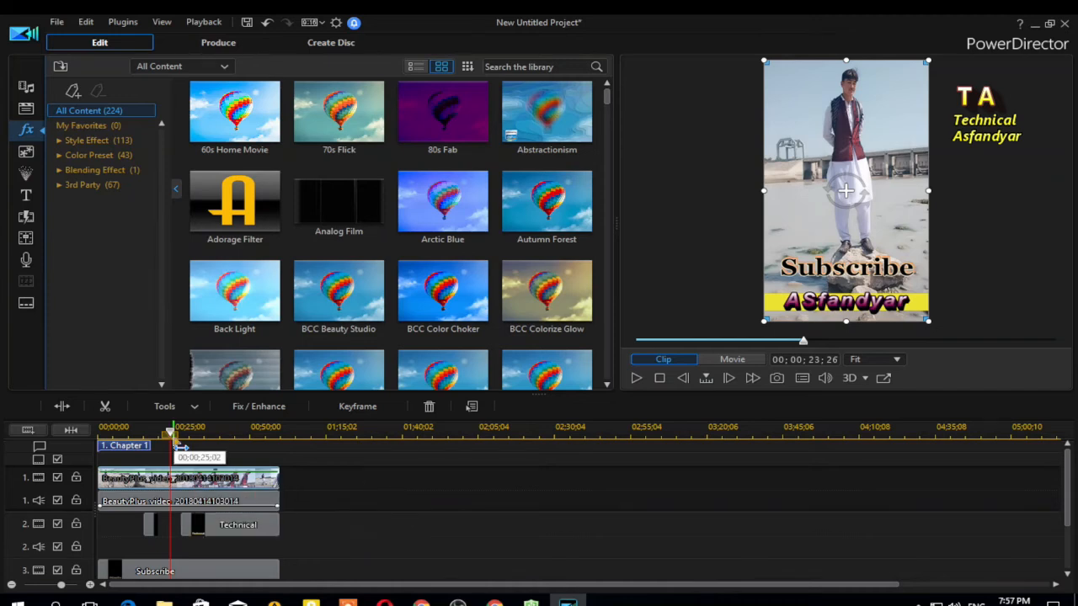
{"action": "mouse_move", "coordinate": [169, 428]}
{"action": "left_mouse_down"}
{"action": "mouse_move", "coordinate": [189, 442]}
{"action": "mouse_move", "coordinate": [171, 438]}
{"action": "left_mouse_up"}
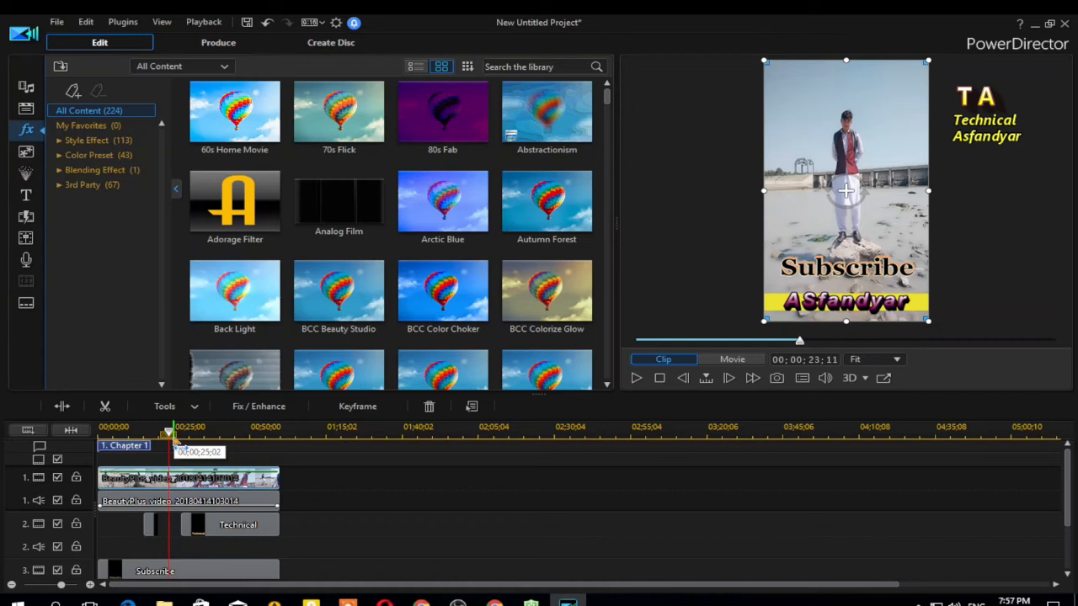
{"action": "left_click", "coordinate": [175, 440]}
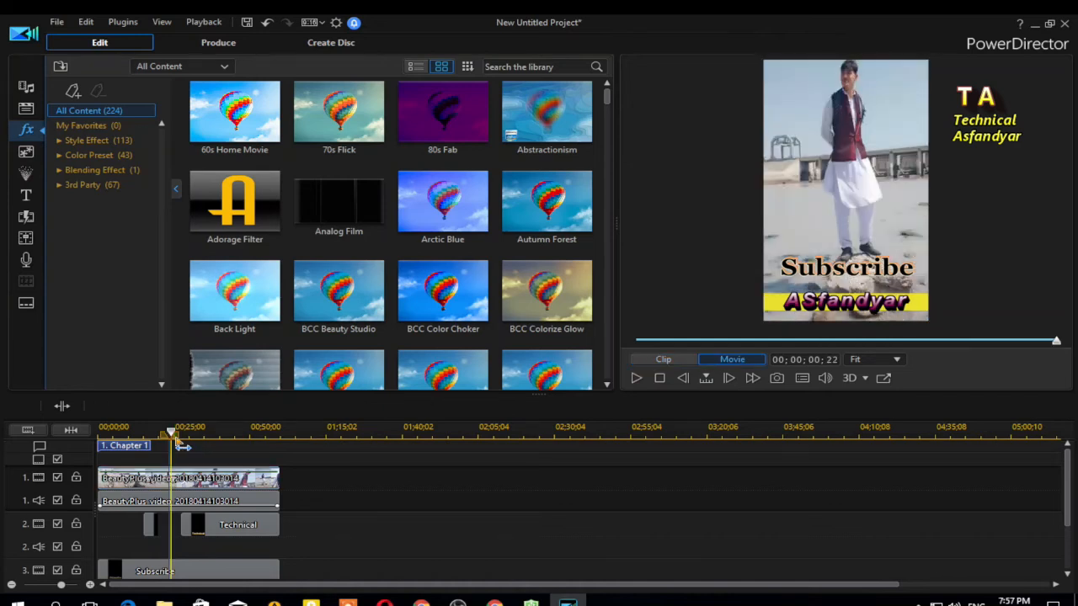
{"action": "left_click_drag", "start_coordinate": [198, 448], "coordinate": [201, 447]}
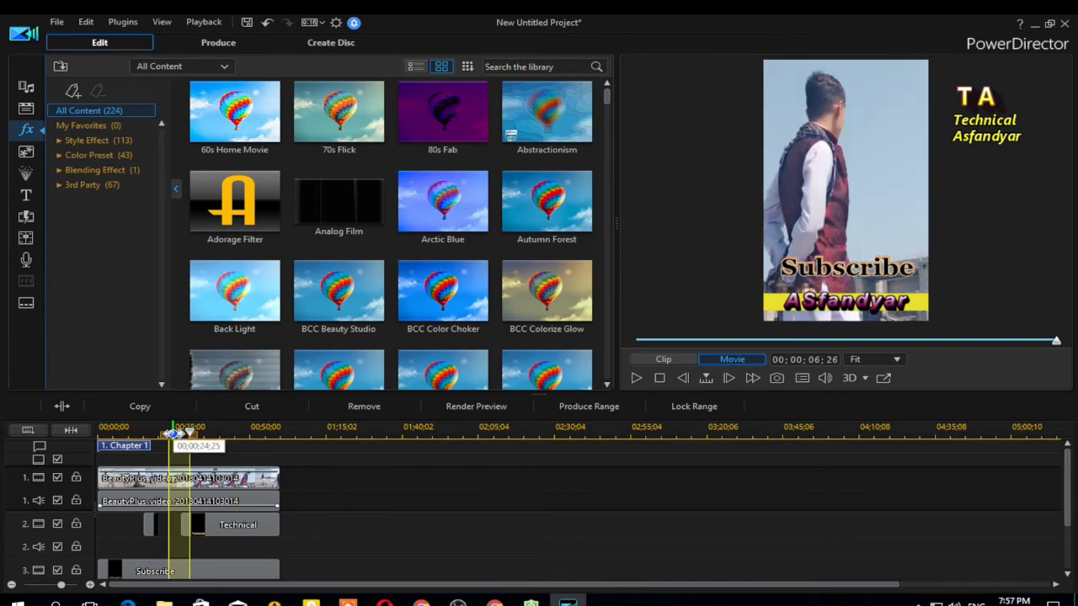
Lock video track 2, audio track 2 and video track 3 in the timeline
{"action": "left_click", "coordinate": [76, 525]}
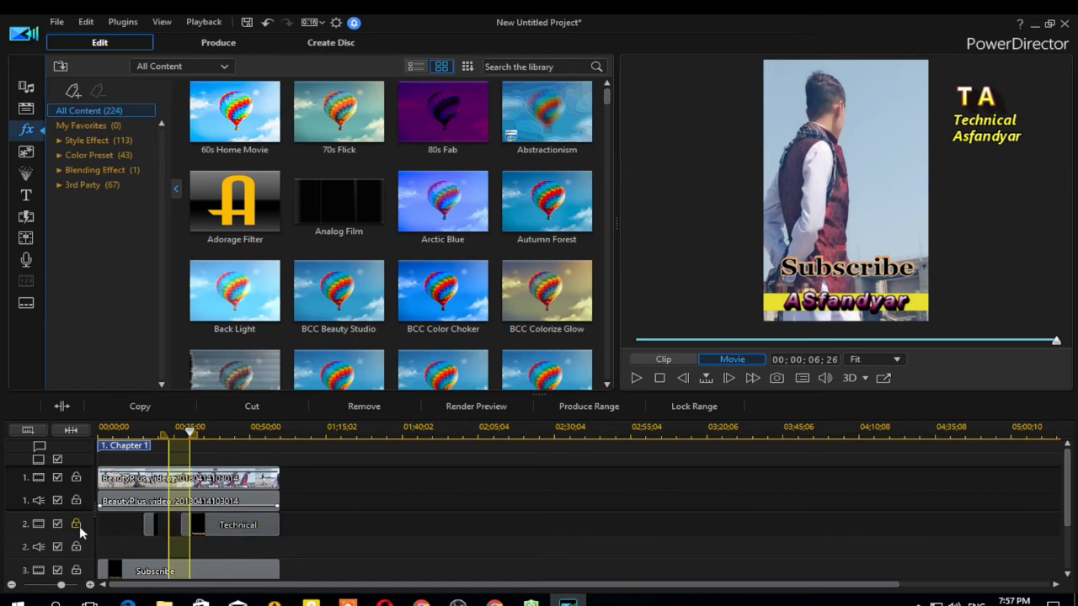
{"action": "left_click", "coordinate": [75, 570]}
{"action": "mouse_move", "coordinate": [1066, 489]}
{"action": "left_mouse_down"}
{"action": "mouse_move", "coordinate": [1071, 517]}
{"action": "mouse_move", "coordinate": [1067, 505]}
{"action": "left_mouse_up"}
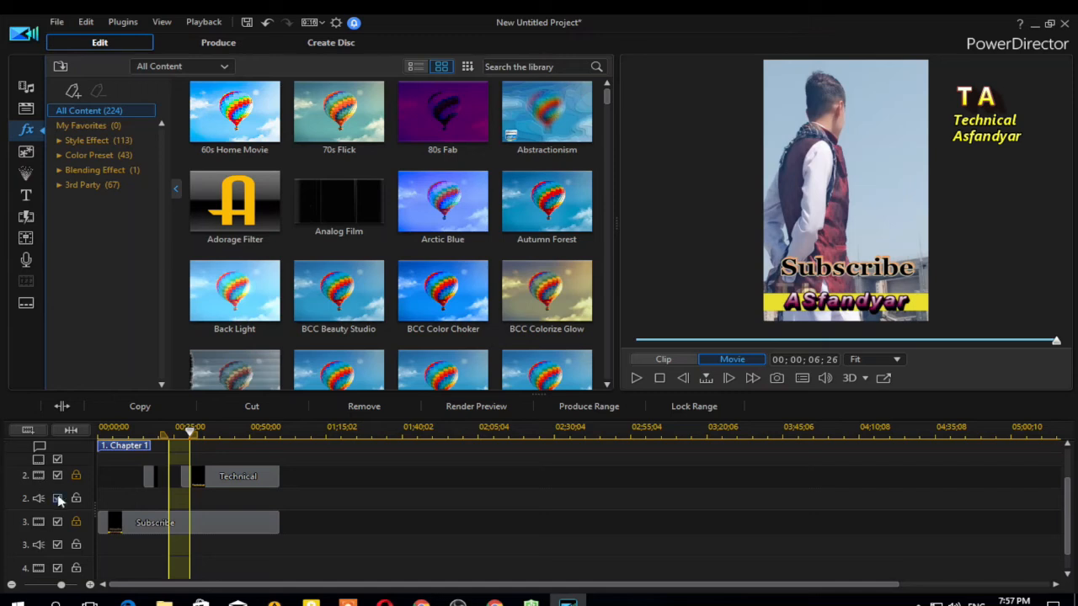
{"action": "left_click", "coordinate": [75, 500]}
{"action": "scroll", "coordinate": [1067, 478], "scroll_direction": "up", "scroll_amount": 2}
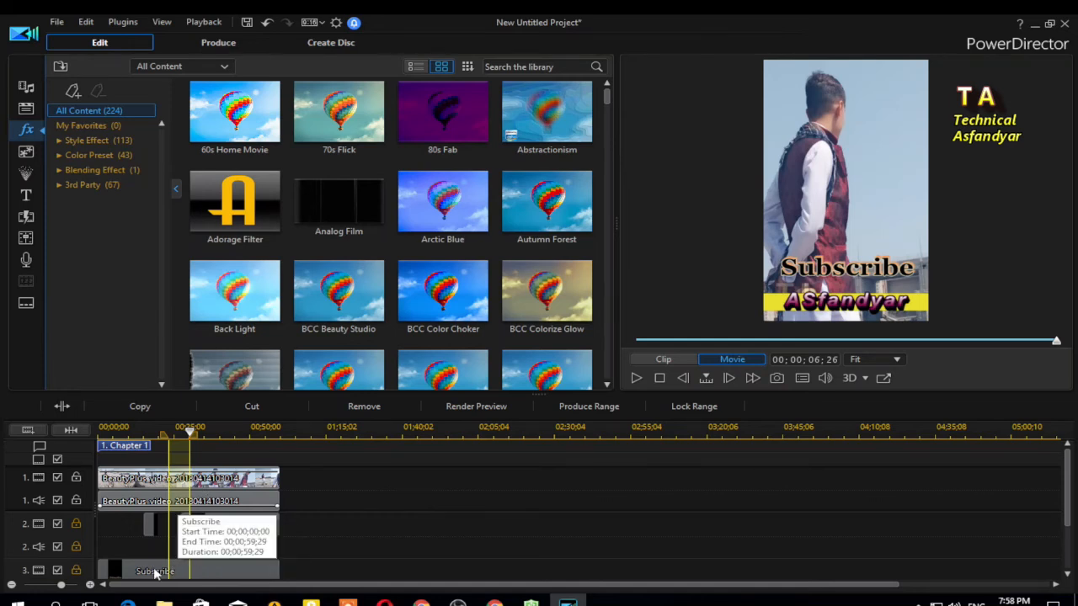
Browse the picture-in-picture objects and preview Sketch Animation 13, Sketch Animation 12 and Sketch Animation 11
{"action": "left_click_drag", "start_coordinate": [1067, 495], "coordinate": [1067, 530]}
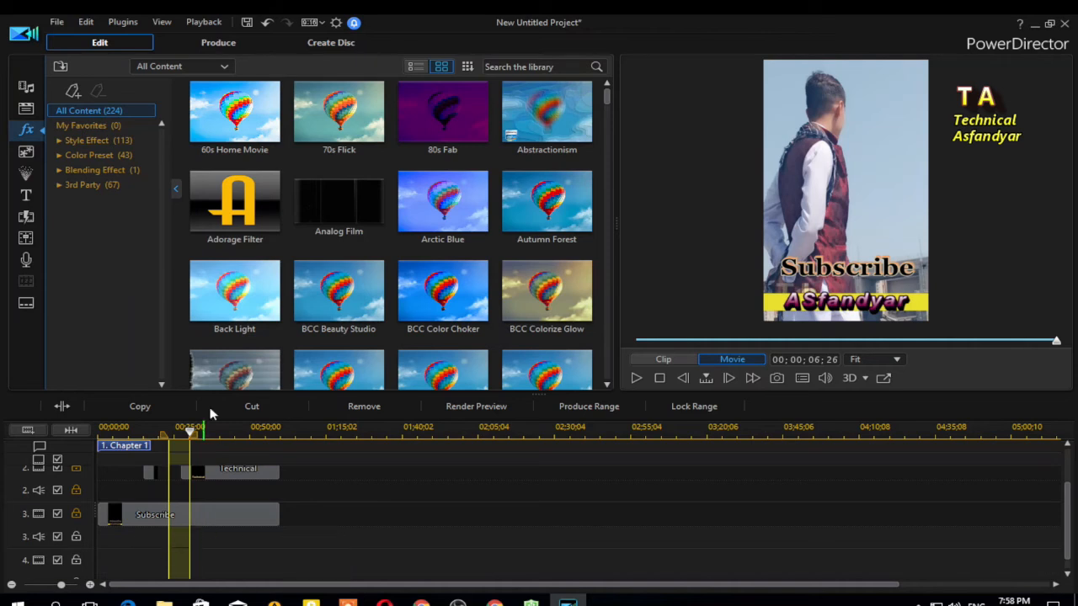
{"action": "left_click", "coordinate": [27, 151]}
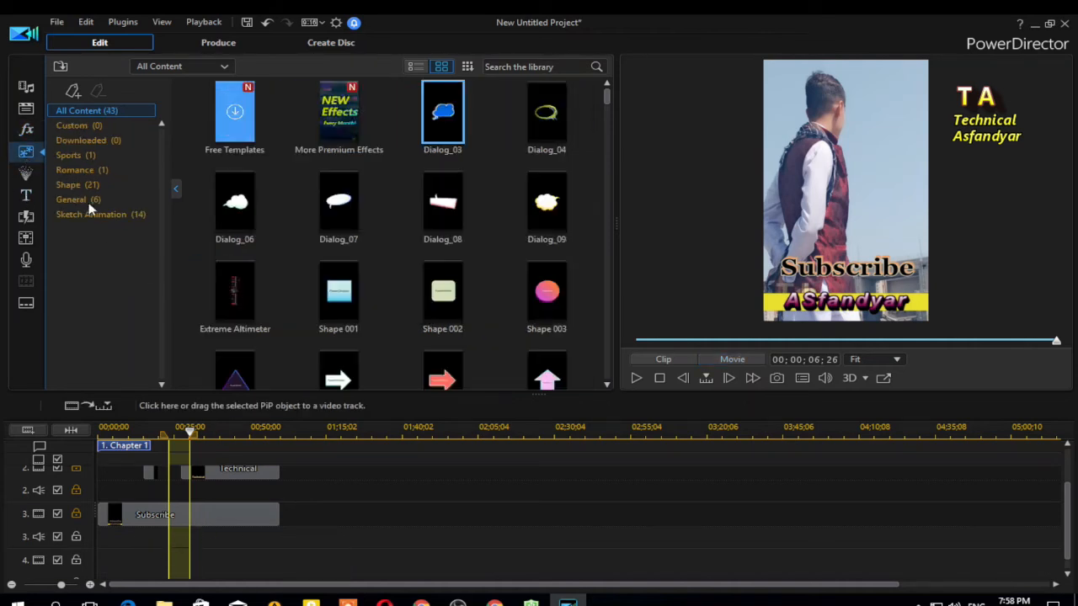
{"action": "scroll", "coordinate": [446, 252], "scroll_direction": "down", "scroll_amount": 10}
{"action": "left_click", "coordinate": [452, 235]}
{"action": "left_click", "coordinate": [339, 245]}
{"action": "left_click", "coordinate": [245, 251]}
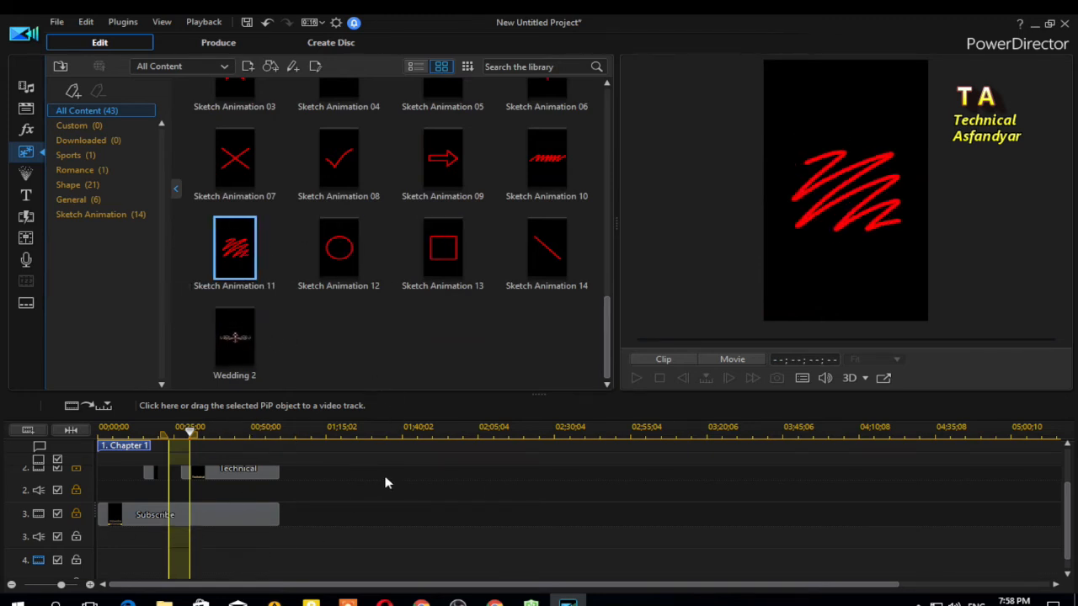
Select the BeautyPlus video and mark a timeline range of about 17 seconds, starting near the 30-second mark
{"action": "left_click_drag", "start_coordinate": [1068, 493], "coordinate": [1062, 429]}
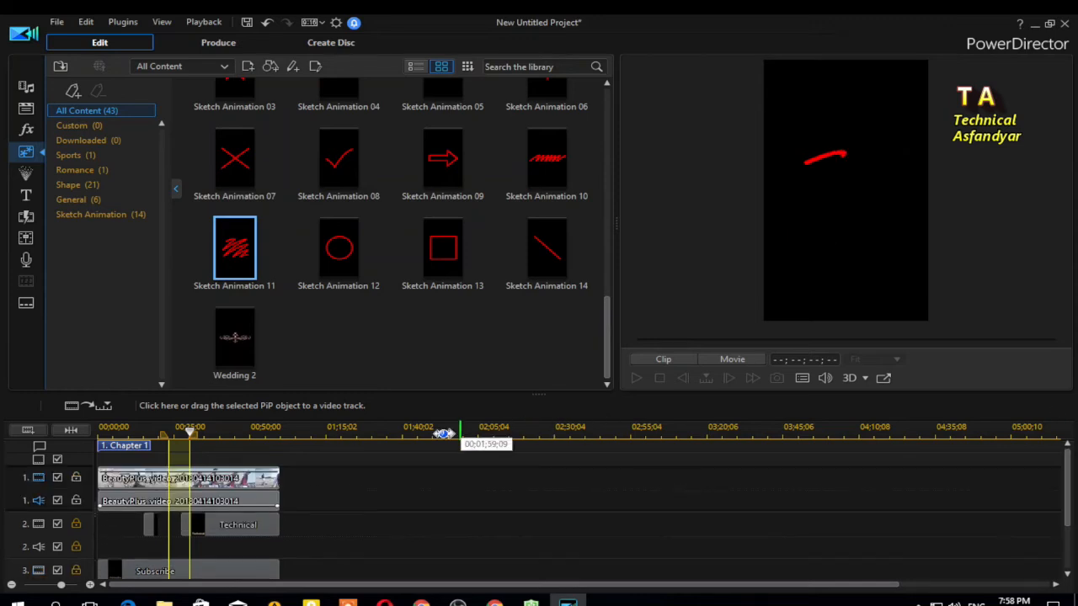
{"action": "left_click", "coordinate": [179, 490]}
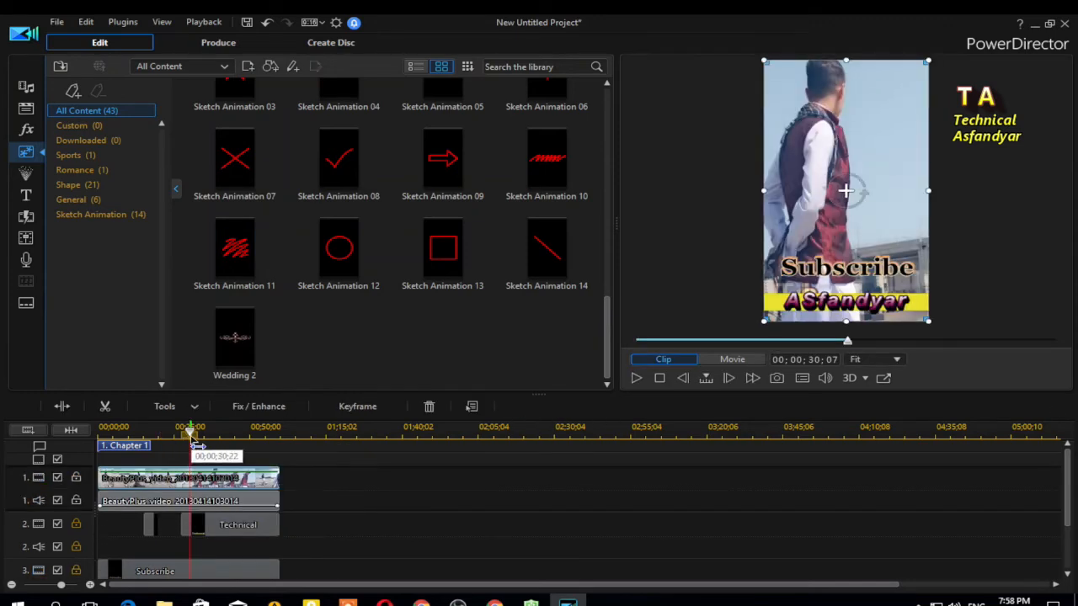
{"action": "left_click_drag", "start_coordinate": [192, 431], "coordinate": [241, 436]}
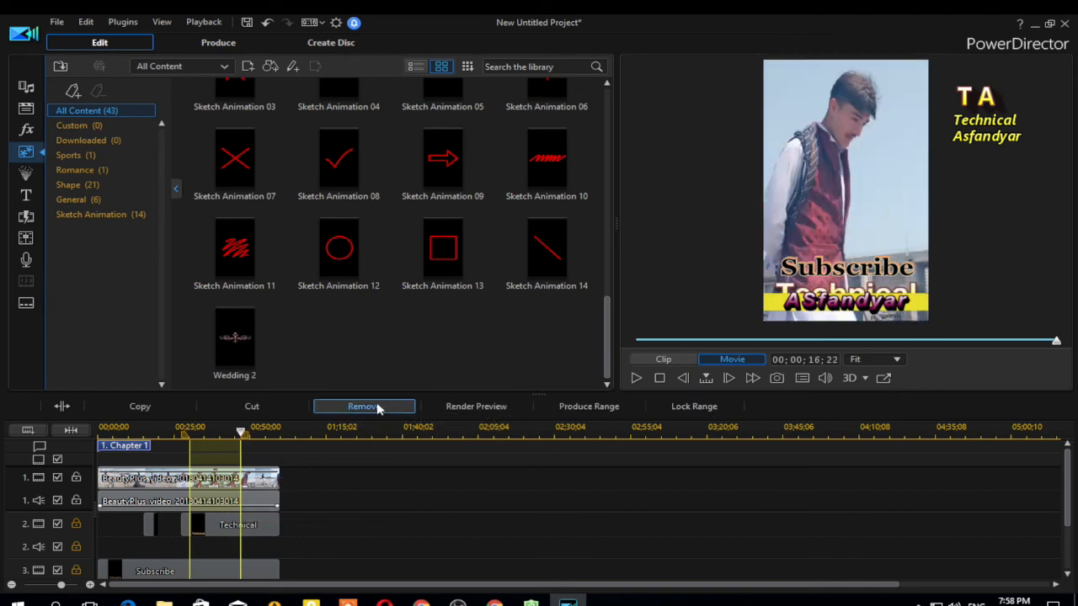
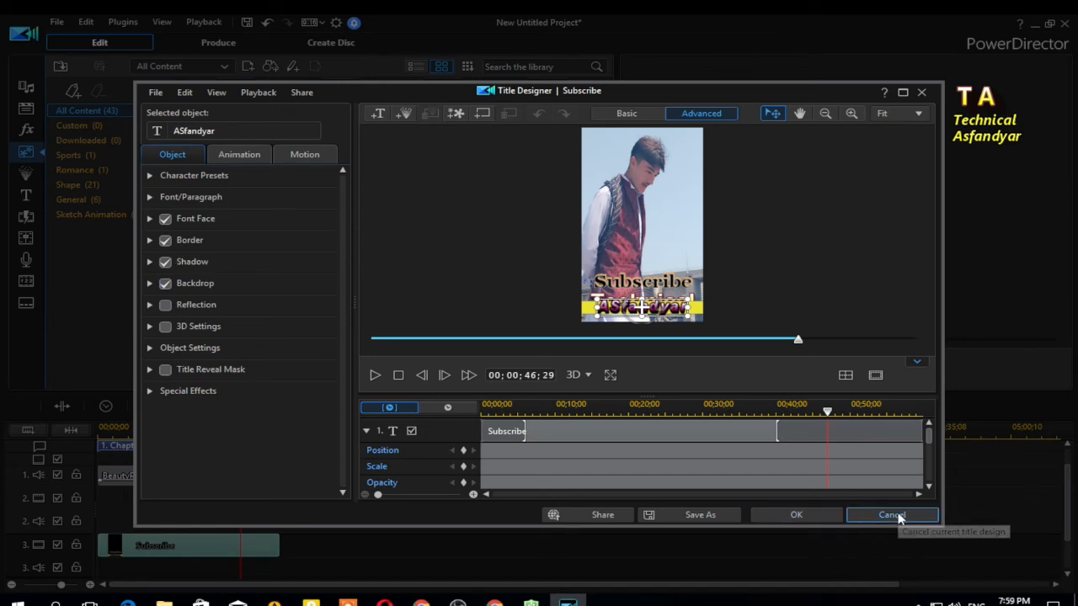
Close the Title Designer and move the Technical title to the upper-left corner of the video frame
{"action": "left_click", "coordinate": [826, 521]}
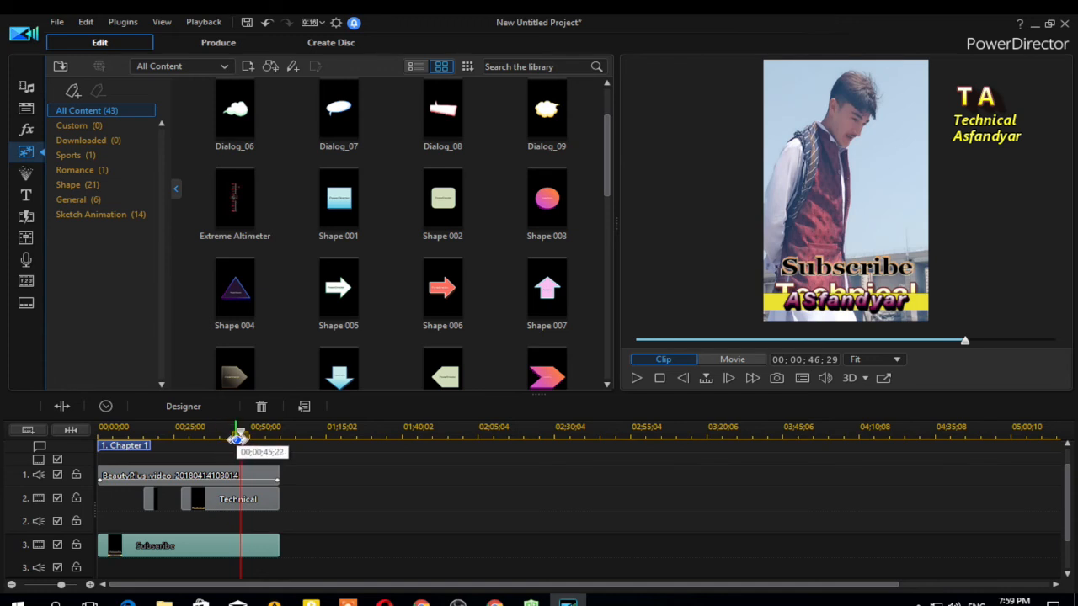
{"action": "scroll", "coordinate": [1072, 484], "scroll_direction": "up", "scroll_amount": 1}
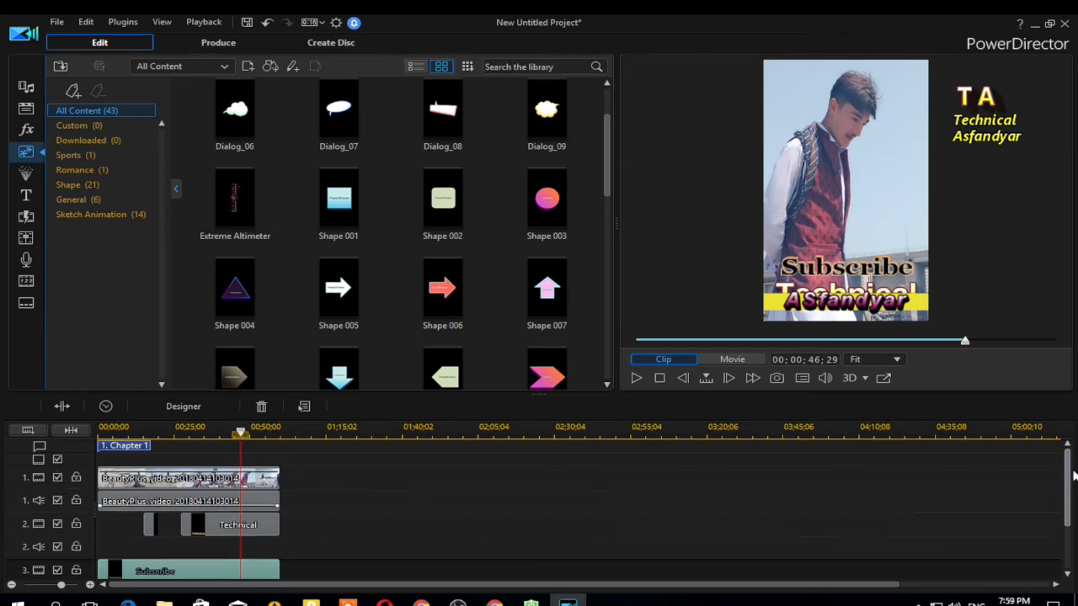
{"action": "left_click", "coordinate": [197, 524]}
{"action": "left_click", "coordinate": [846, 296]}
{"action": "left_click_drag", "start_coordinate": [892, 281], "coordinate": [895, 64]}
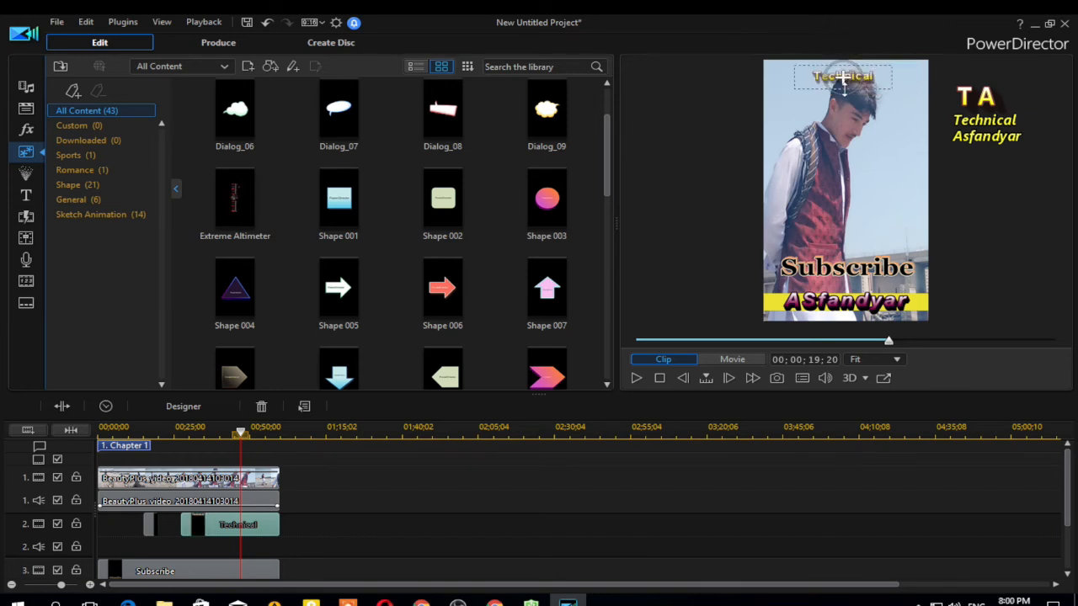
{"action": "left_click", "coordinate": [844, 79]}
{"action": "left_click_drag", "start_coordinate": [844, 79], "coordinate": [825, 59]}
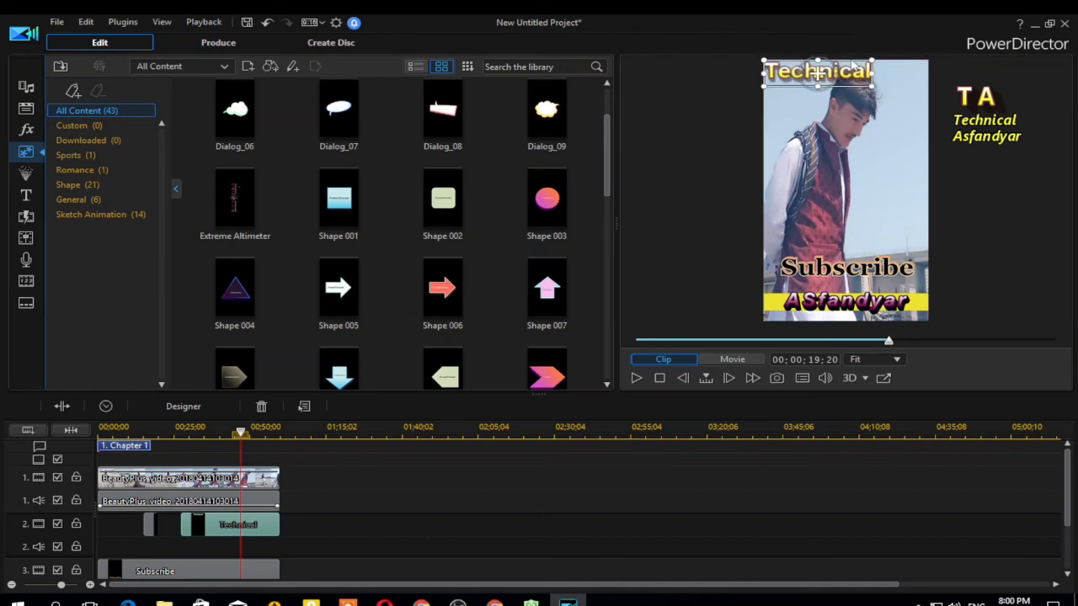
{"action": "left_click_drag", "start_coordinate": [817, 73], "coordinate": [819, 76]}
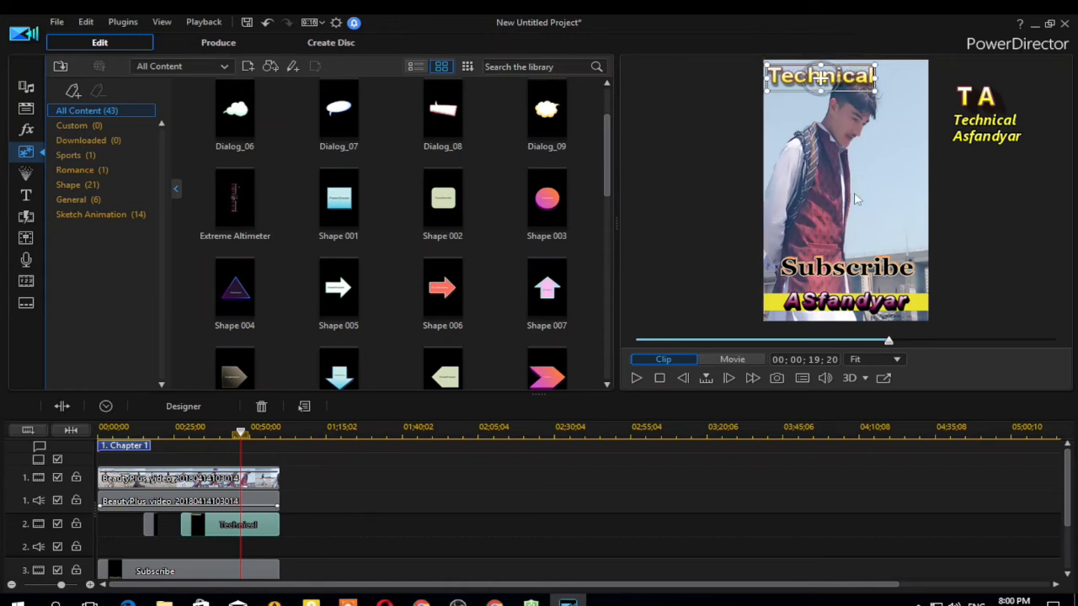
Move the Subscribe title slightly lower in the video frame and reselect the Technical title on track 2
{"action": "left_click", "coordinate": [839, 280]}
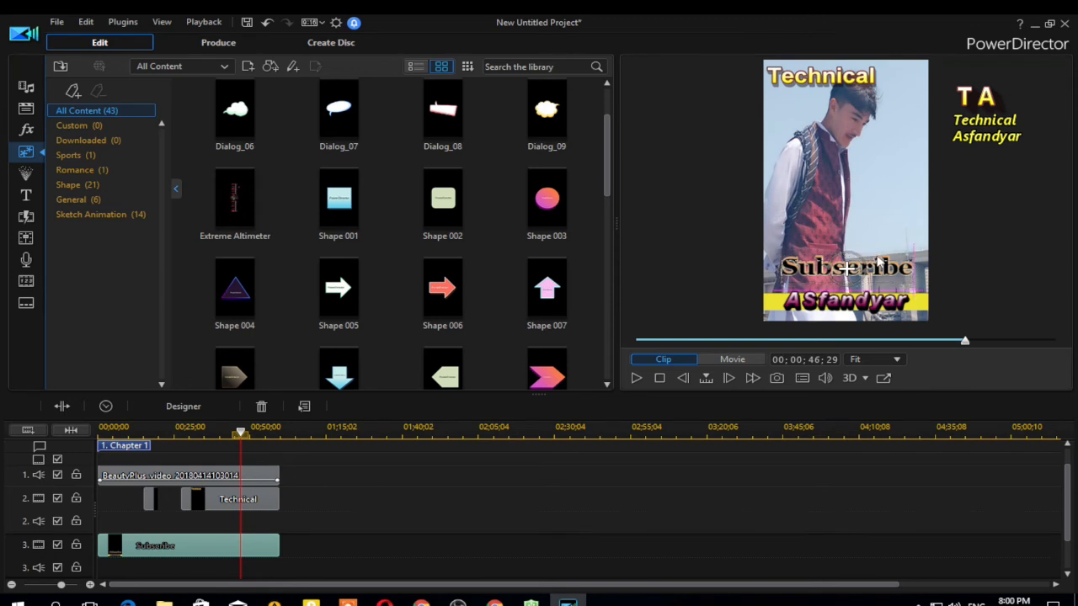
{"action": "left_click_drag", "start_coordinate": [879, 260], "coordinate": [881, 266]}
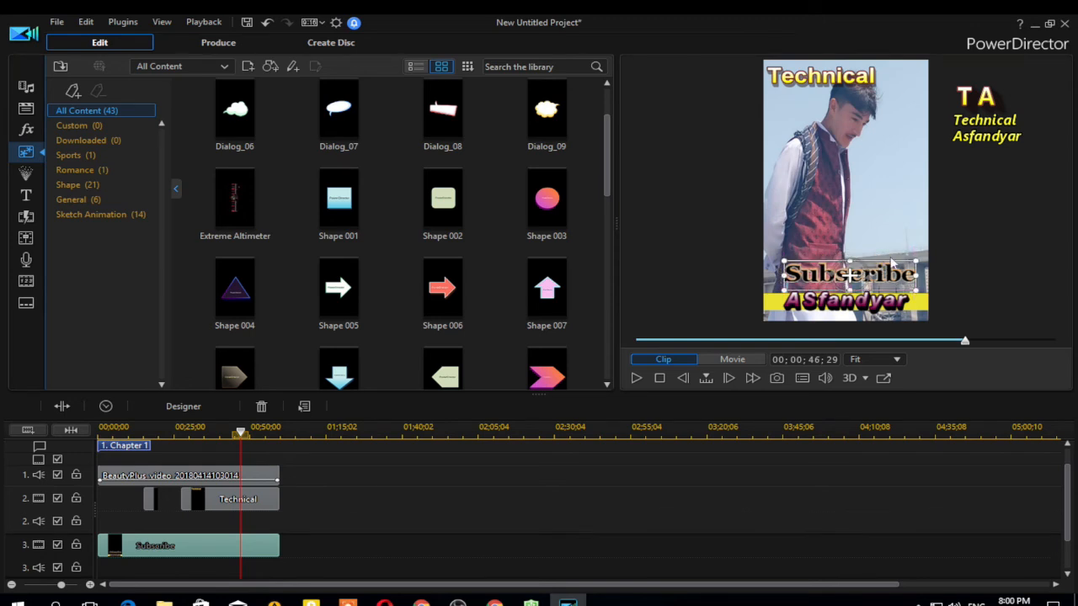
{"action": "left_click", "coordinate": [238, 498]}
{"action": "left_click", "coordinate": [847, 278]}
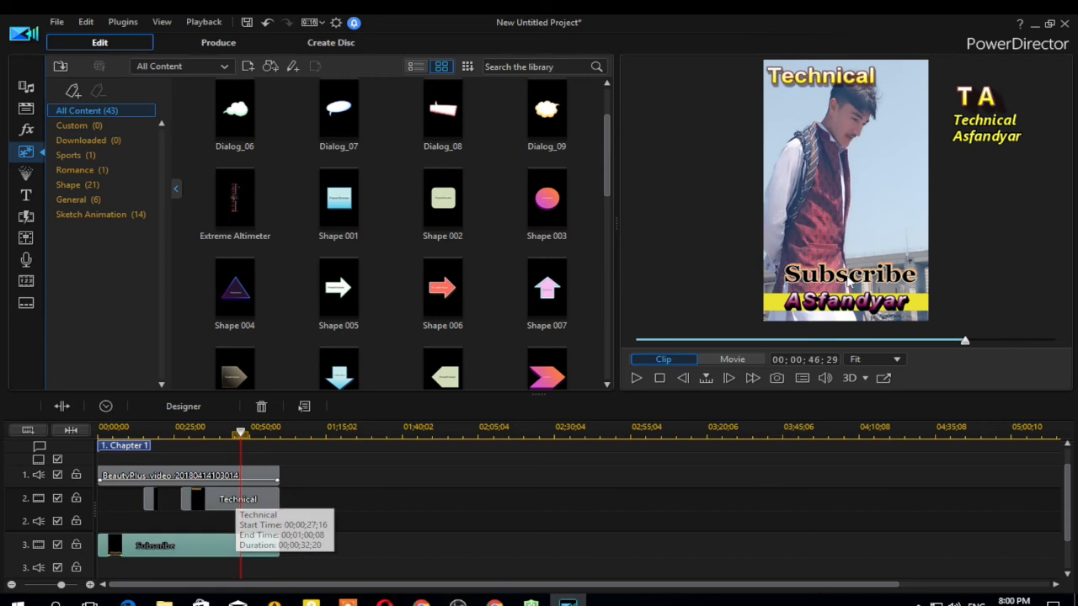
{"action": "left_click", "coordinate": [242, 500]}
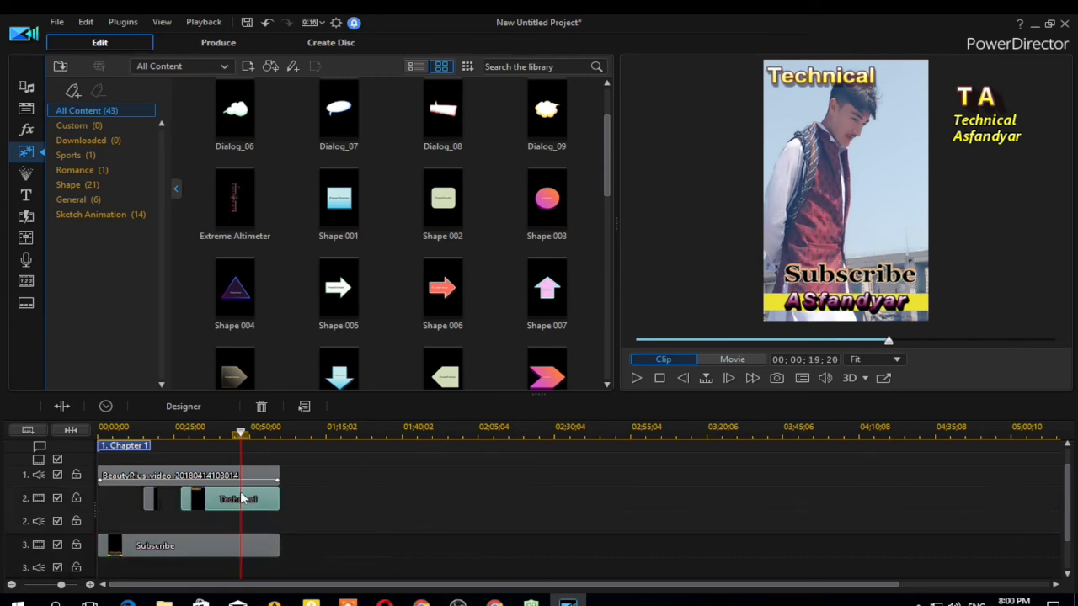
Return the playhead to the start of the timeline with the preview in Movie mode
{"action": "scroll", "coordinate": [1069, 505], "scroll_direction": "up", "scroll_amount": 1}
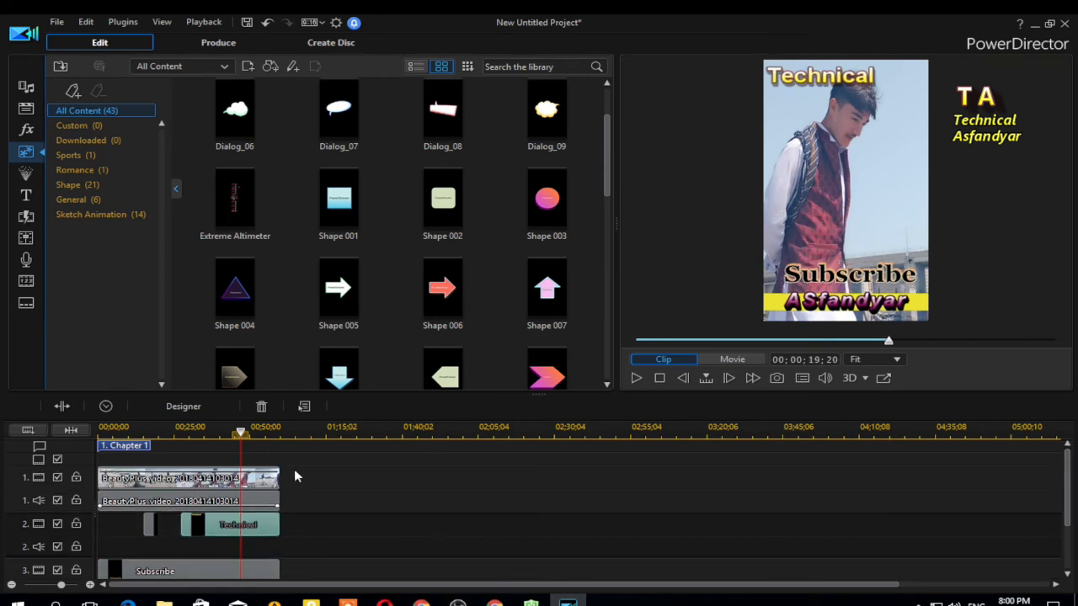
{"action": "left_click_drag", "start_coordinate": [244, 434], "coordinate": [38, 434]}
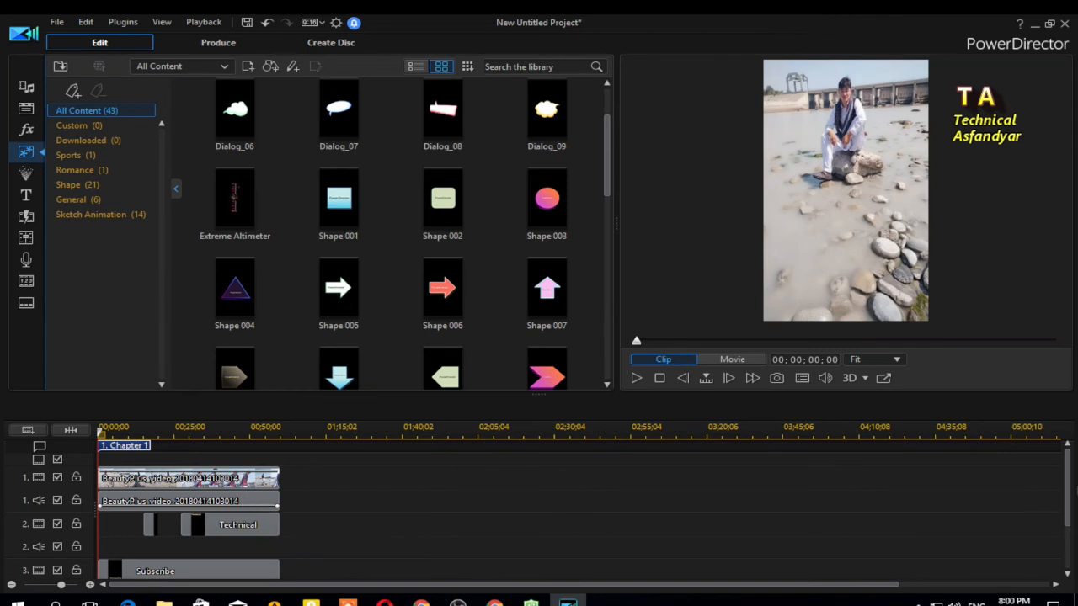
{"action": "left_click", "coordinate": [97, 438]}
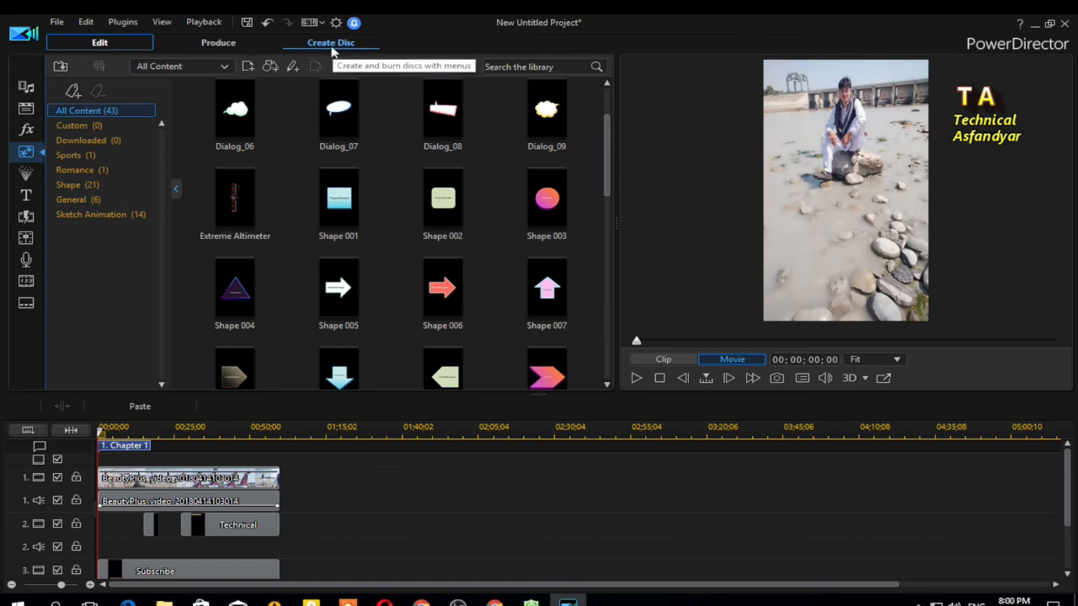
Open the production settings and set the MP4 output quality to MPEG-4 720 x 1280/60p (12 Mbps)
{"action": "left_click", "coordinate": [206, 47]}
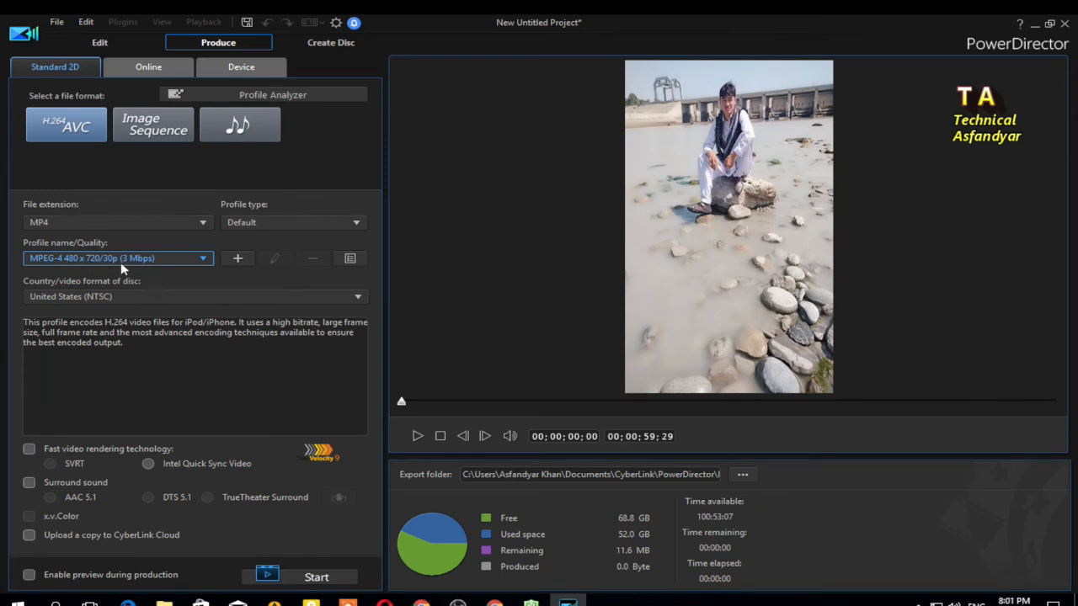
{"action": "left_click", "coordinate": [171, 264]}
{"action": "left_click", "coordinate": [171, 263]}
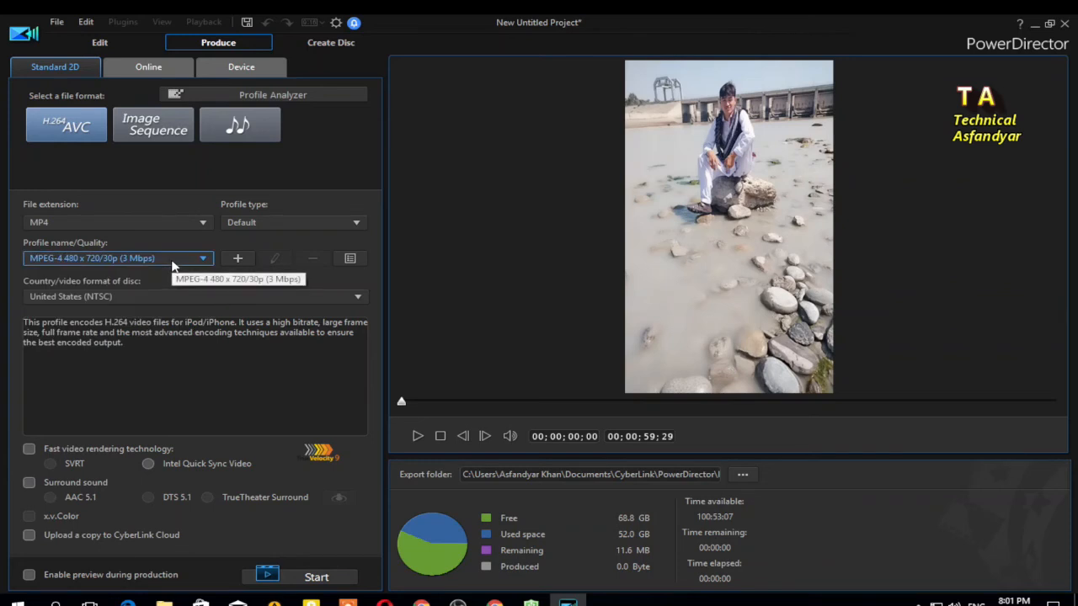
{"action": "left_click", "coordinate": [202, 259]}
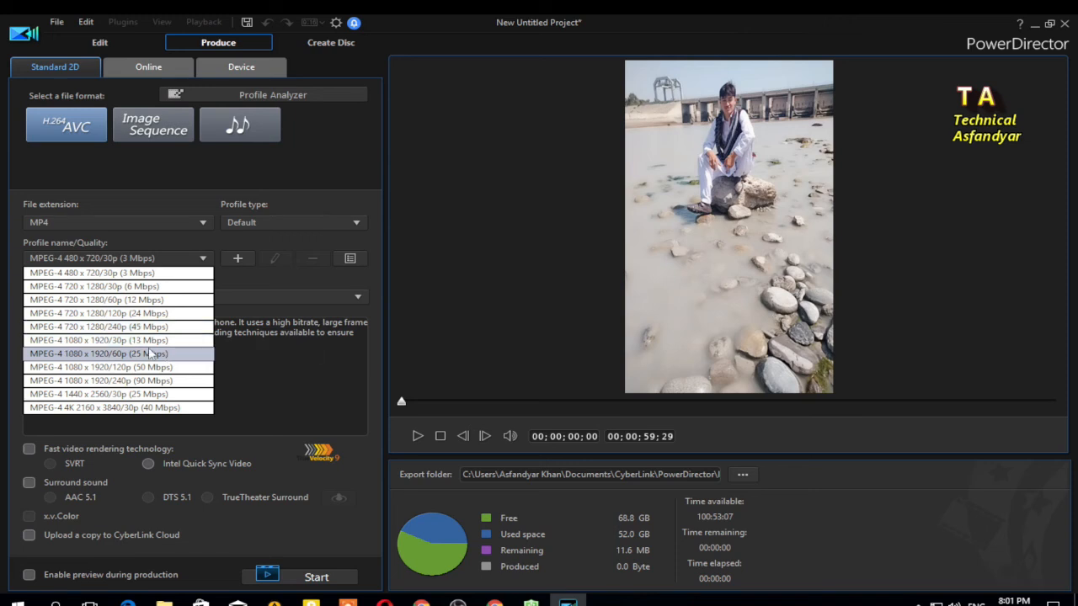
{"action": "left_click", "coordinate": [125, 302]}
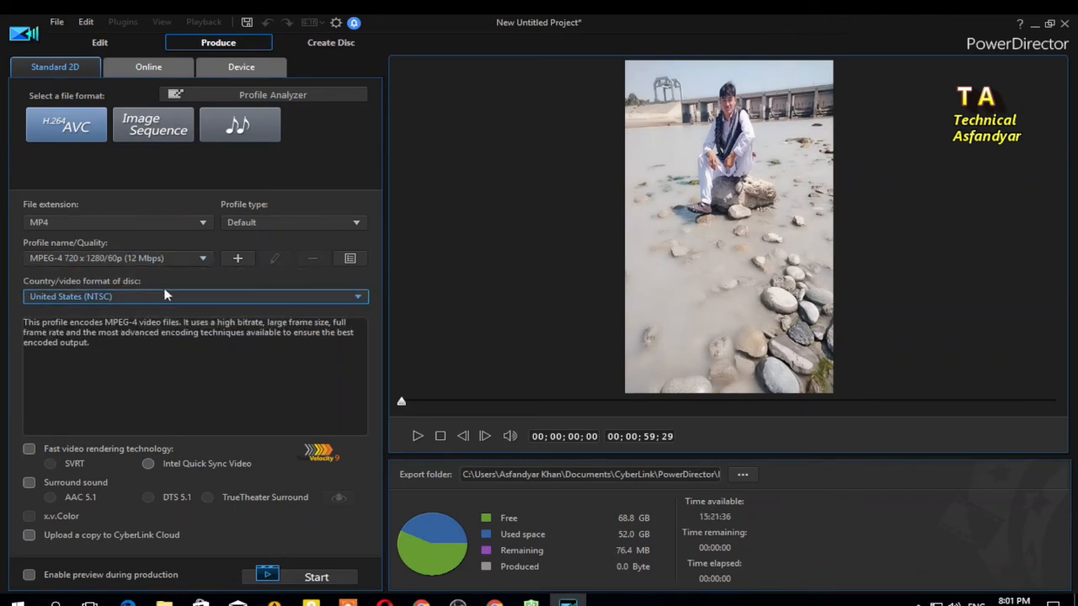
Keep United States (NTSC) as the disc video format and start producing the movie
{"action": "left_click", "coordinate": [311, 300]}
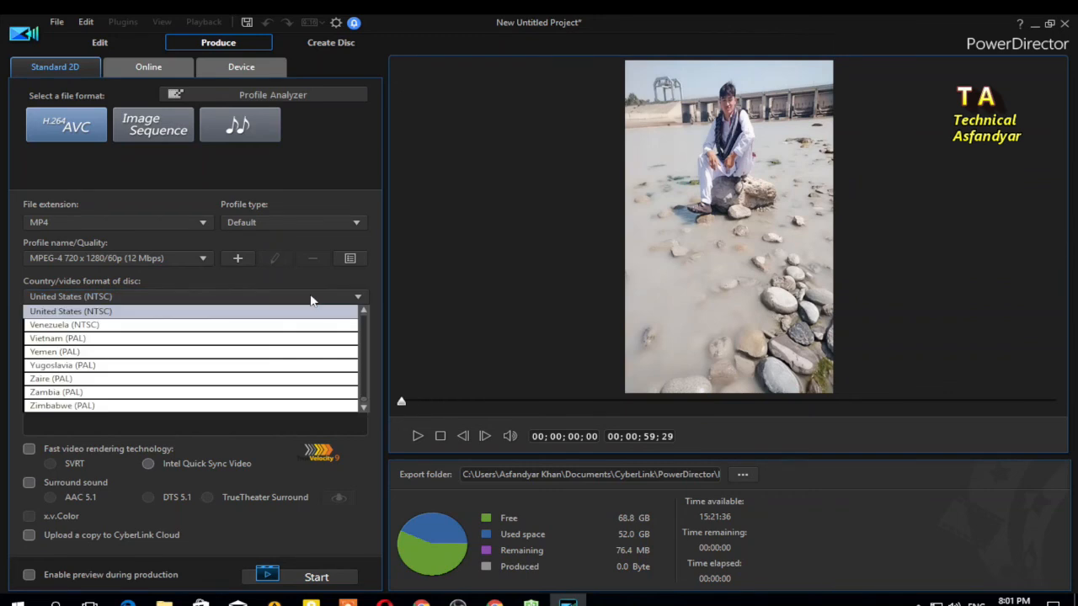
{"action": "left_click", "coordinate": [310, 298]}
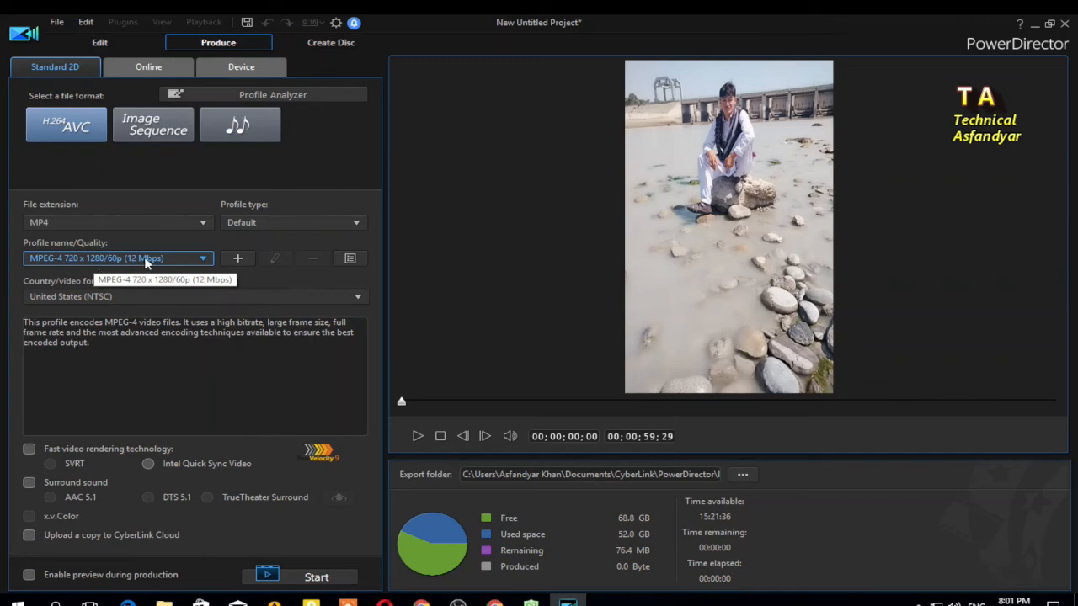
{"action": "left_click", "coordinate": [313, 579]}
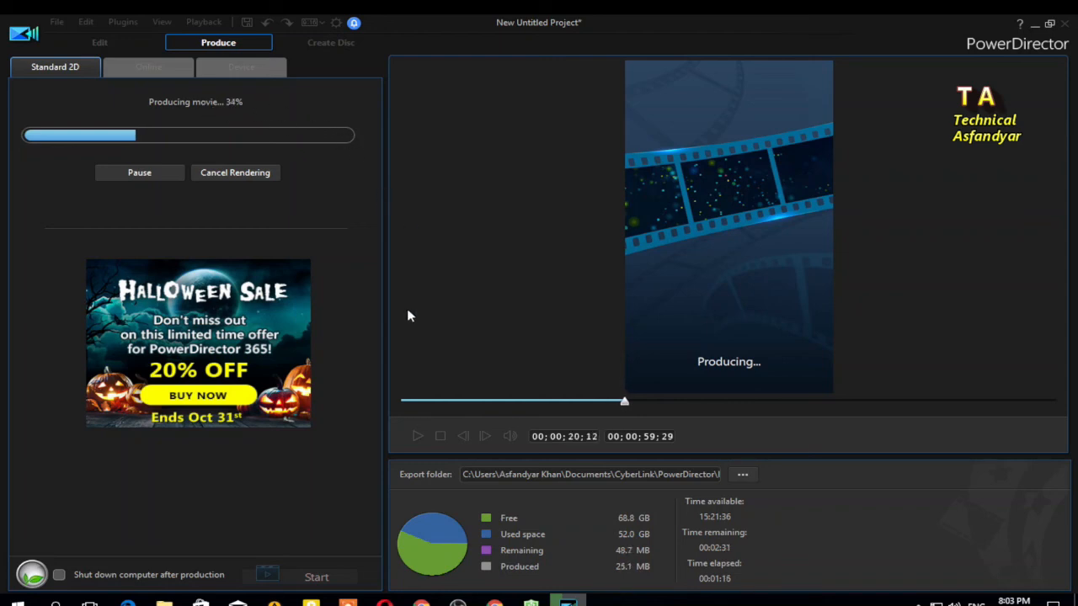
Switch to File Explorer and open the Documents\CyberLink\PowerDirector export folder to locate the Produce video file
{"action": "left_click", "coordinate": [1034, 24]}
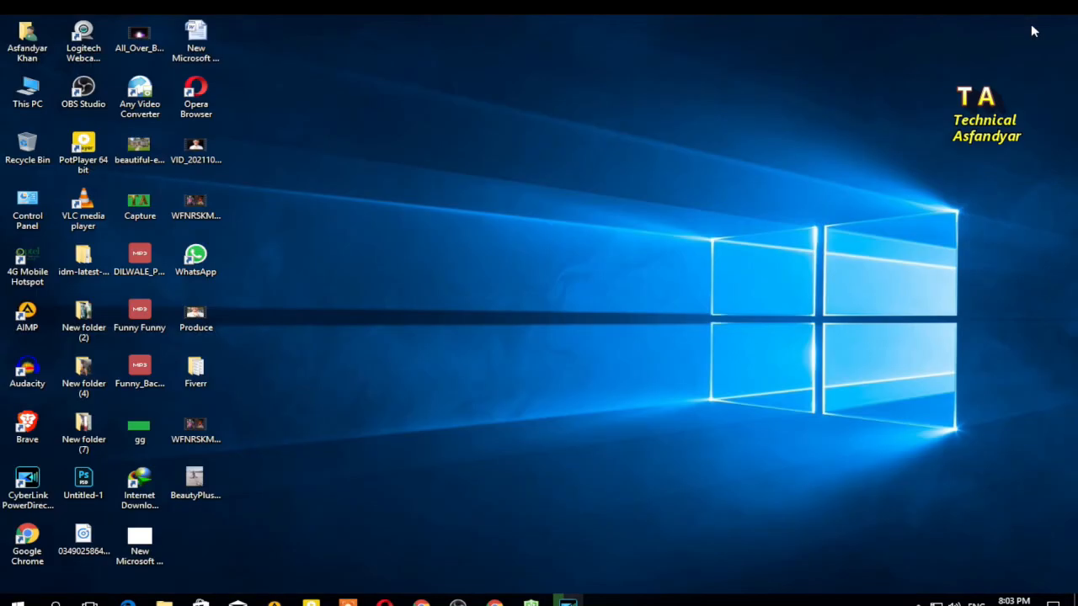
{"action": "double_click", "coordinate": [28, 38]}
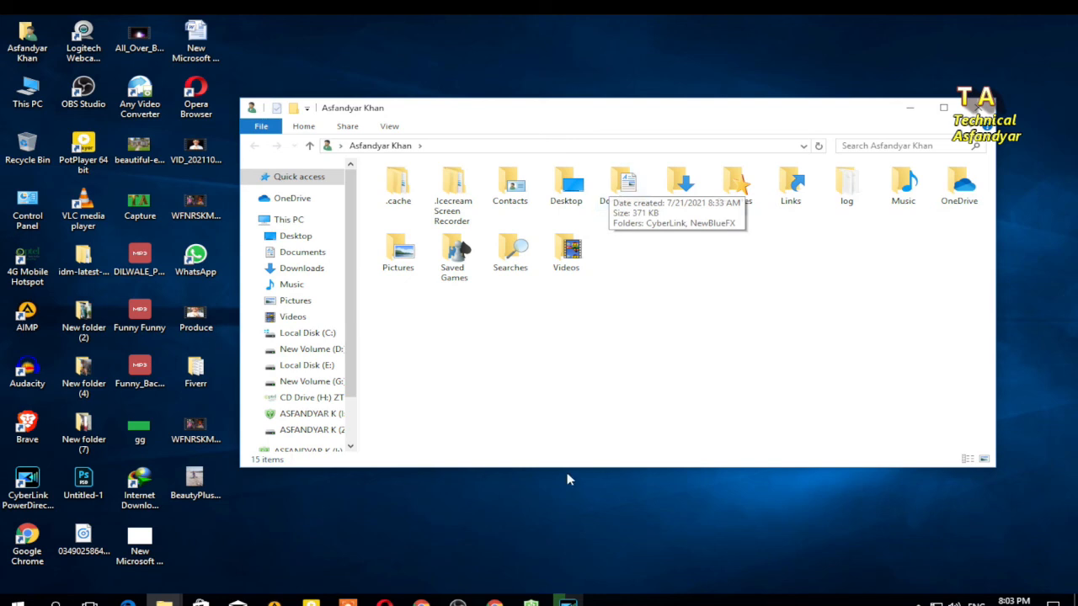
{"action": "left_click", "coordinate": [568, 599]}
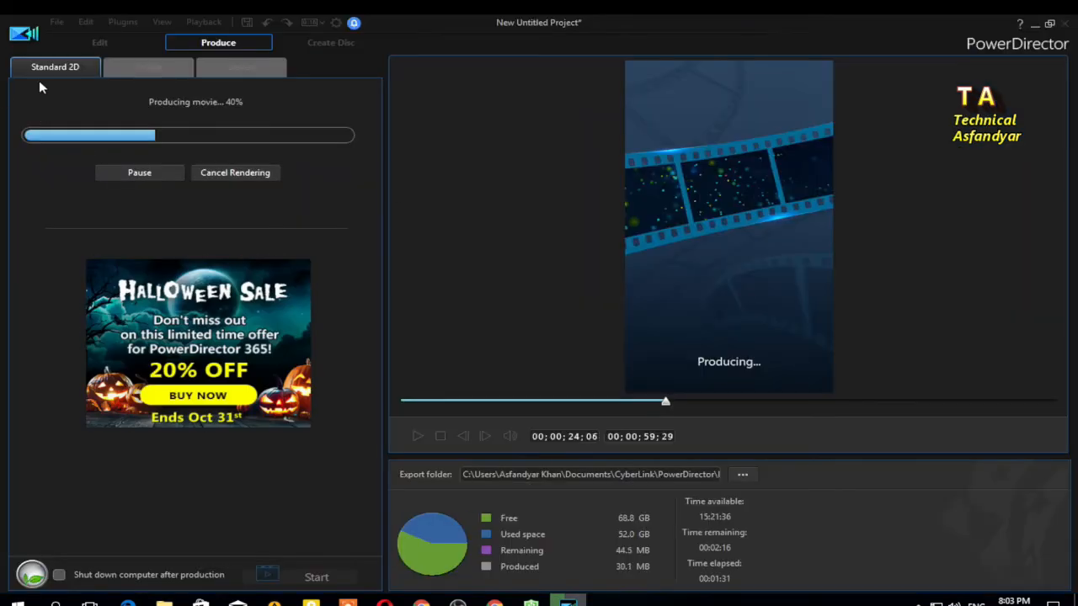
{"action": "left_click", "coordinate": [1034, 24]}
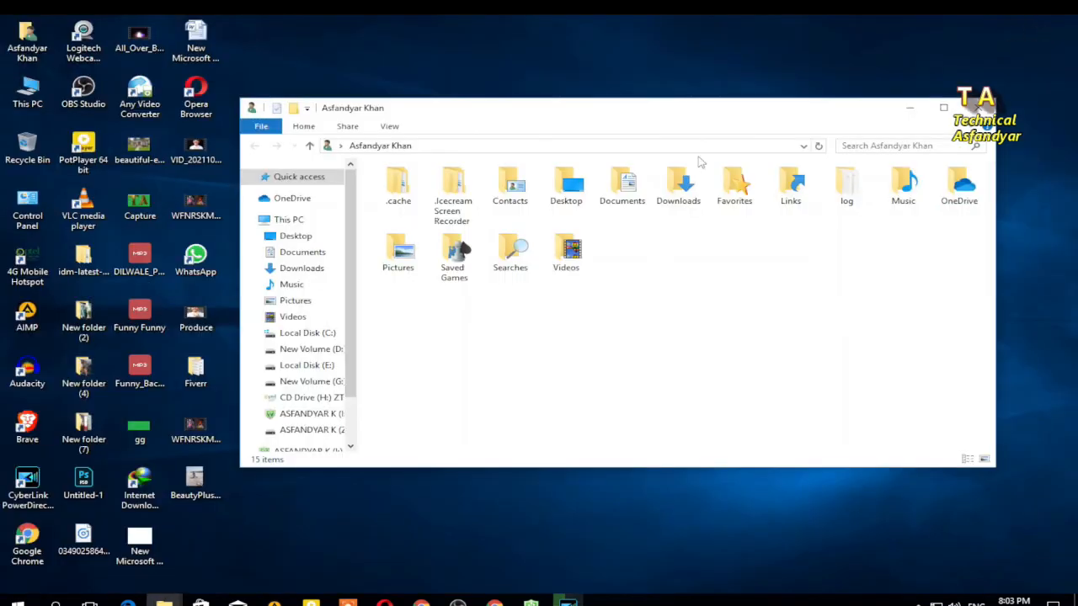
{"action": "double_click", "coordinate": [622, 202]}
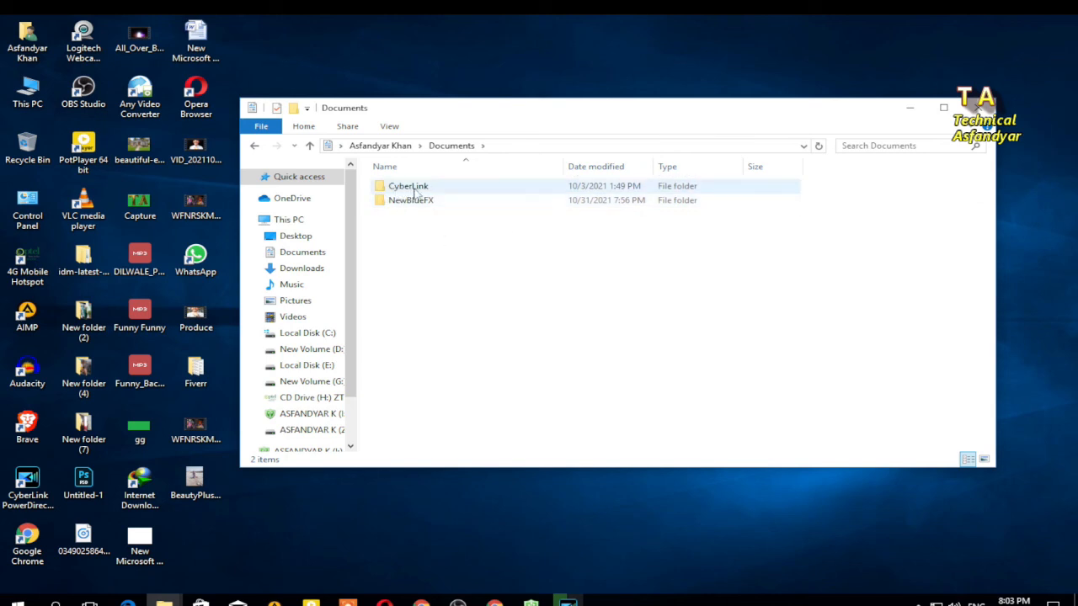
{"action": "double_click", "coordinate": [461, 190]}
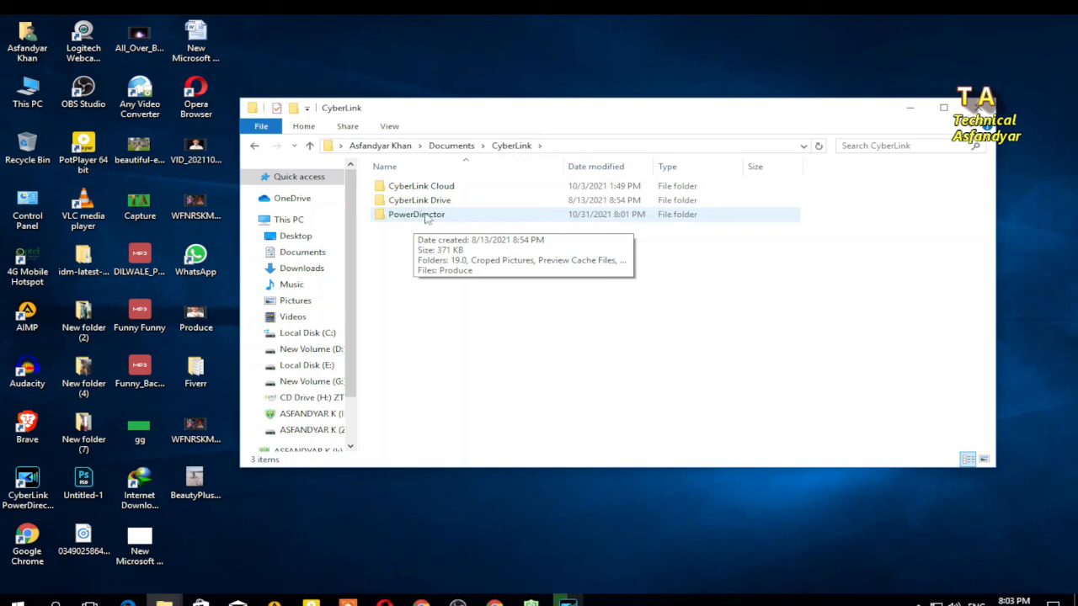
{"action": "double_click", "coordinate": [430, 218]}
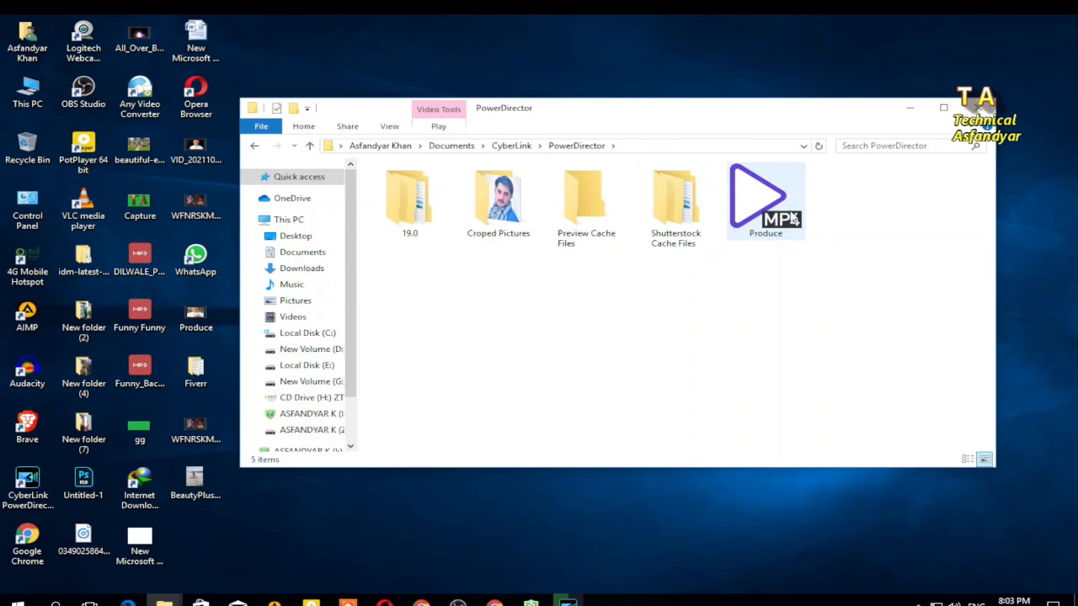
{"action": "right_click", "coordinate": [456, 38]}
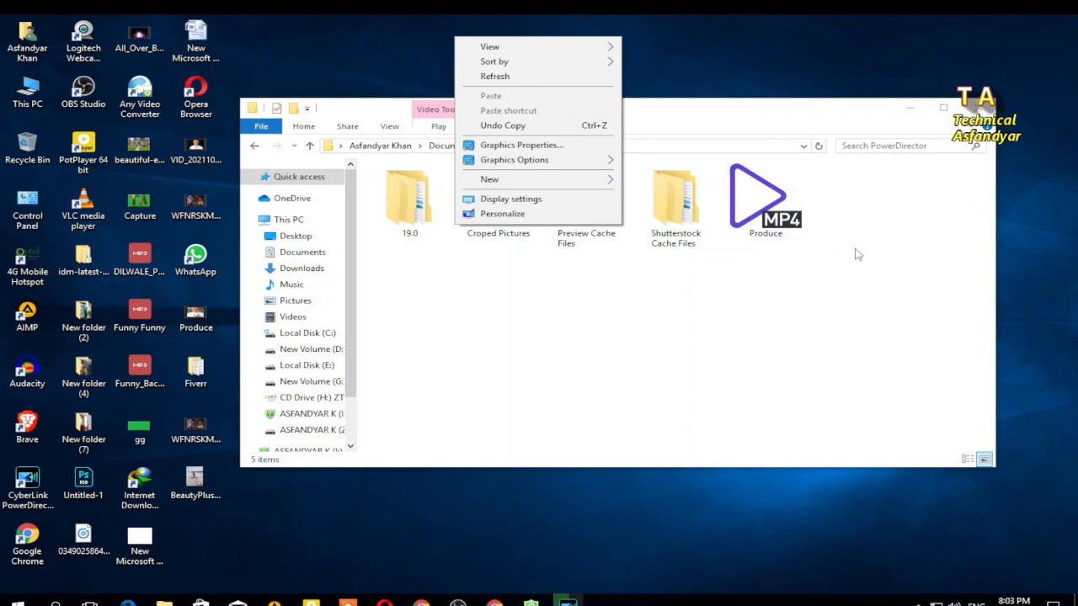
{"action": "left_click", "coordinate": [797, 75]}
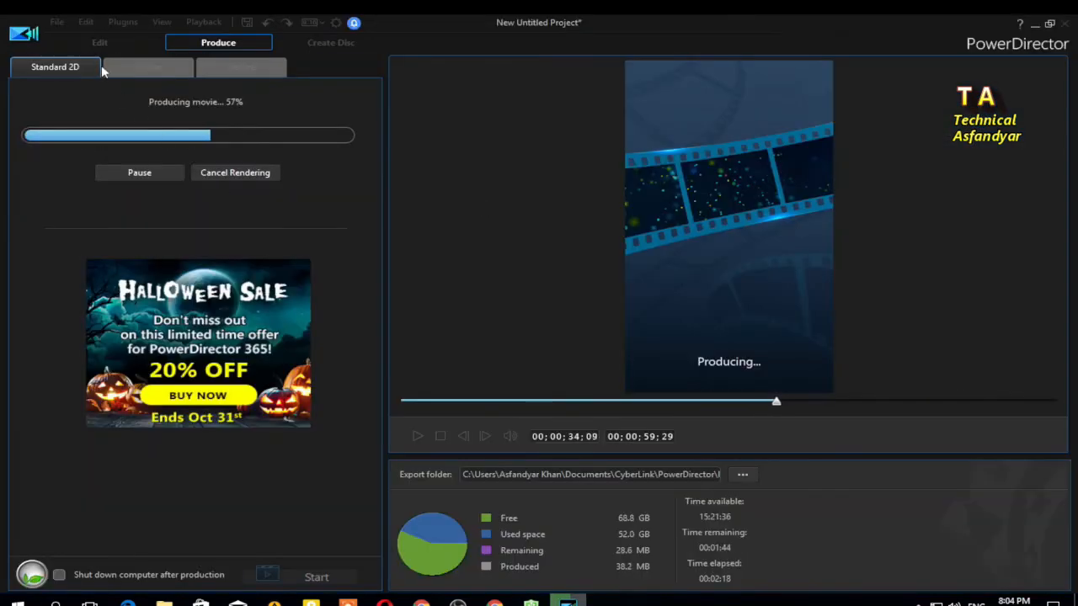
Cancel the movie rendering and return to the editing workspace
{"action": "left_click", "coordinate": [216, 176]}
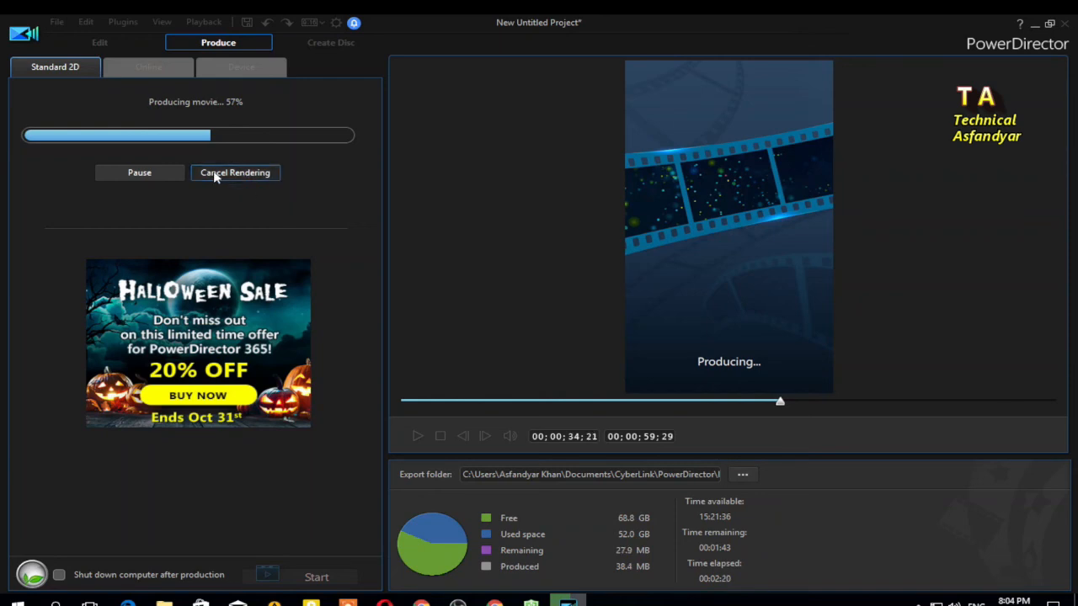
{"action": "left_click", "coordinate": [523, 341]}
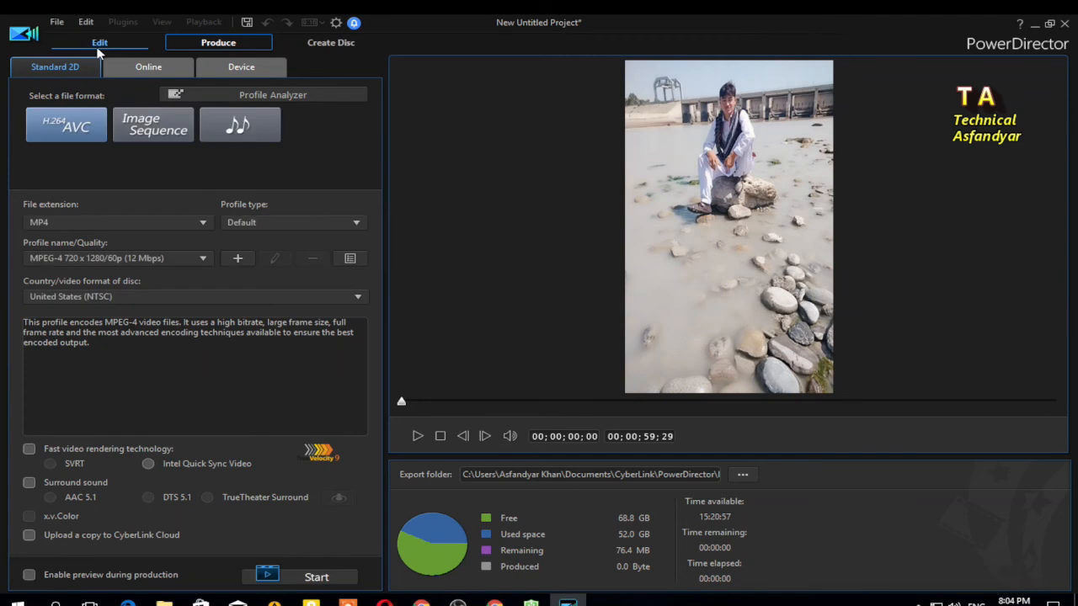
{"action": "left_click", "coordinate": [98, 43]}
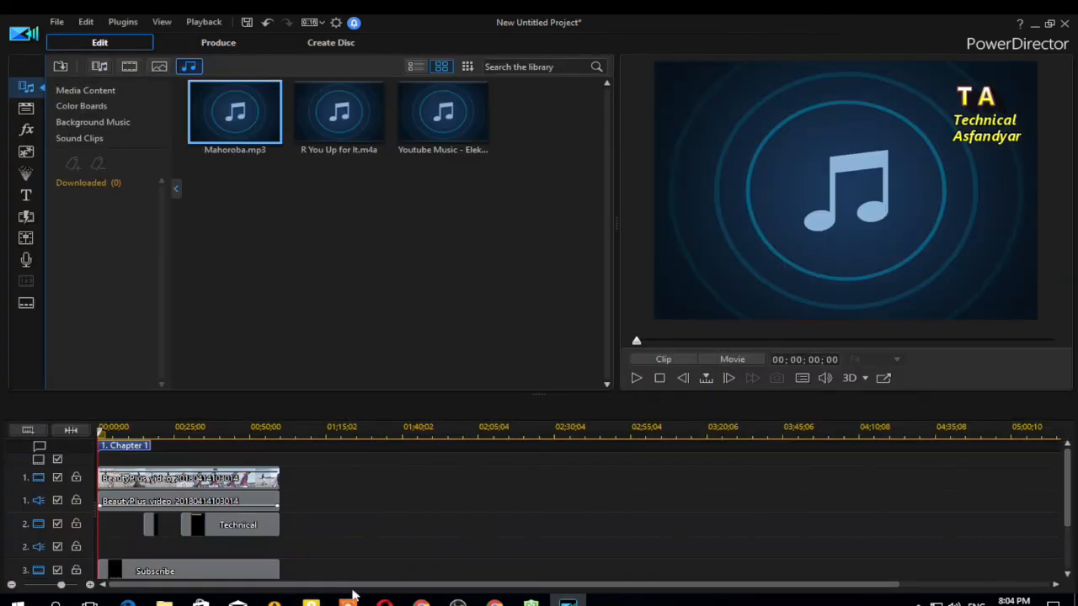
Delete the BeautyPlus audio and video clips from track 1 and move the playhead to about 52 seconds
{"action": "left_click", "coordinate": [240, 501]}
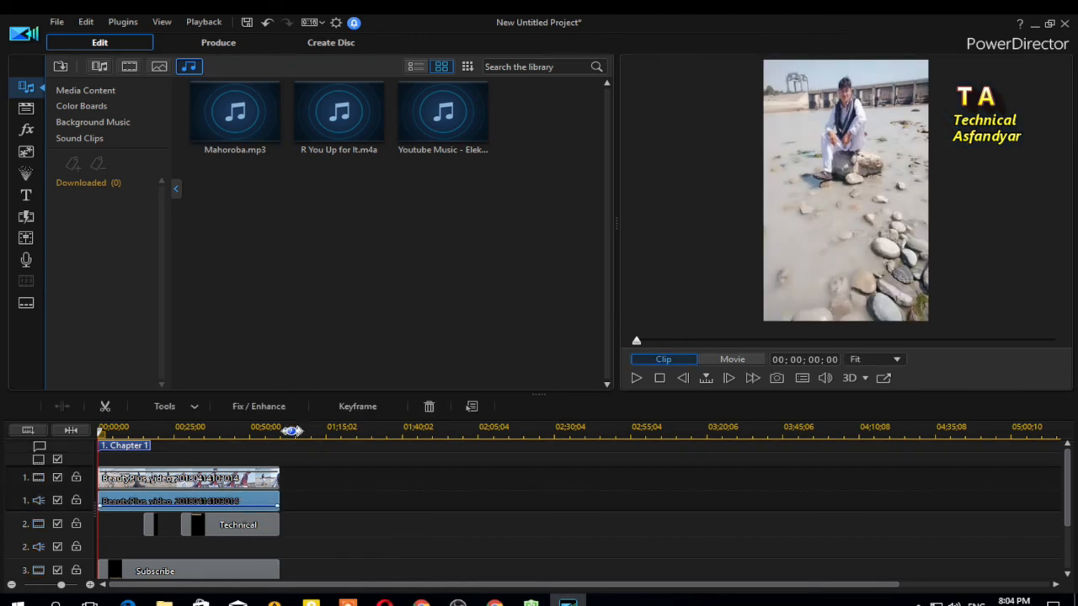
{"action": "left_click", "coordinate": [430, 407]}
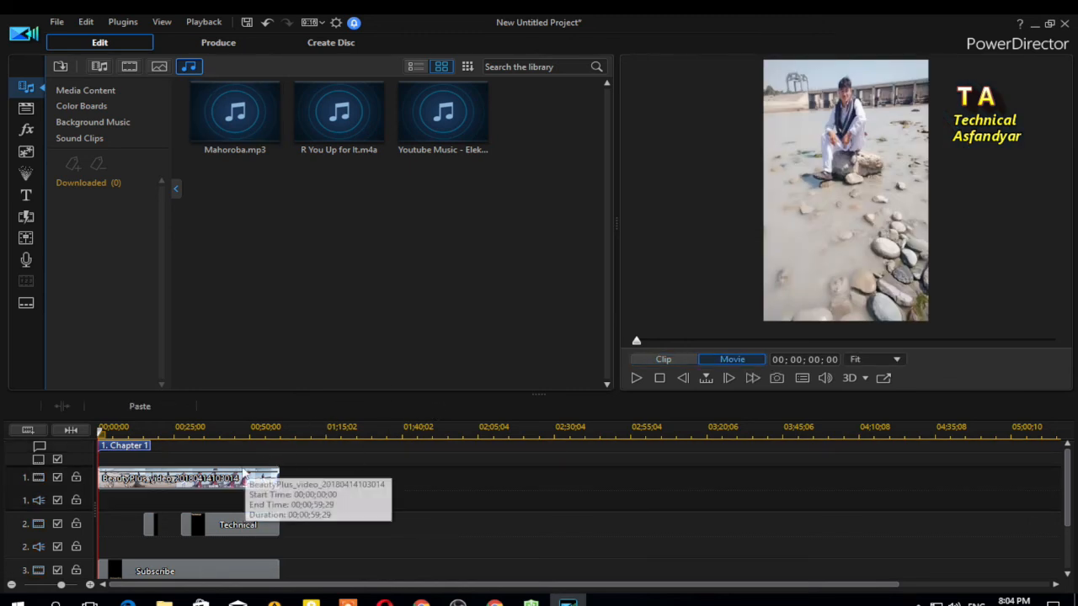
{"action": "left_click", "coordinate": [268, 478]}
{"action": "left_click", "coordinate": [429, 406]}
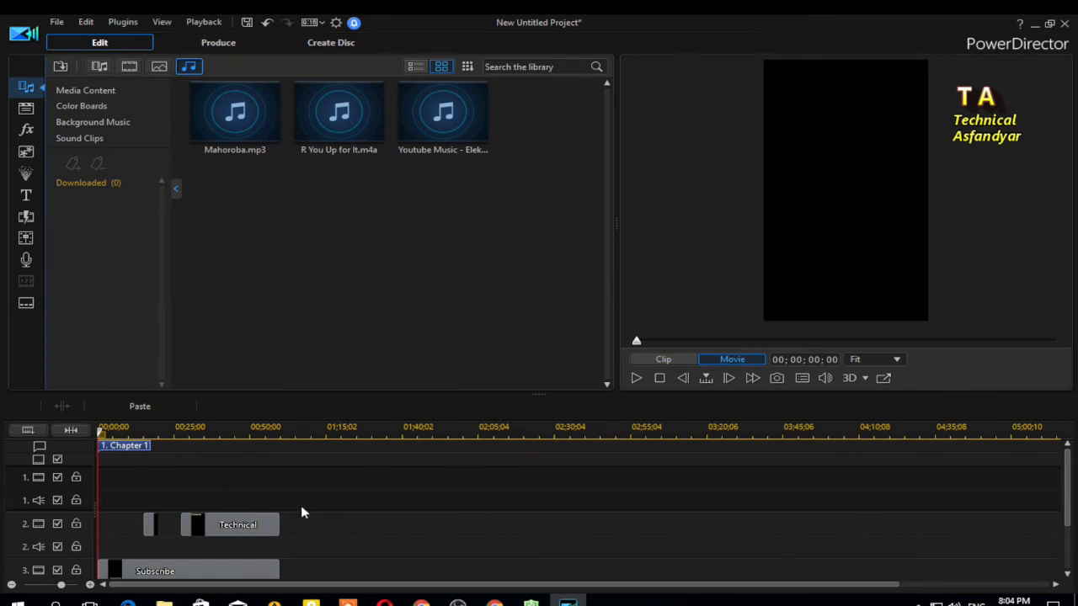
{"action": "left_click_drag", "start_coordinate": [100, 430], "coordinate": [258, 462]}
Browse the overlay object library and preview Shape 009, Shape 006 and Shape 014
{"action": "left_click", "coordinate": [26, 151]}
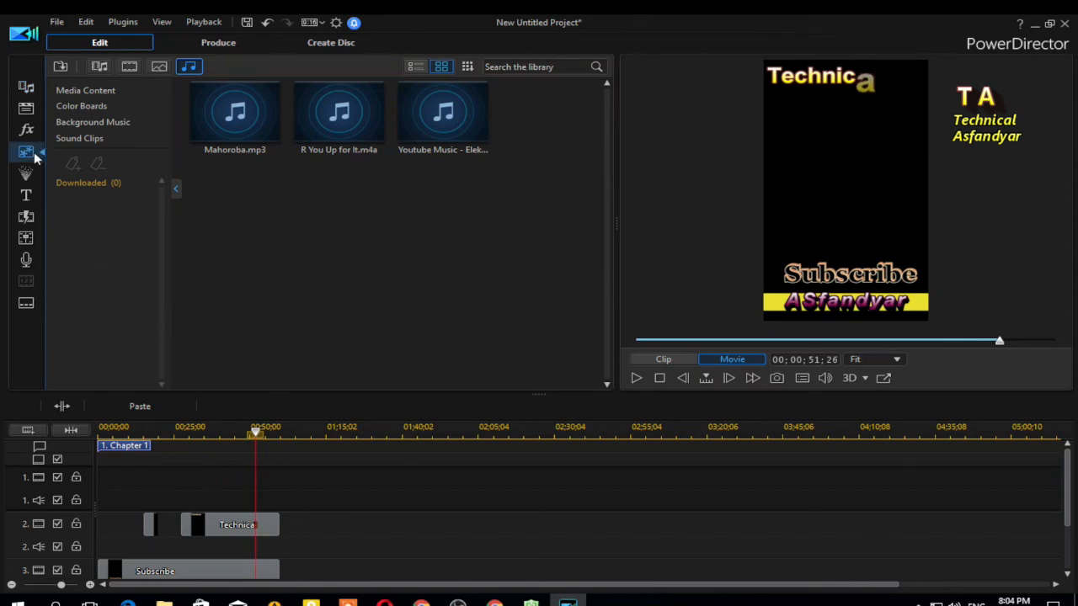
{"action": "scroll", "coordinate": [430, 329], "scroll_direction": "down", "scroll_amount": 8}
{"action": "scroll", "coordinate": [438, 303], "scroll_direction": "up", "scroll_amount": 5}
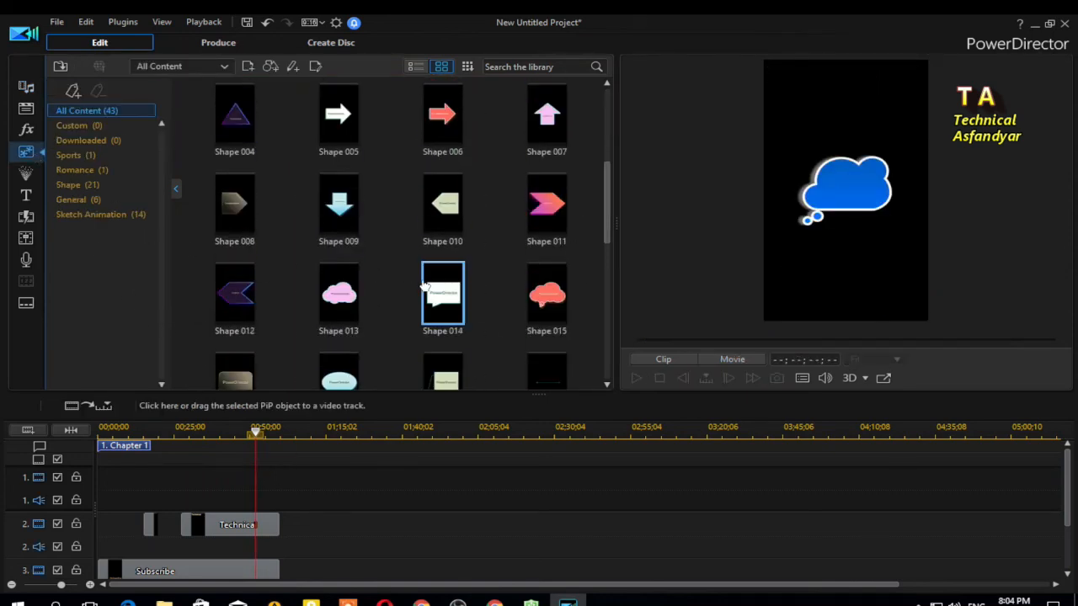
{"action": "left_click", "coordinate": [325, 215]}
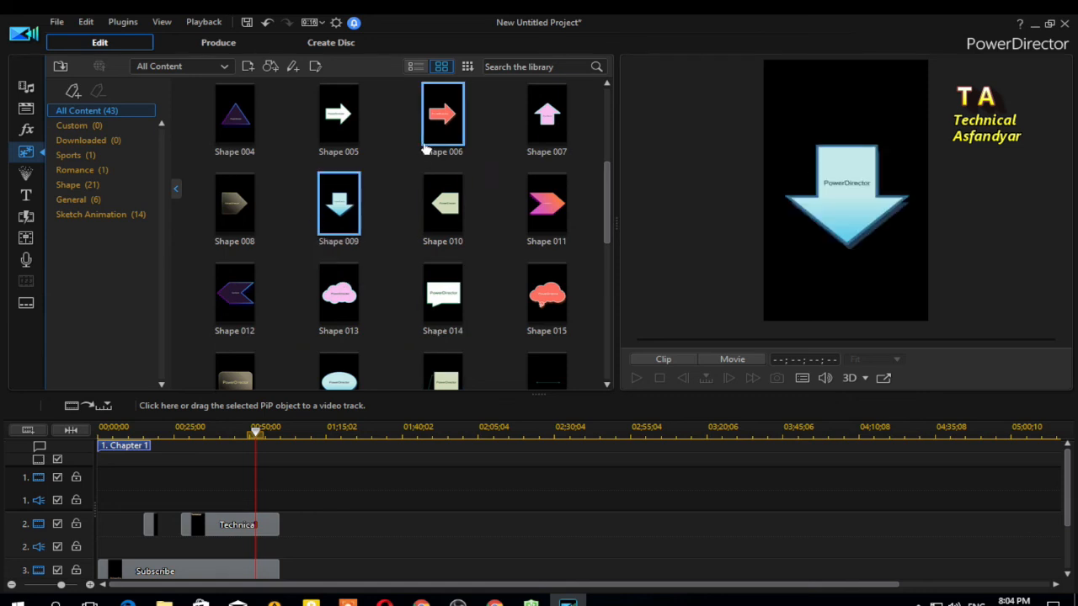
{"action": "left_click", "coordinate": [430, 147]}
{"action": "left_click", "coordinate": [442, 299]}
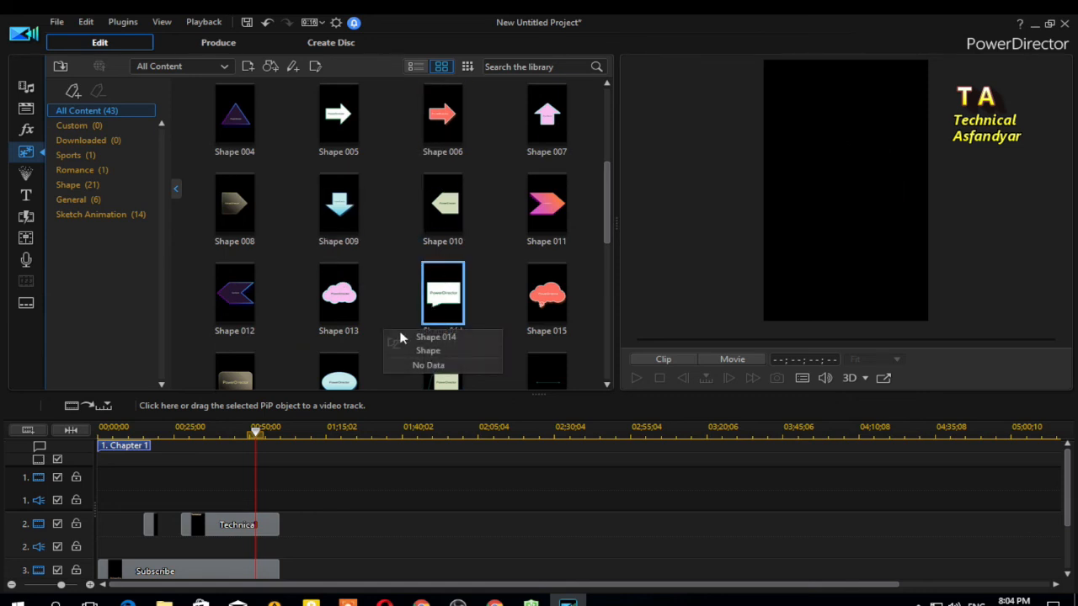
{"action": "scroll", "coordinate": [292, 485], "scroll_direction": "down", "scroll_amount": 3}
{"action": "scroll", "coordinate": [278, 526], "scroll_direction": "up", "scroll_amount": 3}
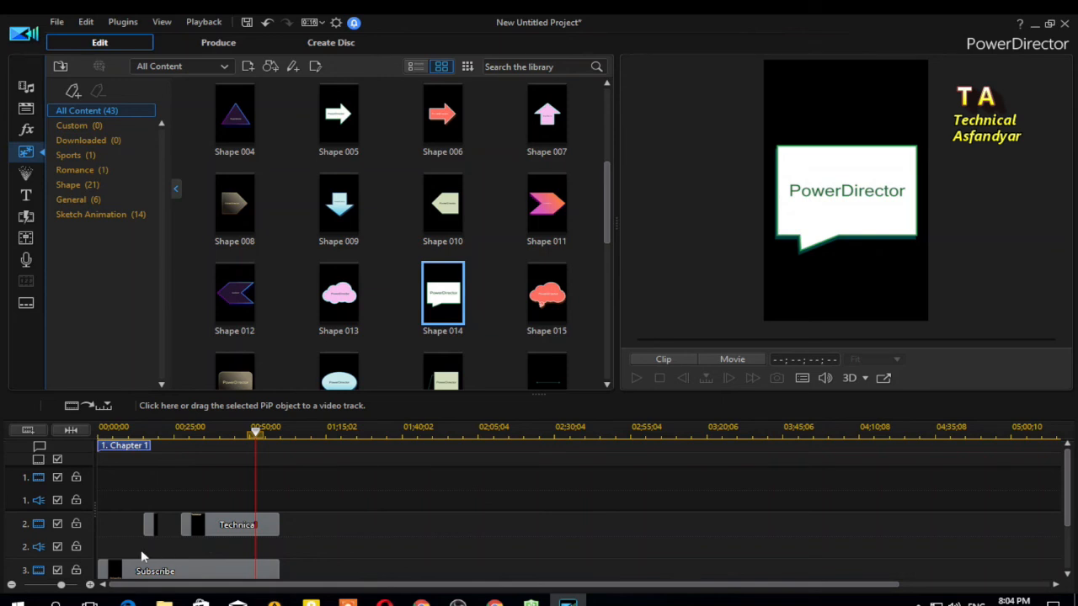
Deselect the library shape and start closing the program
{"action": "left_click", "coordinate": [564, 559]}
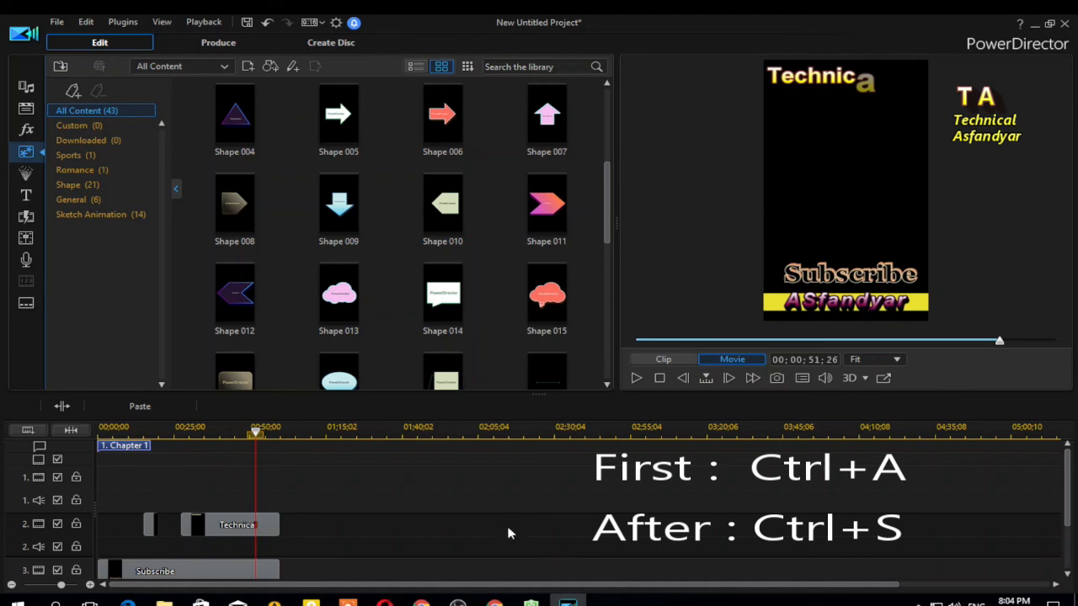
{"action": "left_click", "coordinate": [1064, 23]}
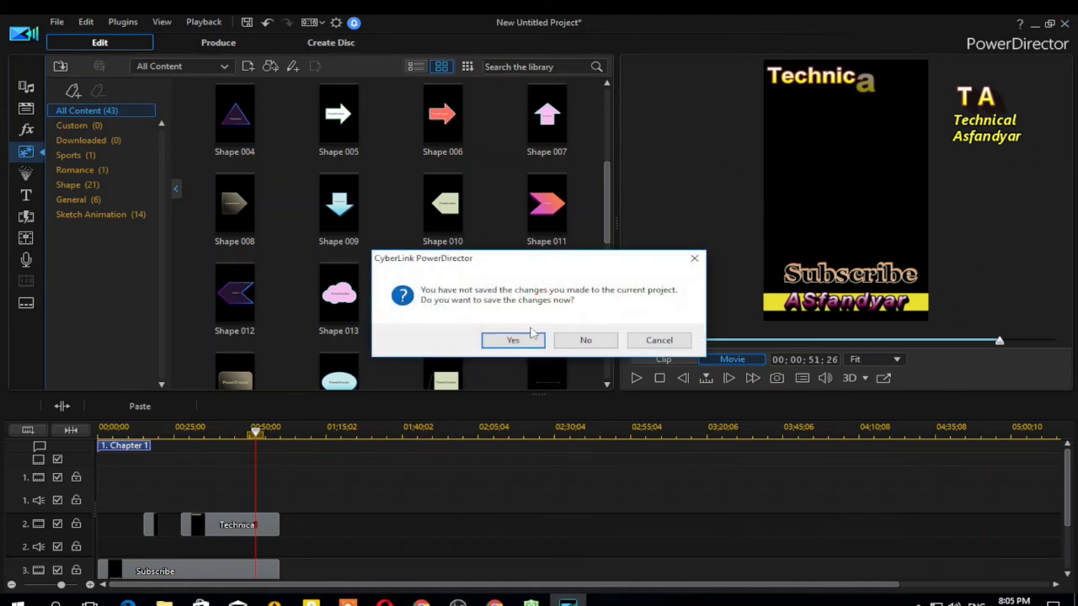